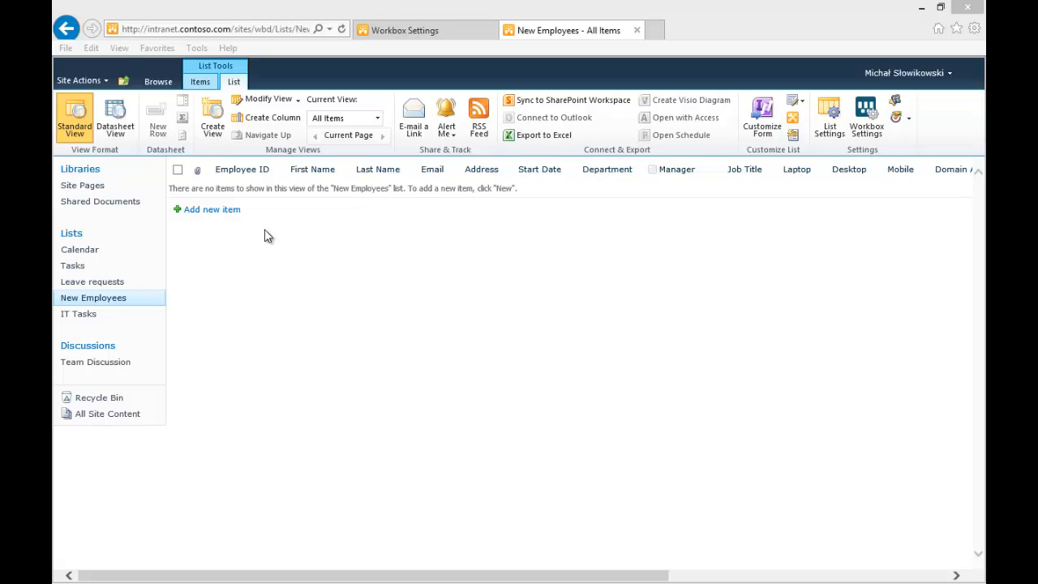
Open a new item form in the New Employees list, review its fields and department options, then cancel it
click(218, 213)
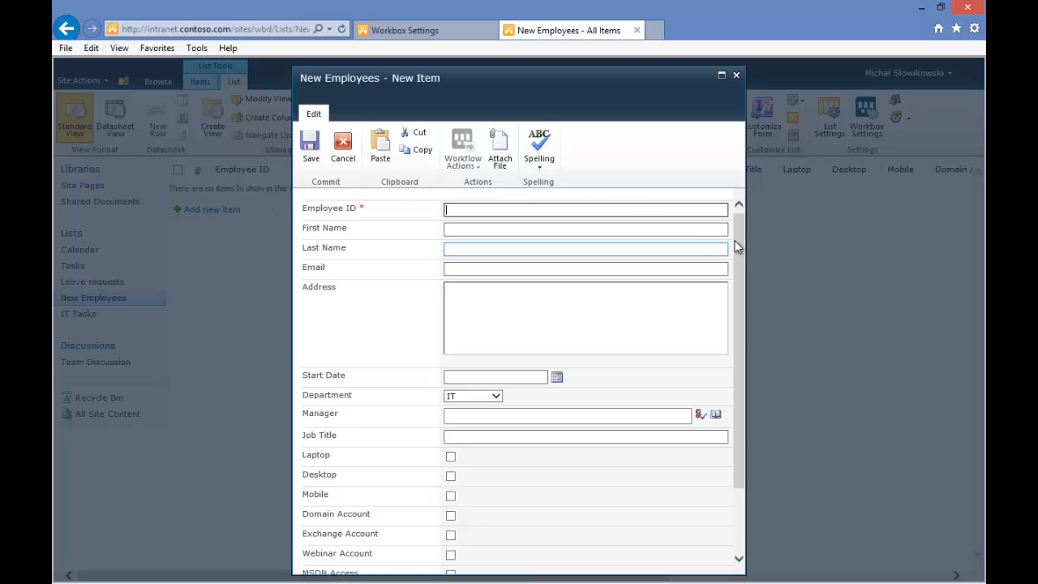
drag(737, 246, 742, 221)
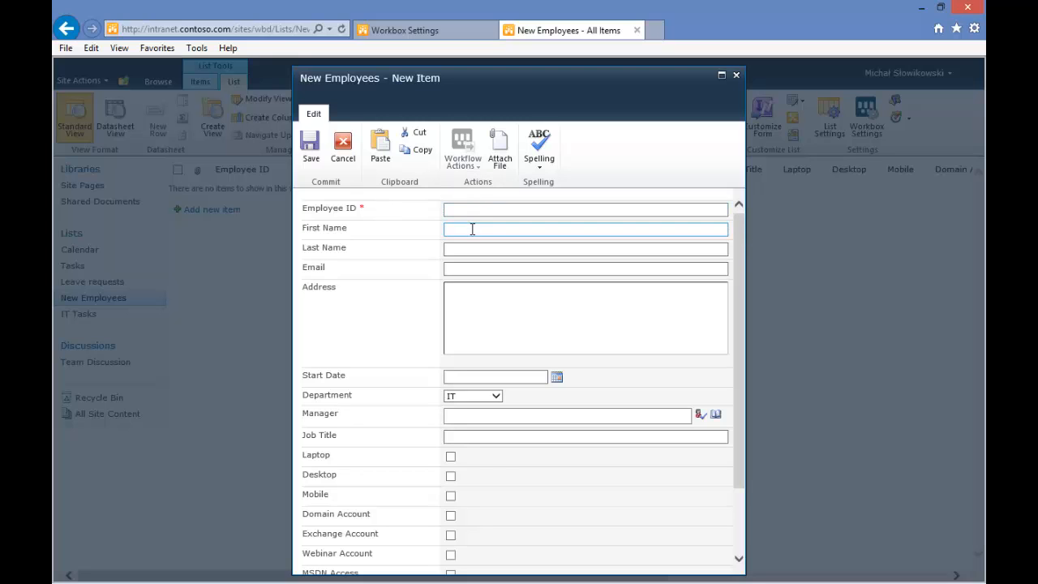
click(484, 296)
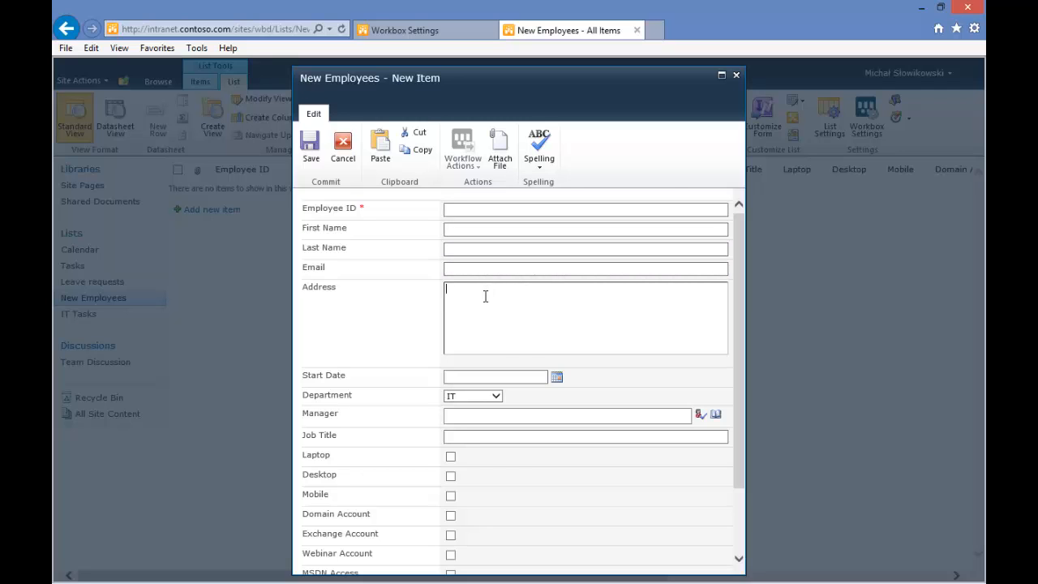
click(530, 377)
scroll(586, 376, down, 3)
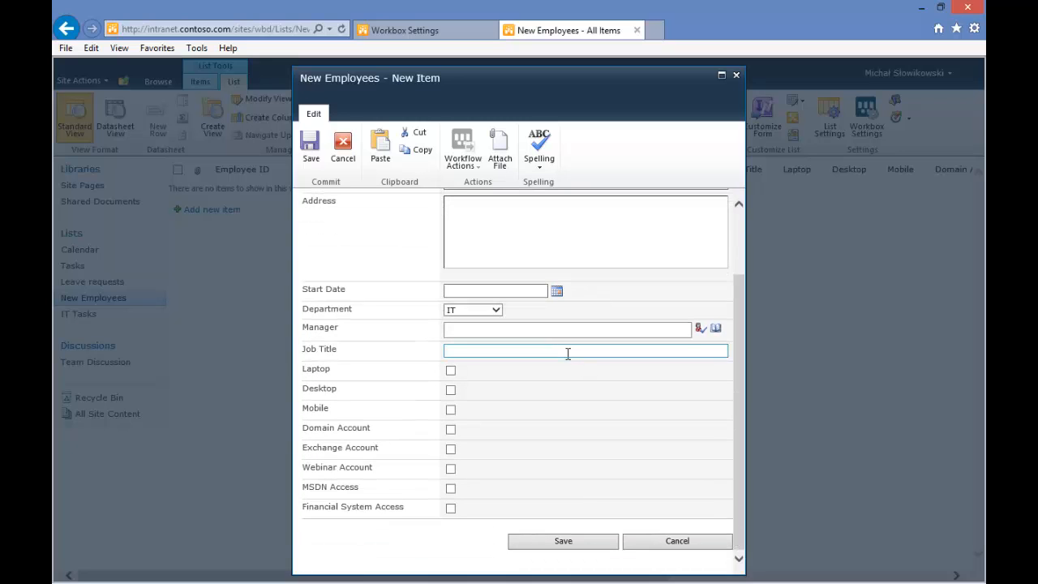
click(495, 309)
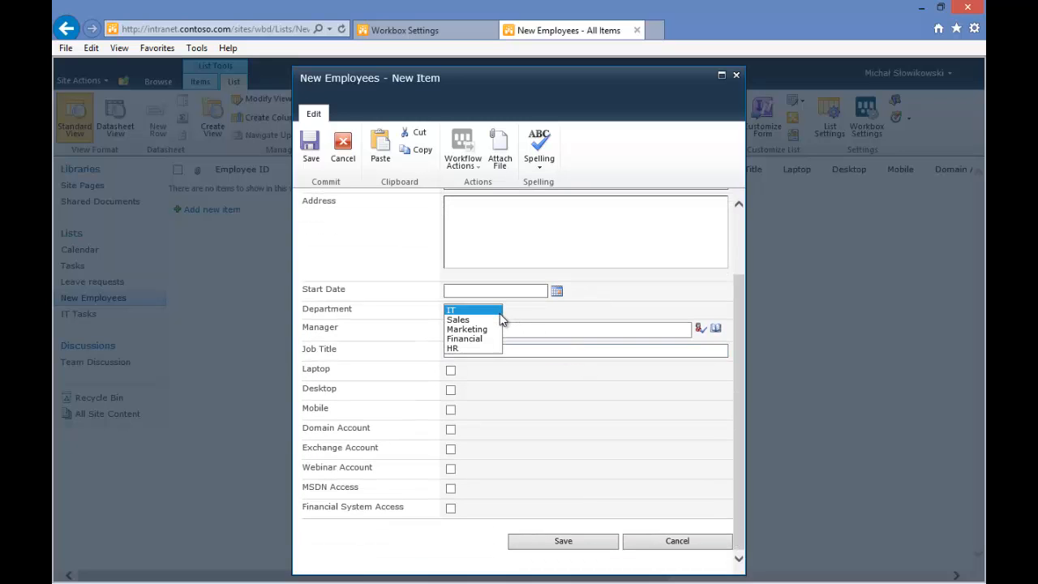
click(527, 317)
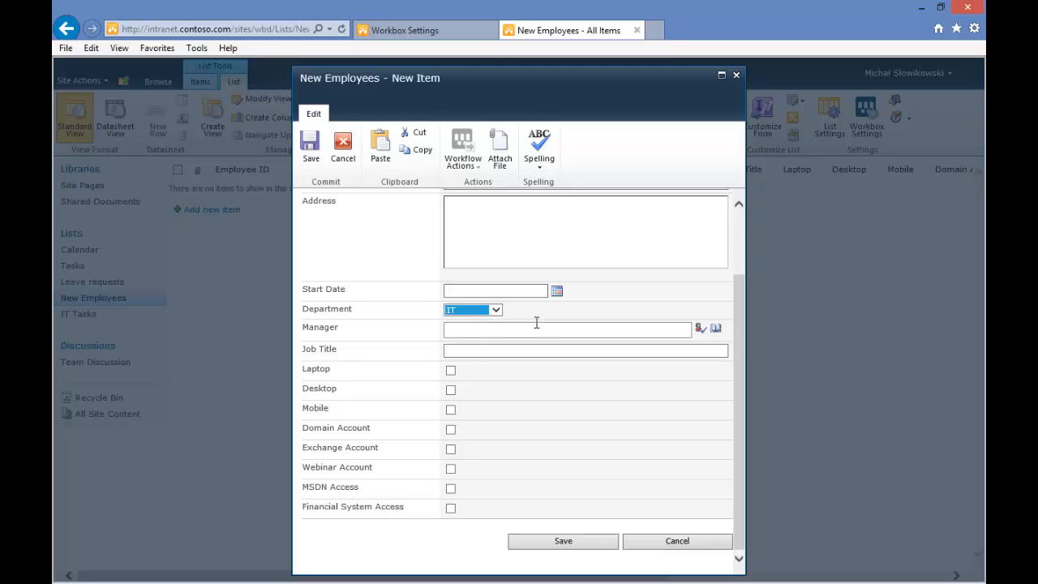
click(514, 349)
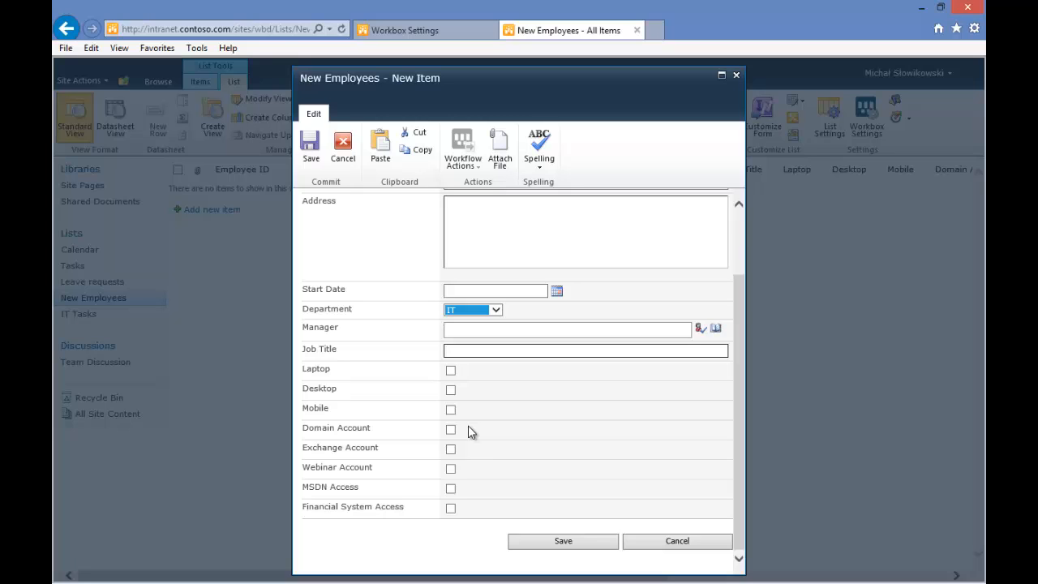
scroll(471, 432, up, 2)
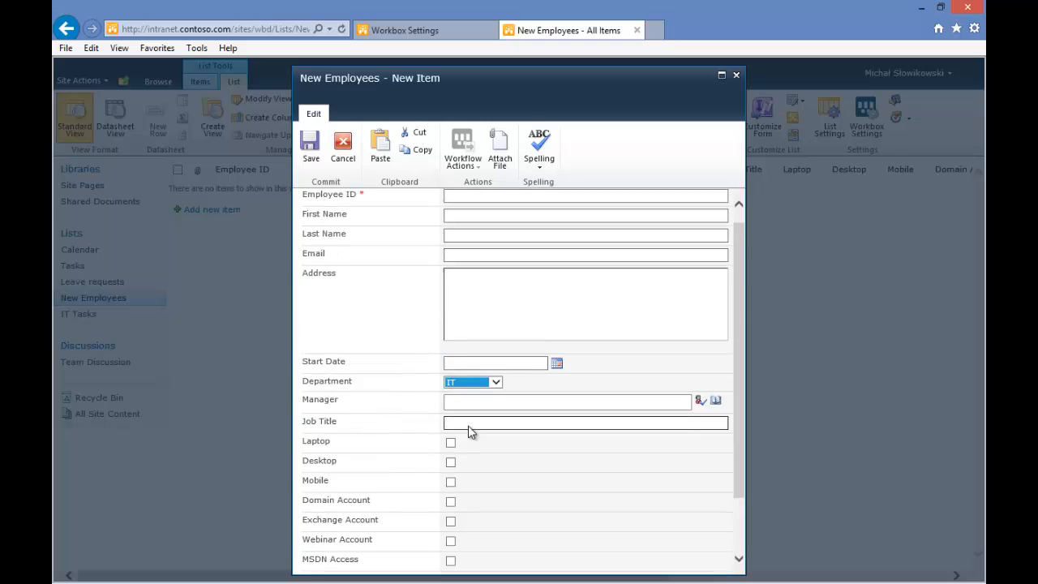
scroll(469, 432, down, 3)
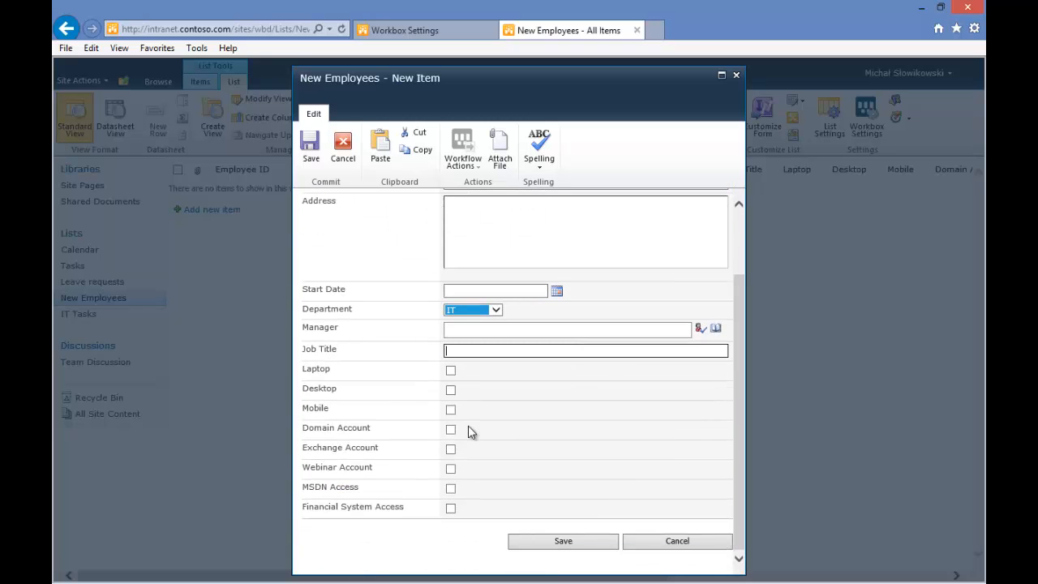
click(690, 548)
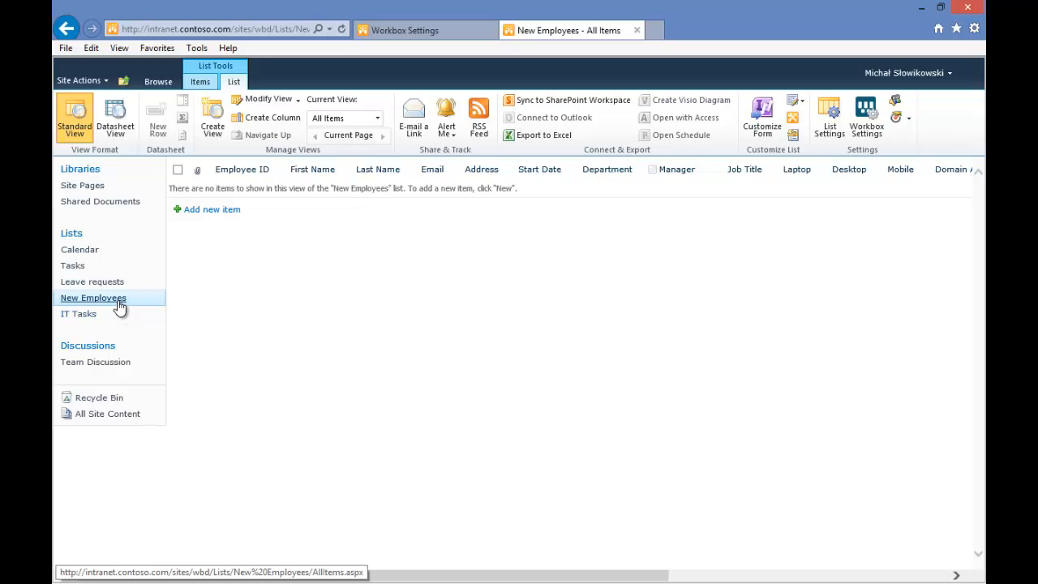
Create a new Workbox workflow for the list named Onboarding
click(867, 129)
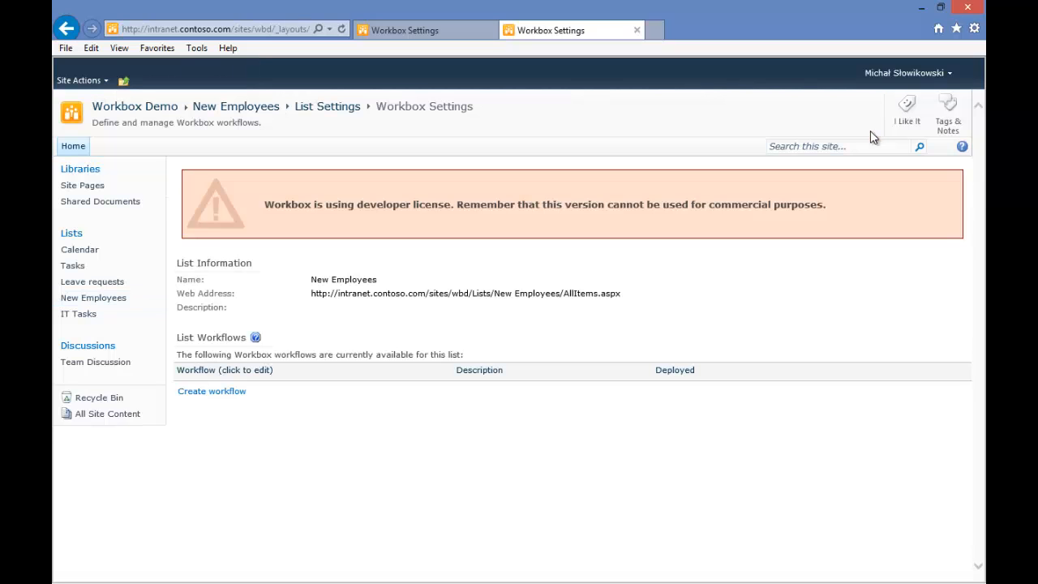
click(220, 398)
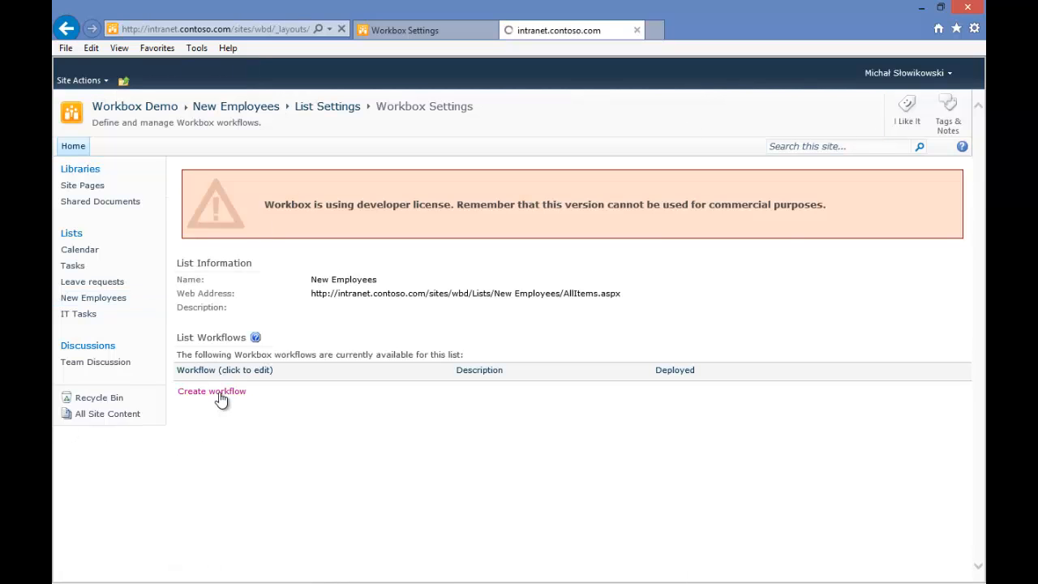
click(650, 180)
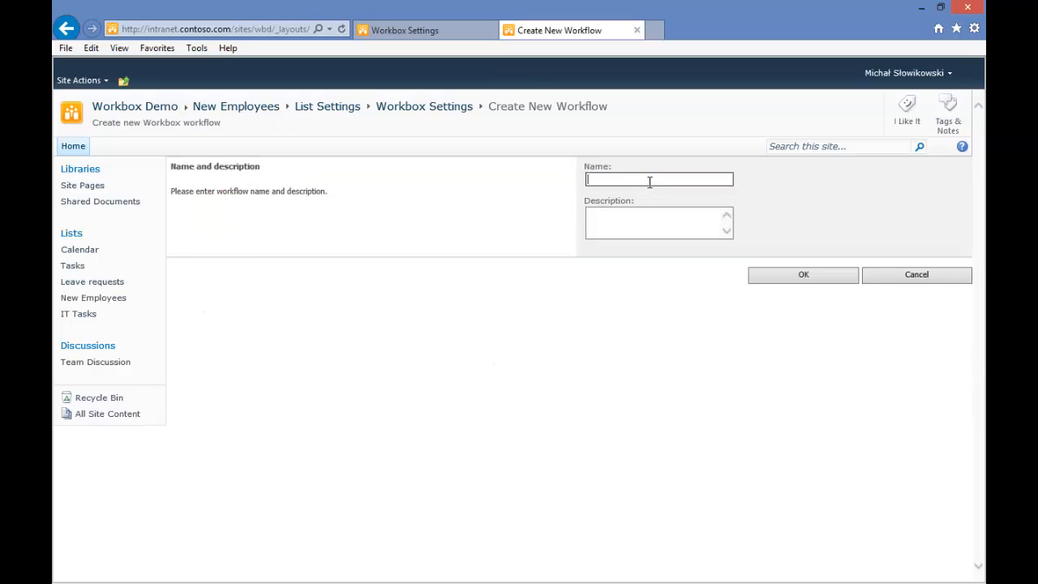
text(Onboarding)
click(814, 280)
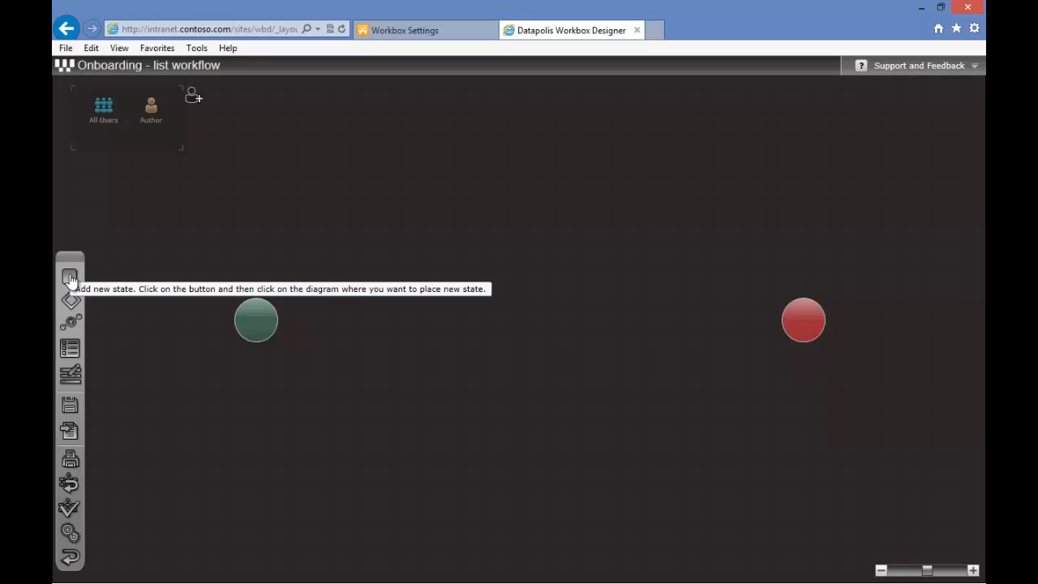
Add a state between the start and end nodes and name it New employee form
click(70, 277)
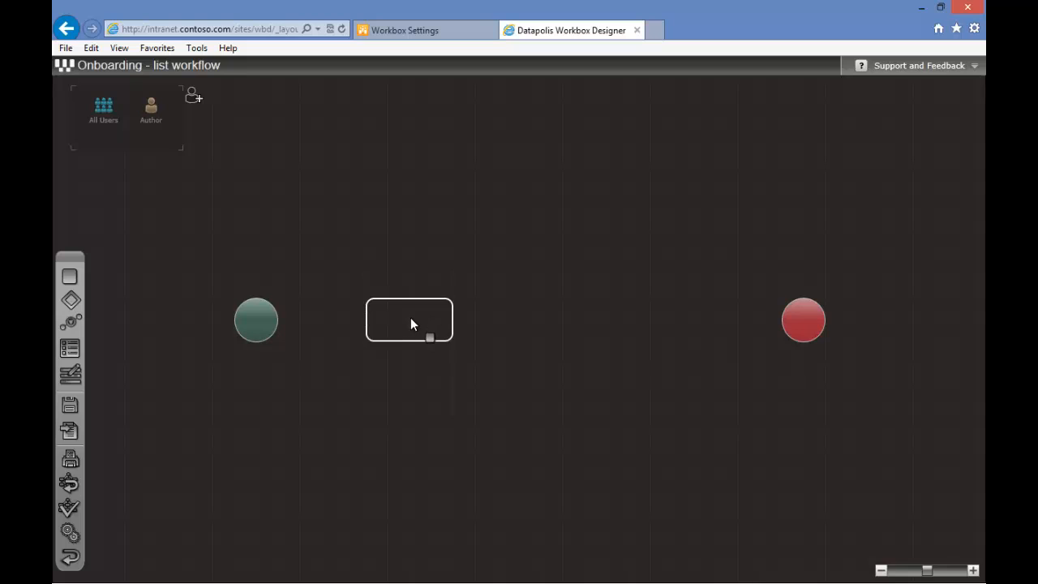
click(411, 325)
double_click(390, 317)
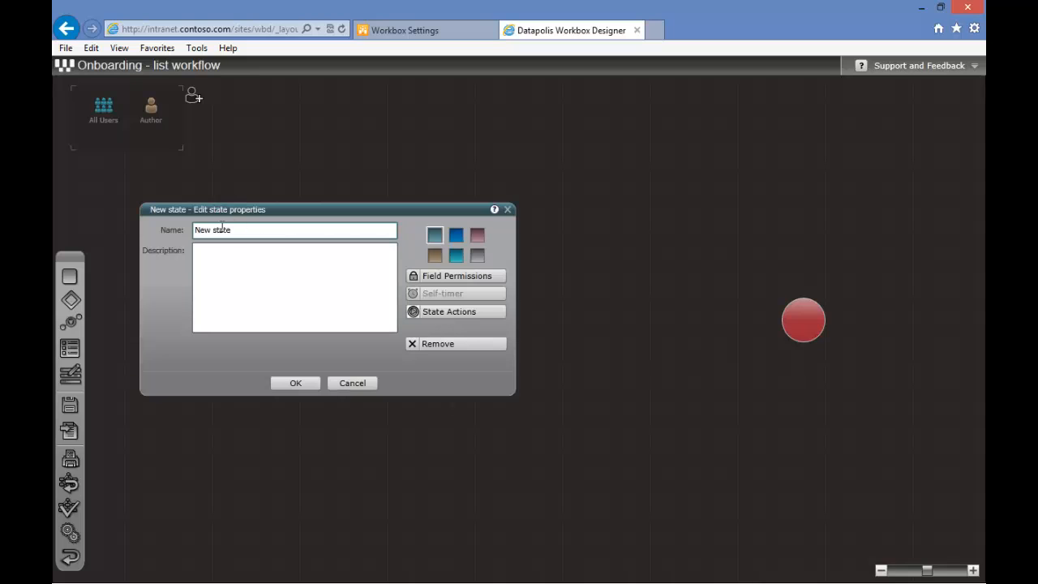
double_click(216, 230)
text(employee form)
key(Return)
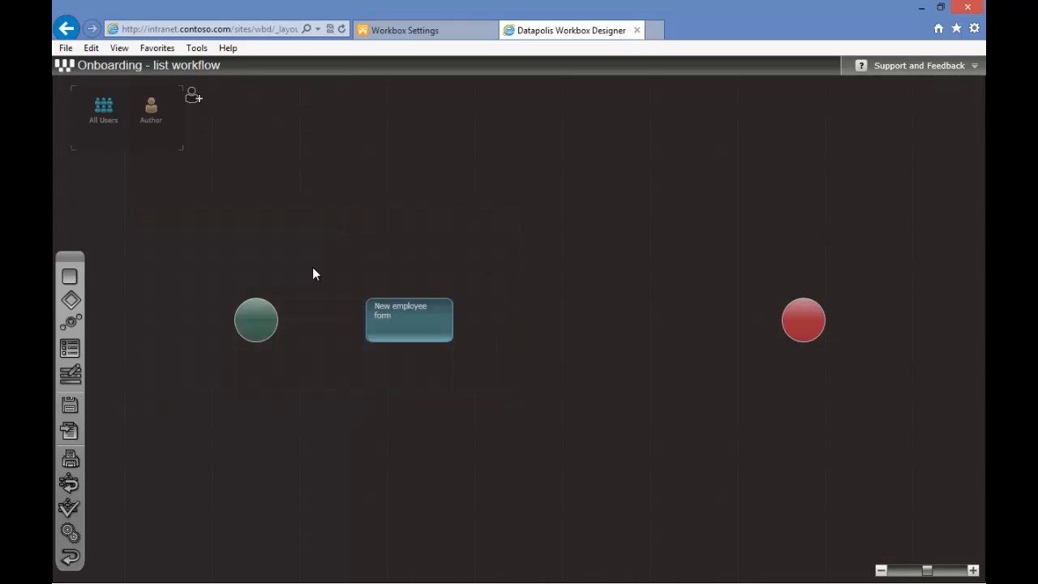
Add a second state named Waiting for completion of IT Tasks after the first state
drag(72, 277, 558, 323)
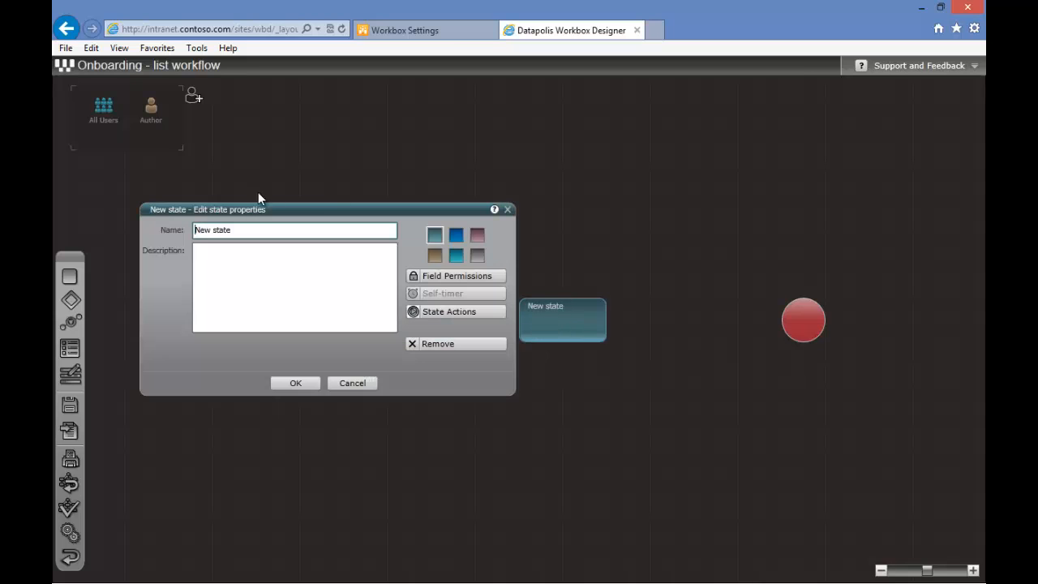
text(Waiting for completion of IT Tasks)
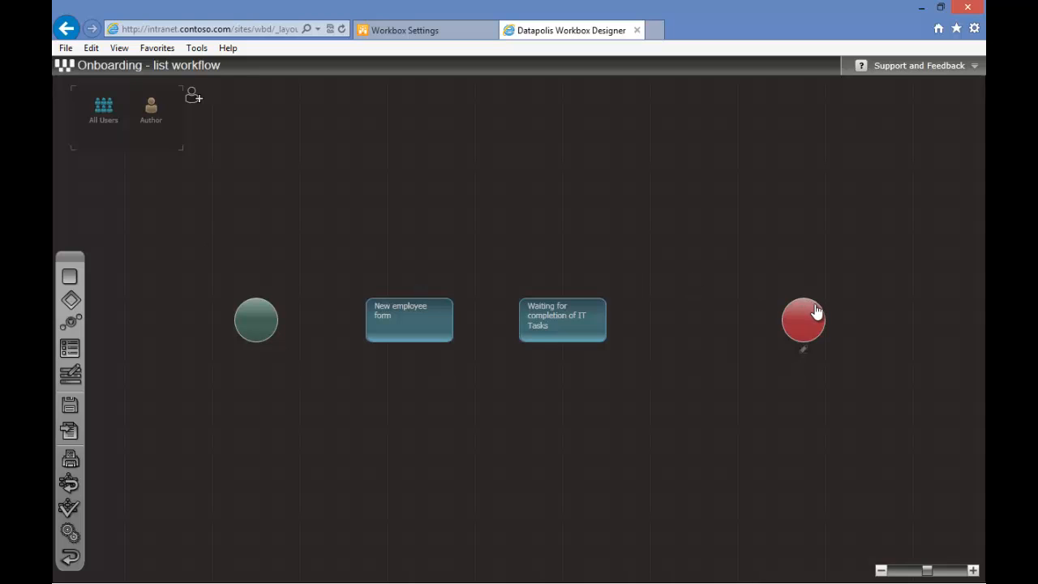
Shift the end node and second state right, and place a decision element before the end node
drag(814, 311, 903, 310)
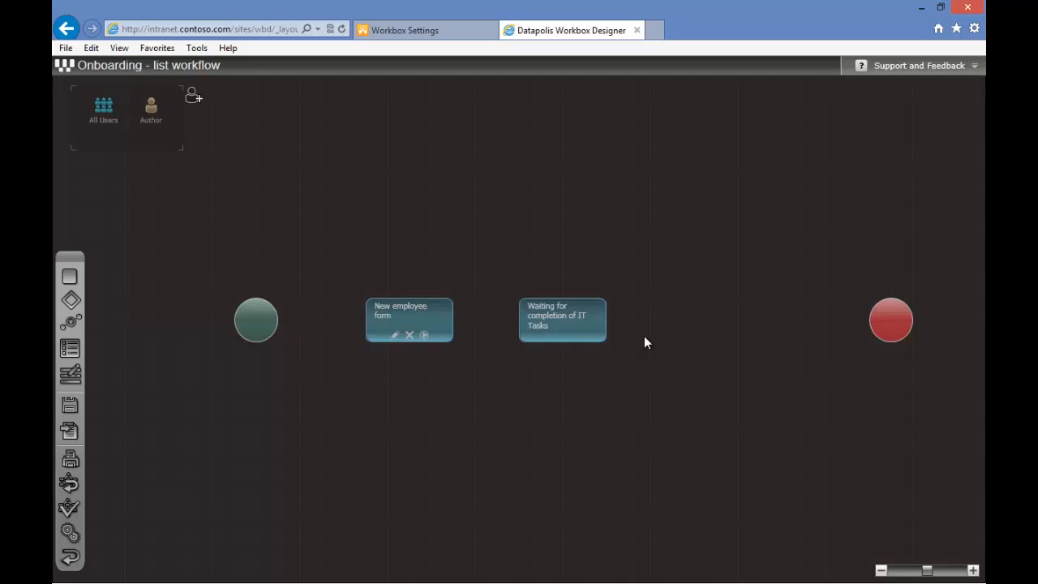
drag(563, 317, 585, 317)
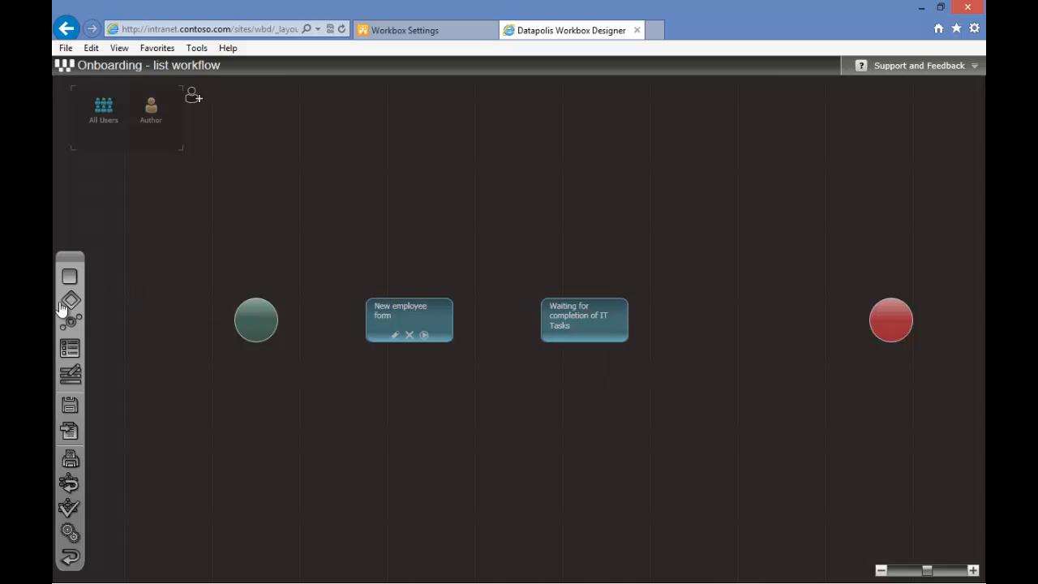
drag(70, 301, 759, 326)
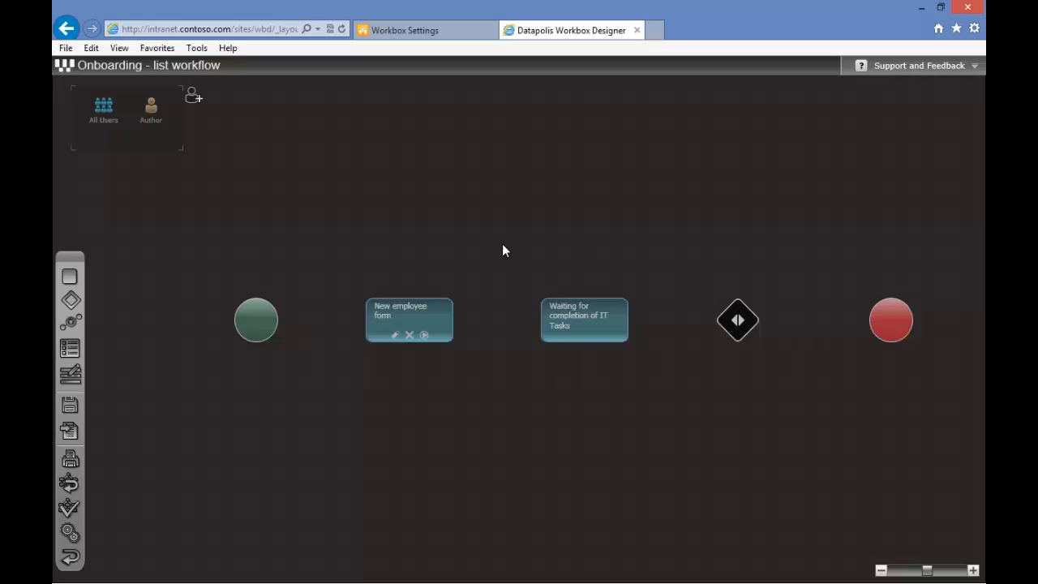
Connect the start node to the first state, the first state to the second, and the second to the decision
mouse_move(737, 322)
drag(280, 338, 369, 328)
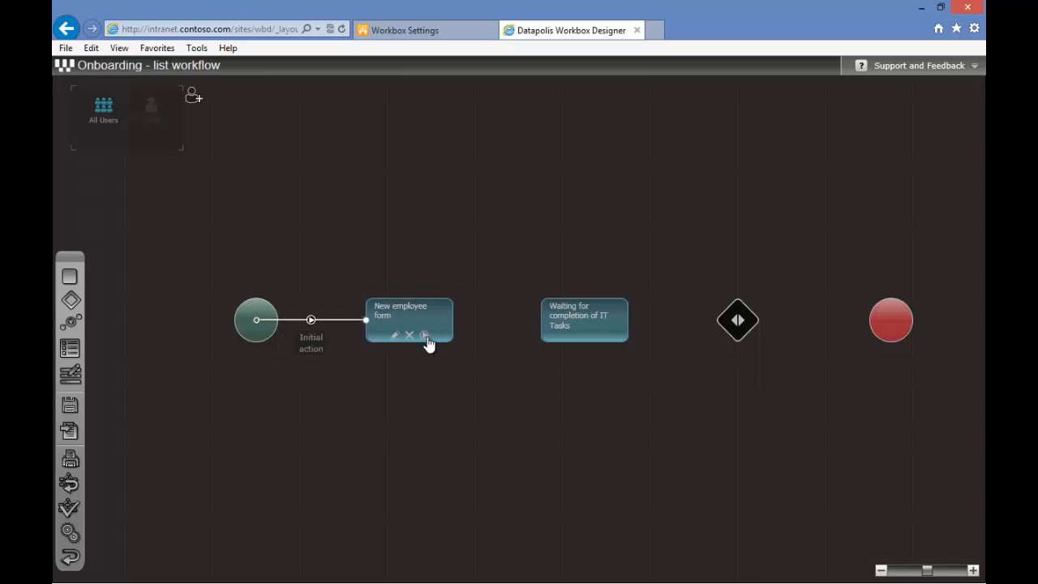
drag(454, 321, 732, 324)
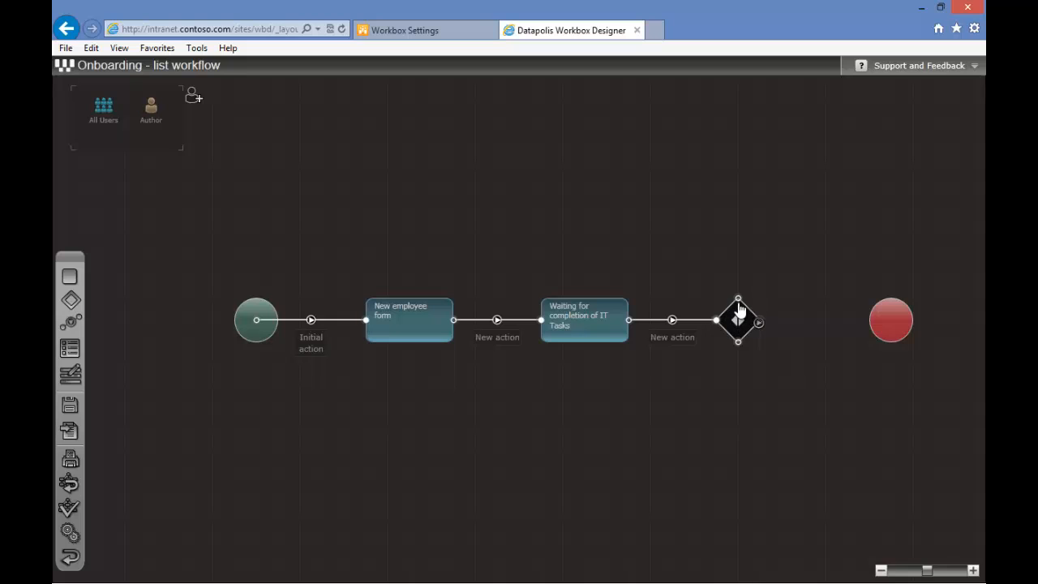
Add a loop-back transition from the decision to the second state, and connect the decision to the end node
drag(738, 299, 594, 305)
drag(661, 300, 738, 233)
drag(662, 263, 628, 233)
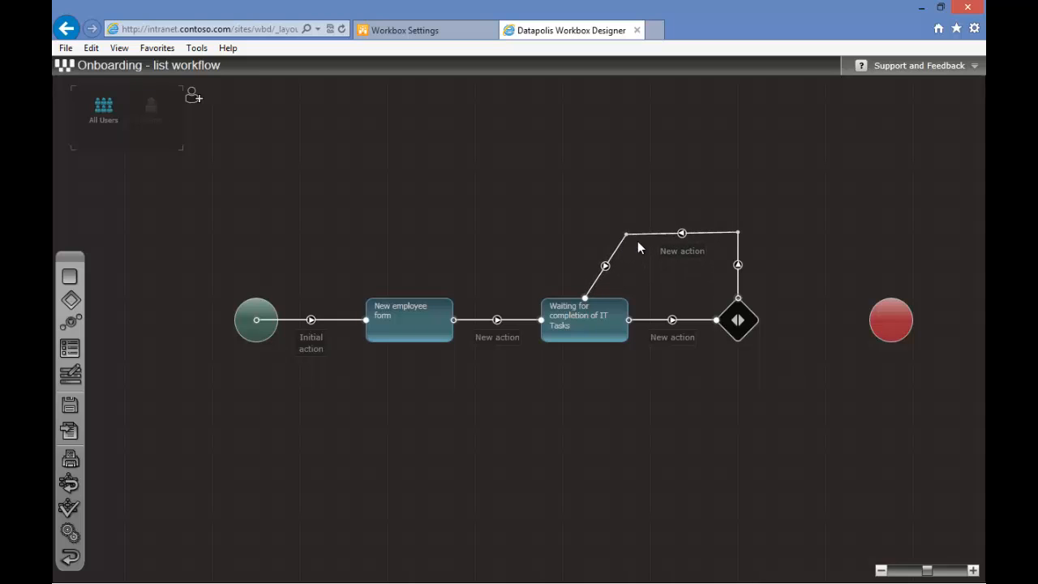
drag(760, 320, 898, 327)
Rename the action between the two states to Submit tasks to IT department
double_click(505, 341)
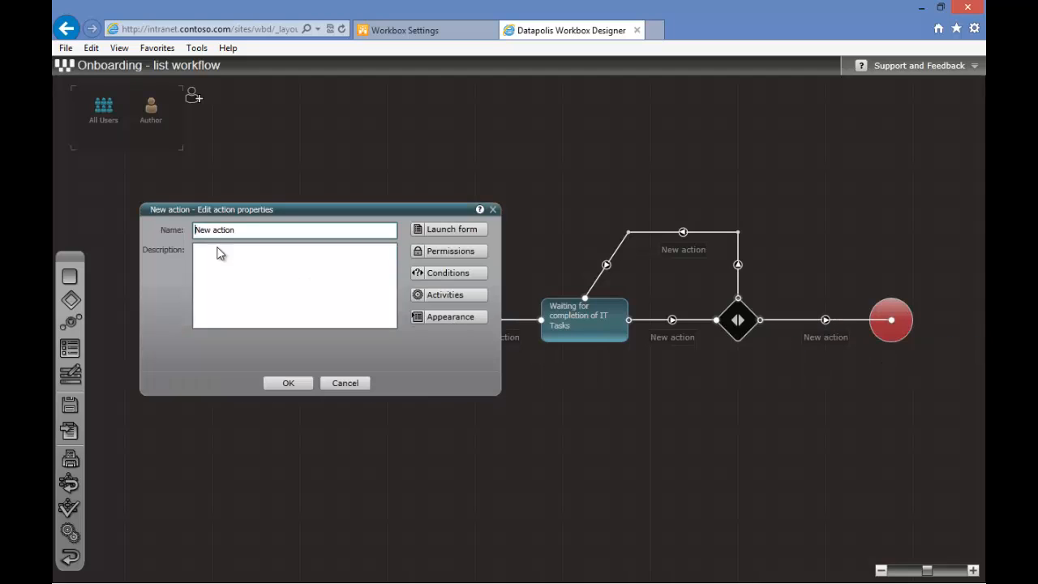
drag(237, 230, 174, 230)
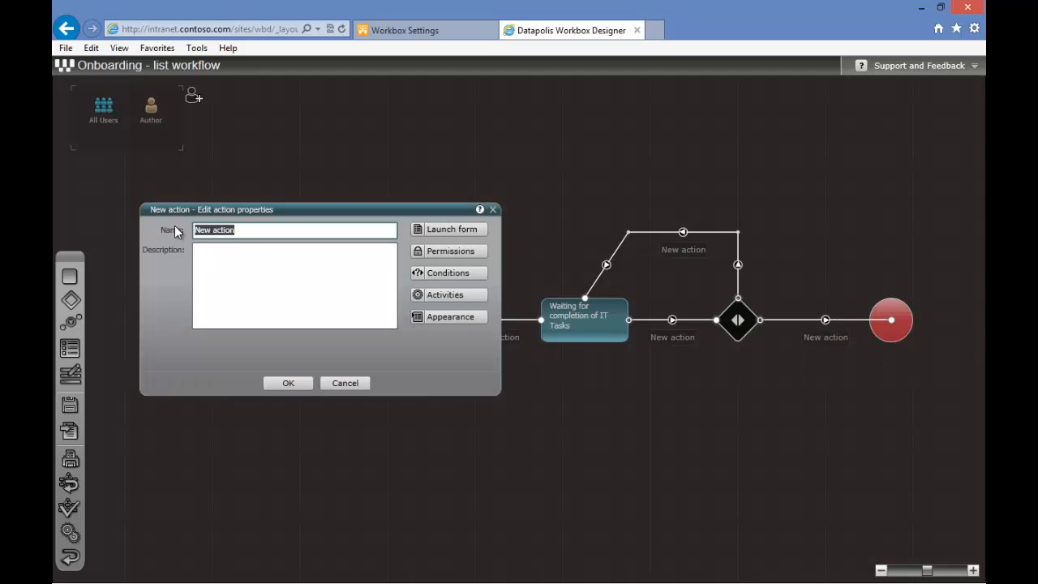
text(Submit tasks to IT departm)
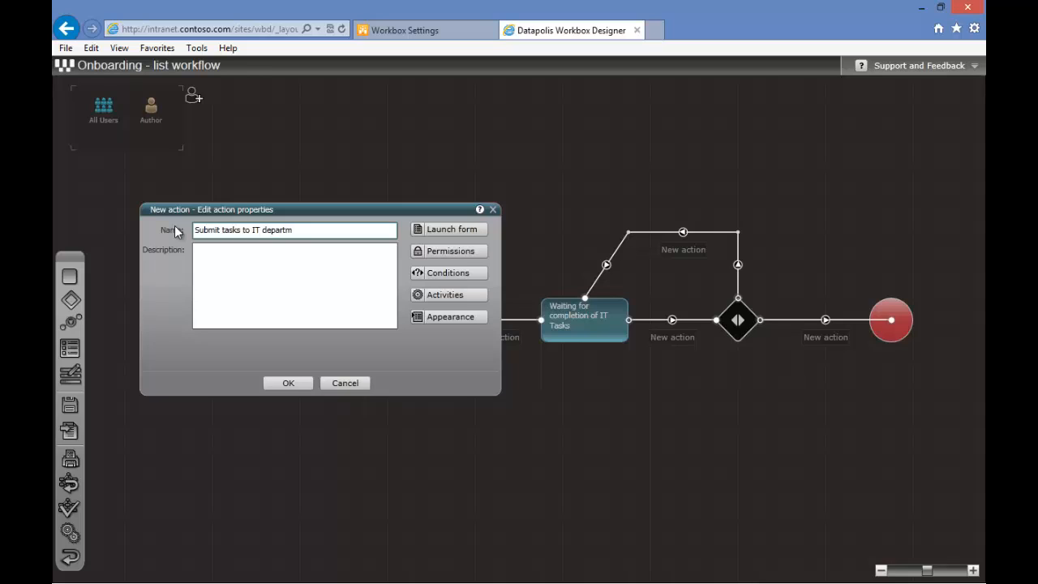
text(nt)
key(Left)
key(Left)
text(e)
key(Return)
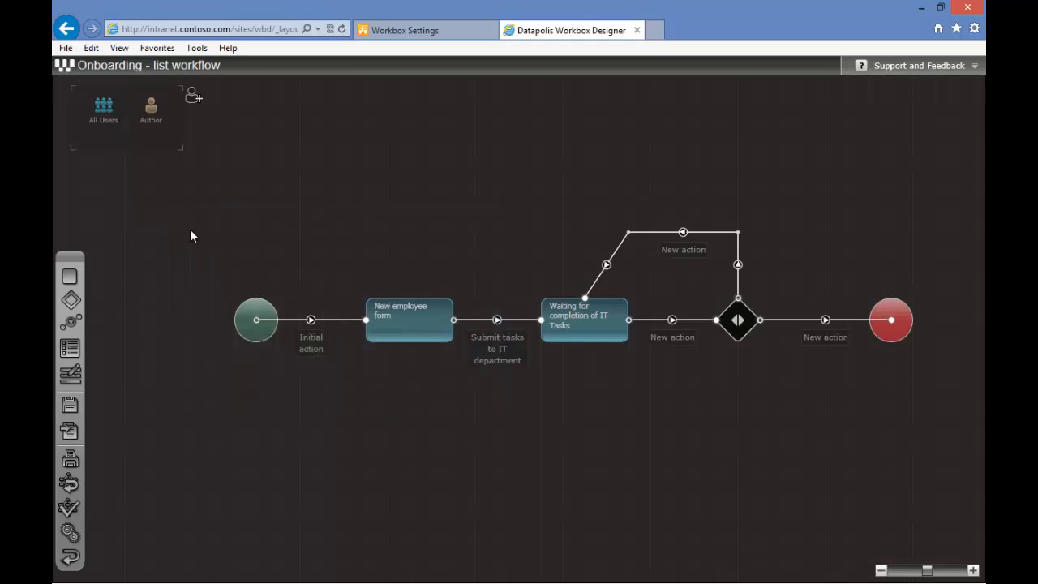
Rename the action from the second state to the decision as Finish Task
double_click(683, 347)
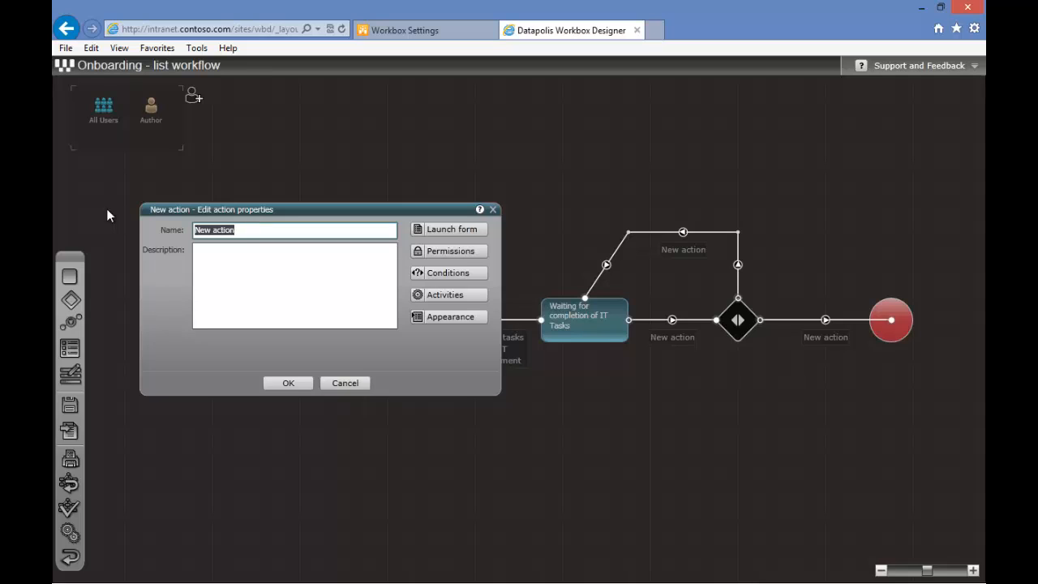
text(Finish Task)
key(Return)
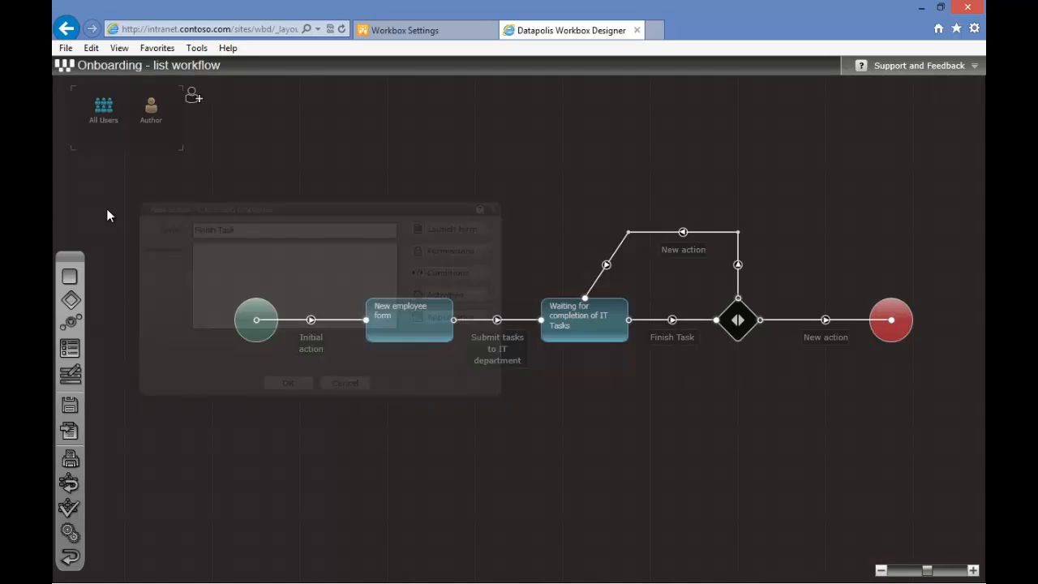
Rename the action from the decision to the end node as Onboarding completed
double_click(820, 346)
drag(249, 231, 187, 236)
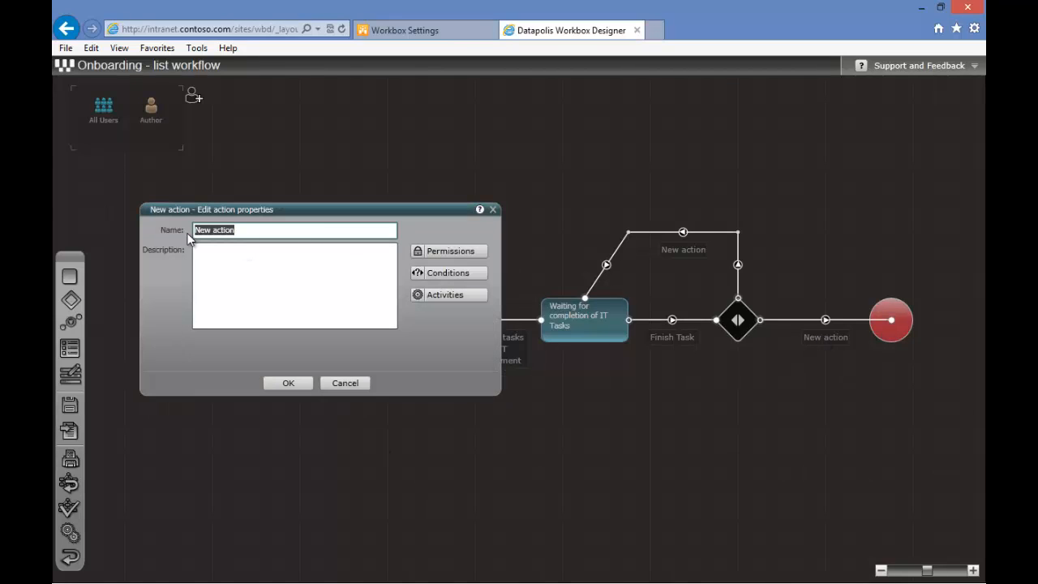
text(Onboarding completed)
key(Return)
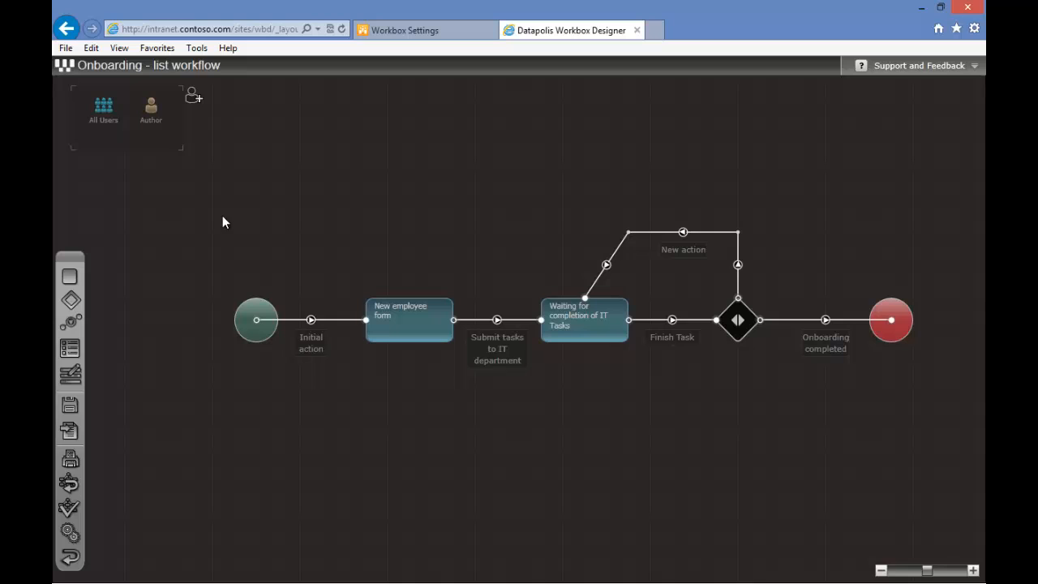
Rename the loop-back action from the decision to the second state as Continue Onboarding
double_click(684, 250)
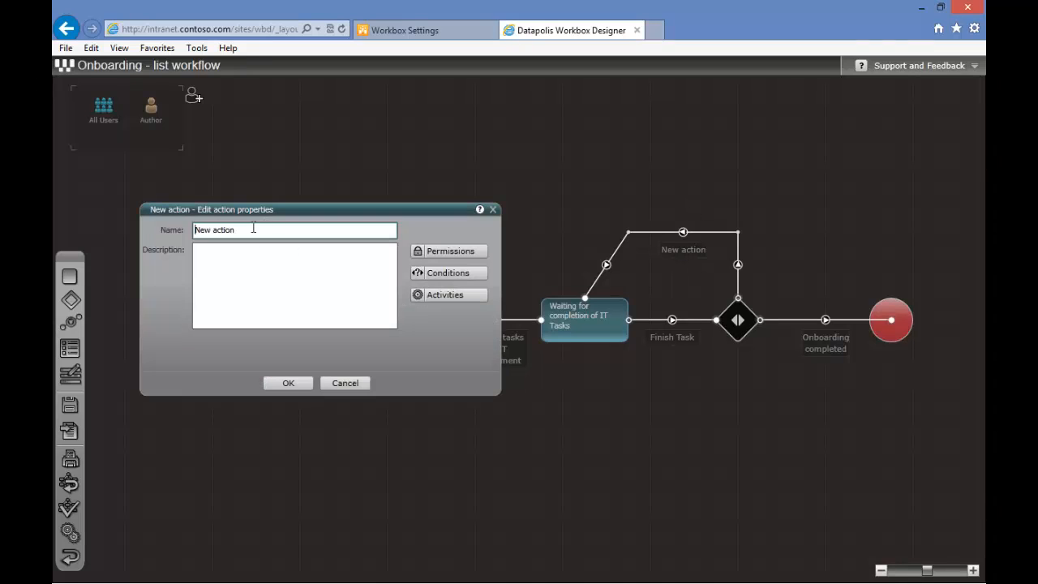
text(Continue Onboarding)
key(Return)
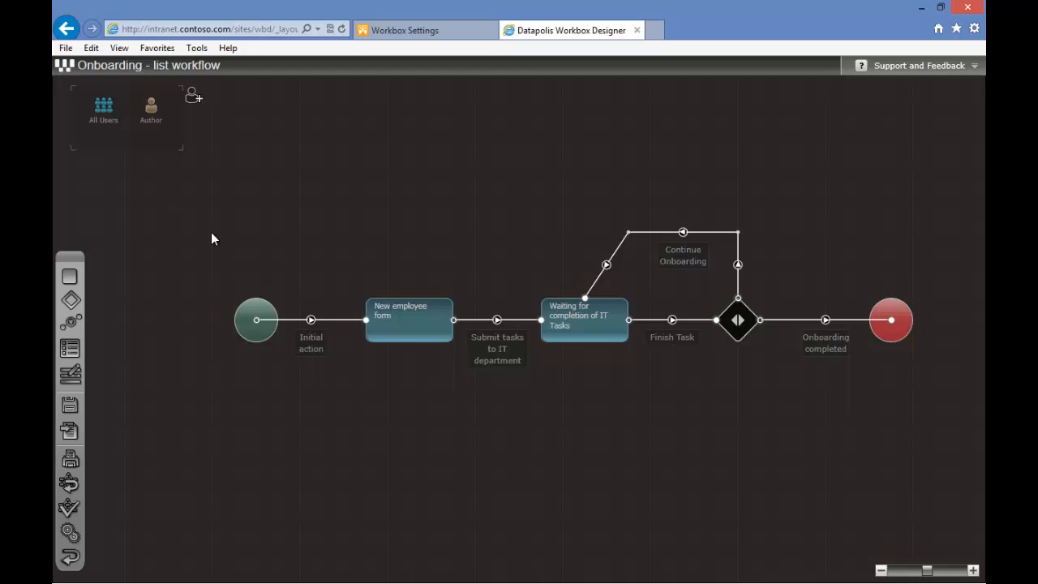
Open the activity diagram of the Submit tasks to IT department action and insert an If activity
double_click(500, 356)
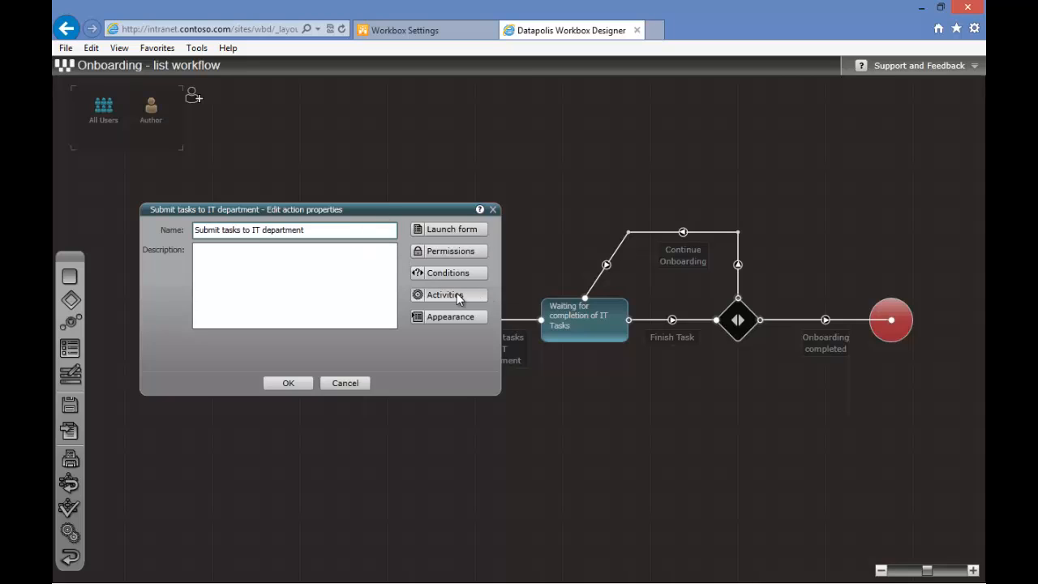
click(445, 295)
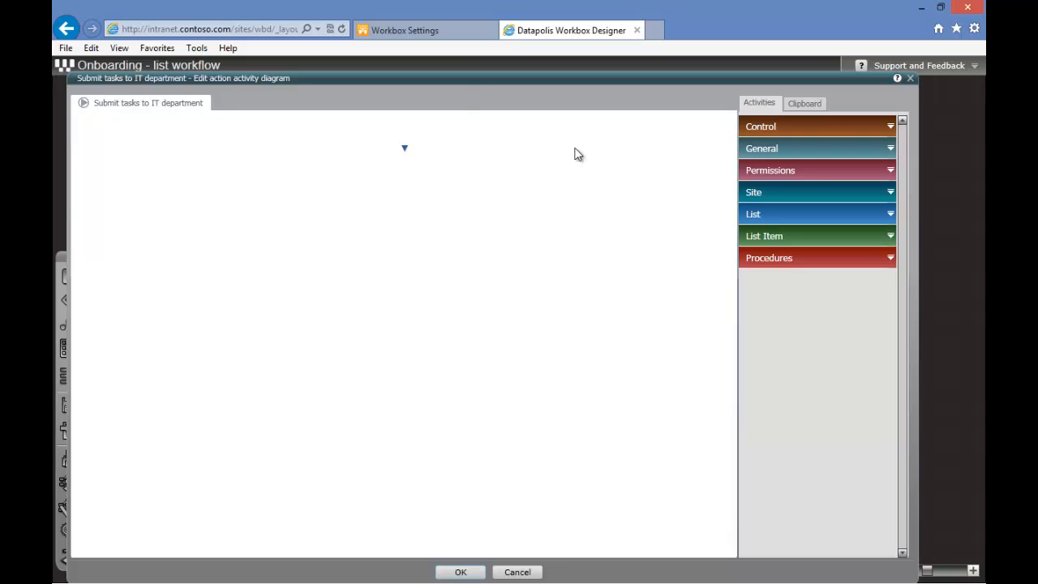
click(890, 128)
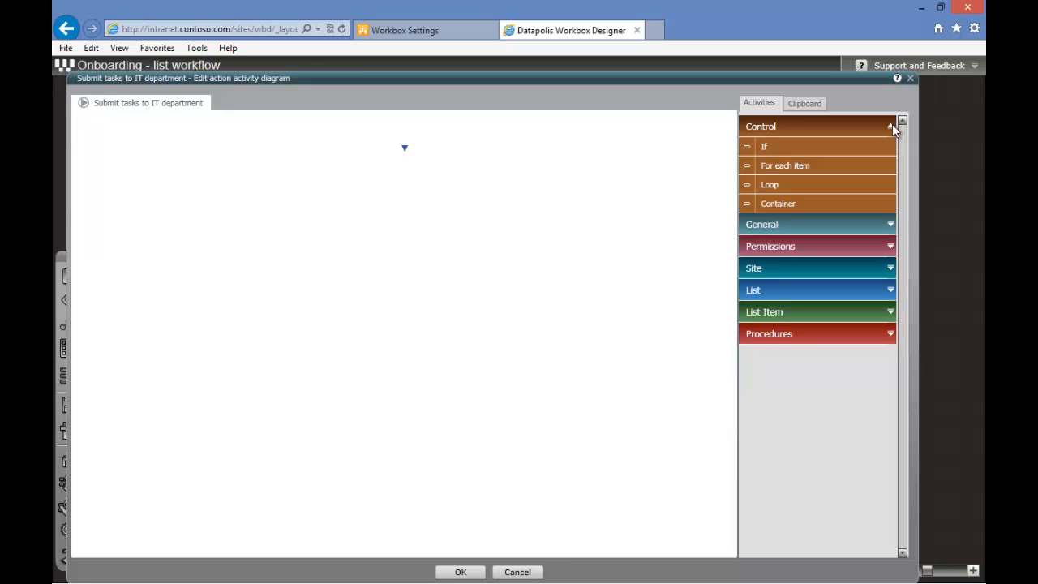
drag(802, 147, 403, 136)
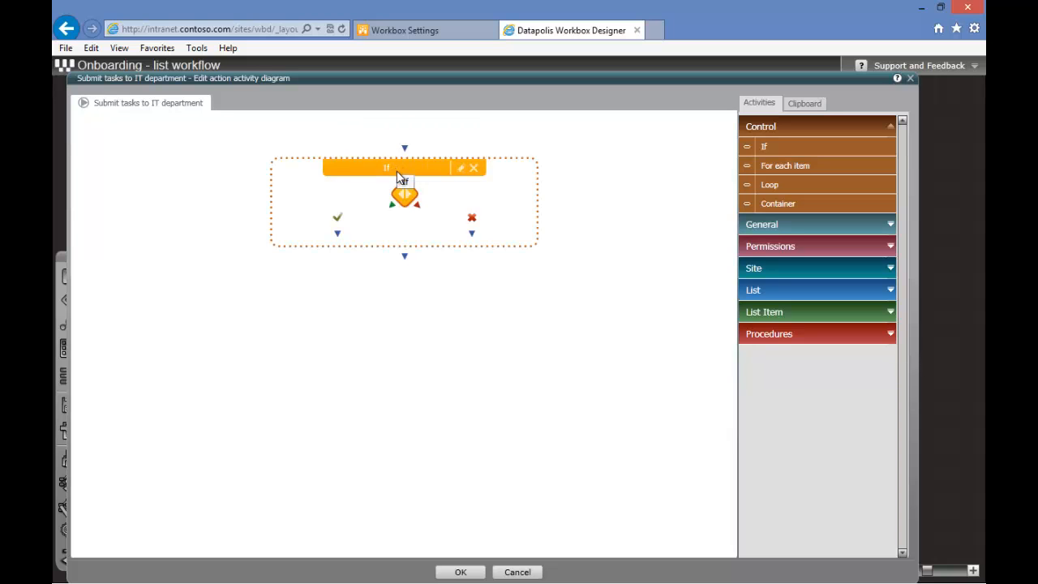
Set the If activity's display name to Is Laptop required
double_click(397, 173)
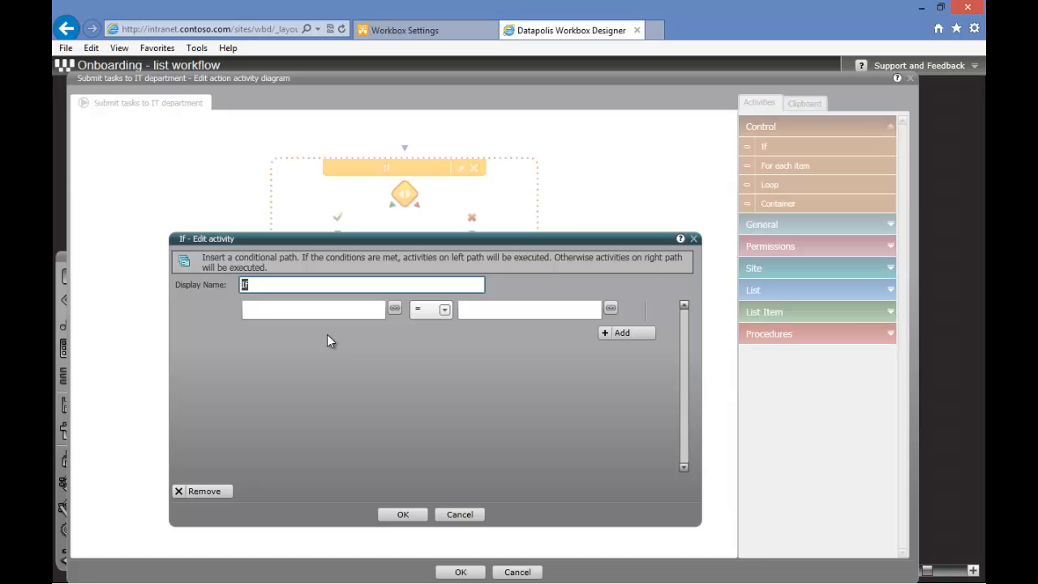
text(Is Laptop required)
Set the If condition so the current item's Laptop field equals true
click(394, 310)
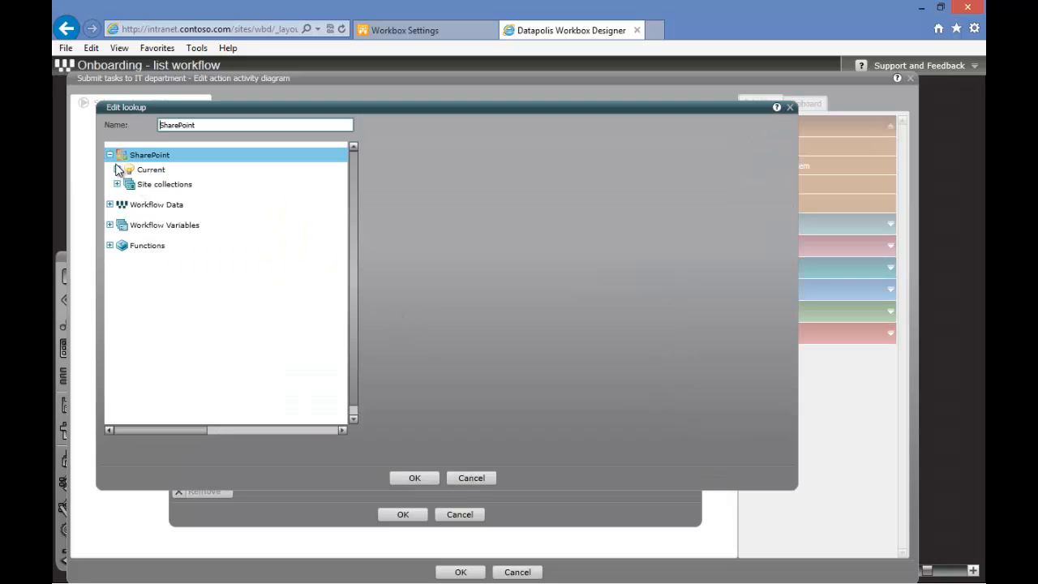
click(118, 169)
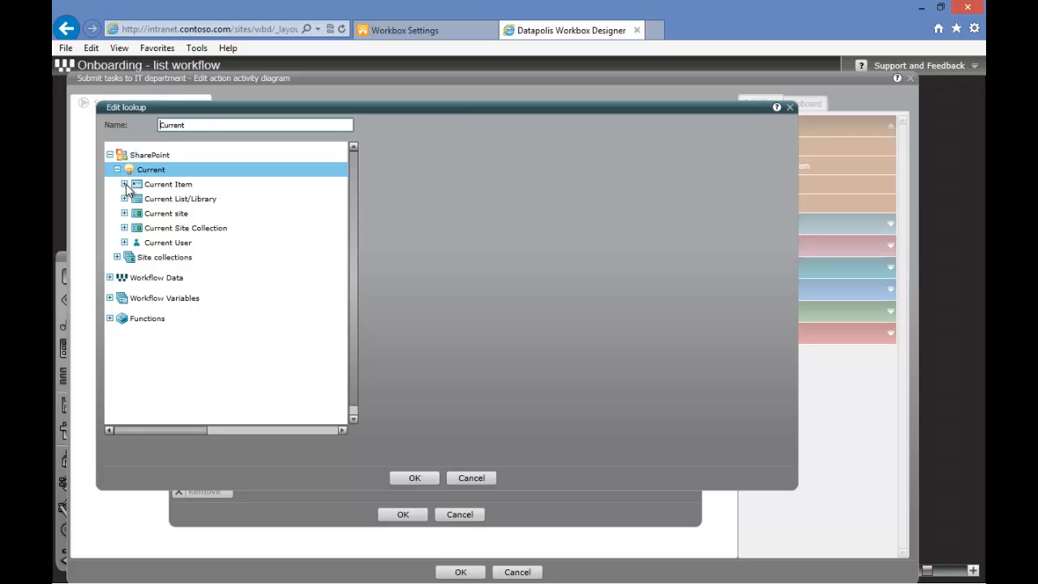
click(125, 185)
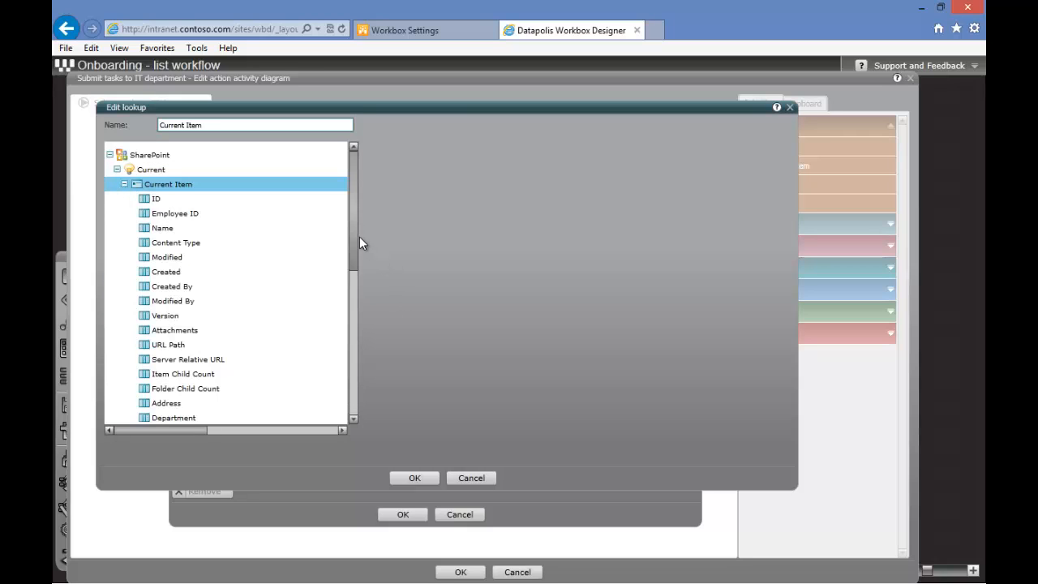
drag(358, 236, 345, 381)
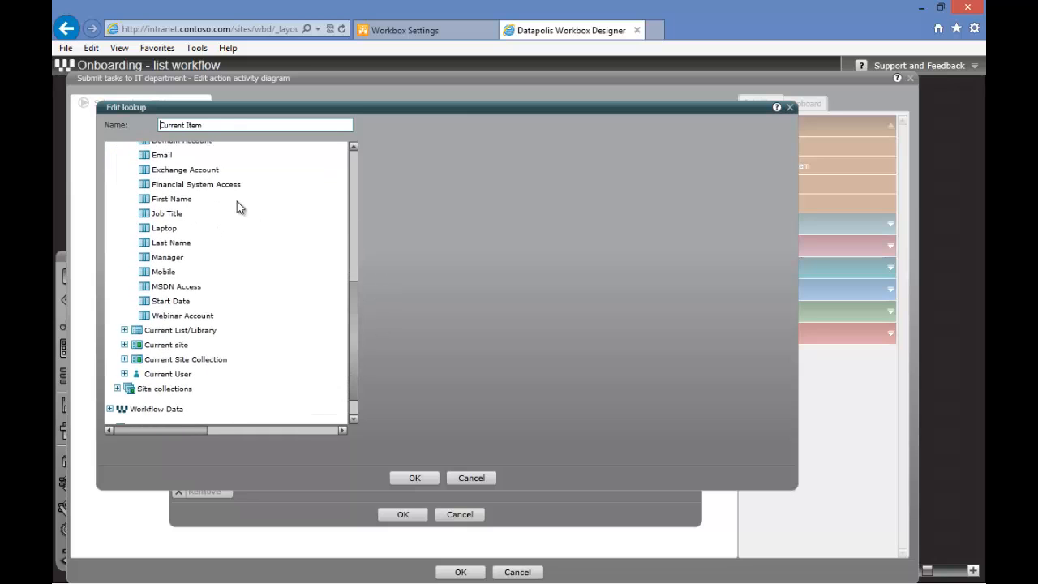
drag(364, 283, 347, 146)
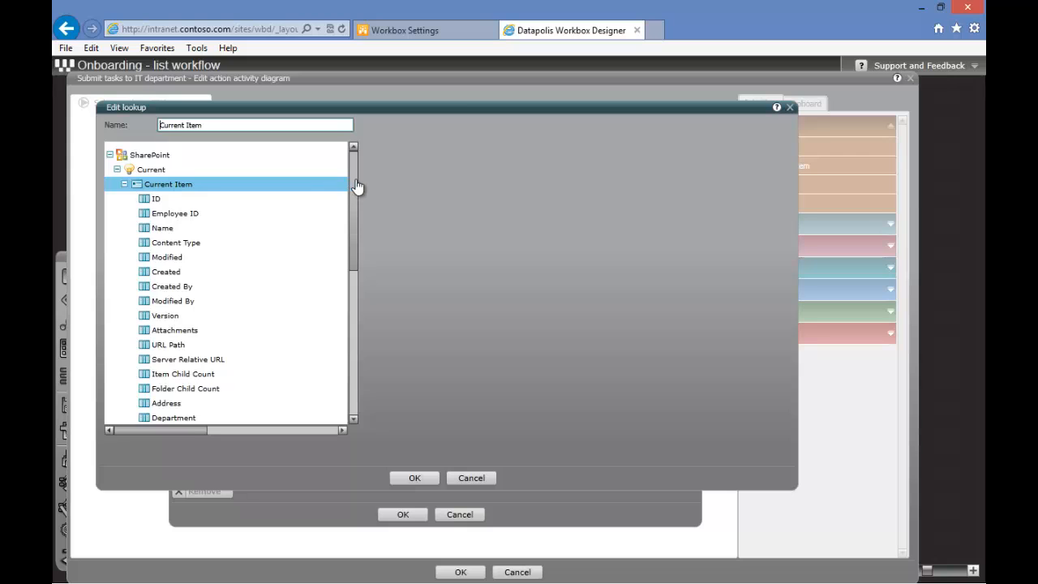
drag(357, 187, 349, 290)
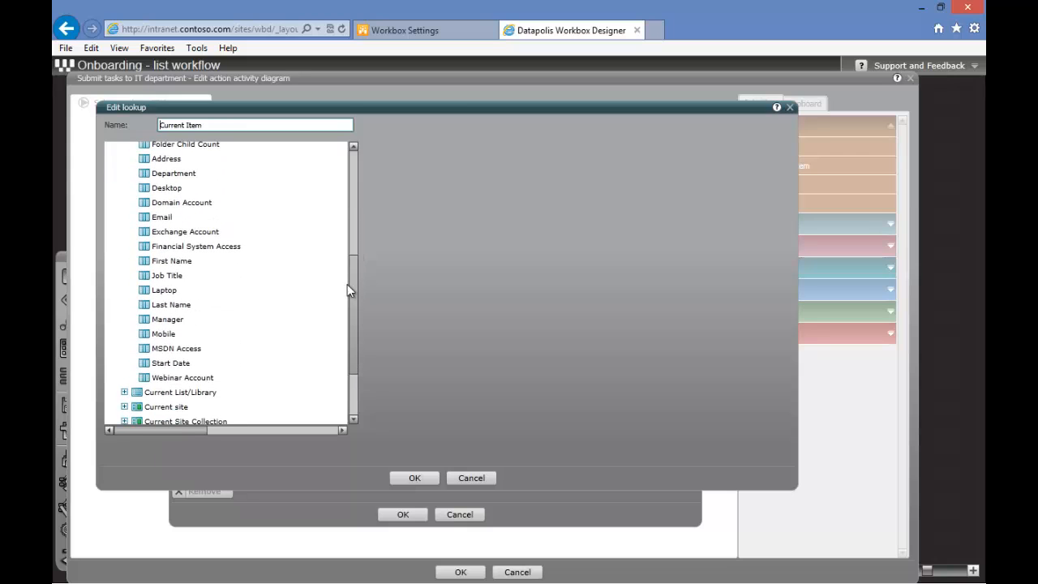
click(172, 294)
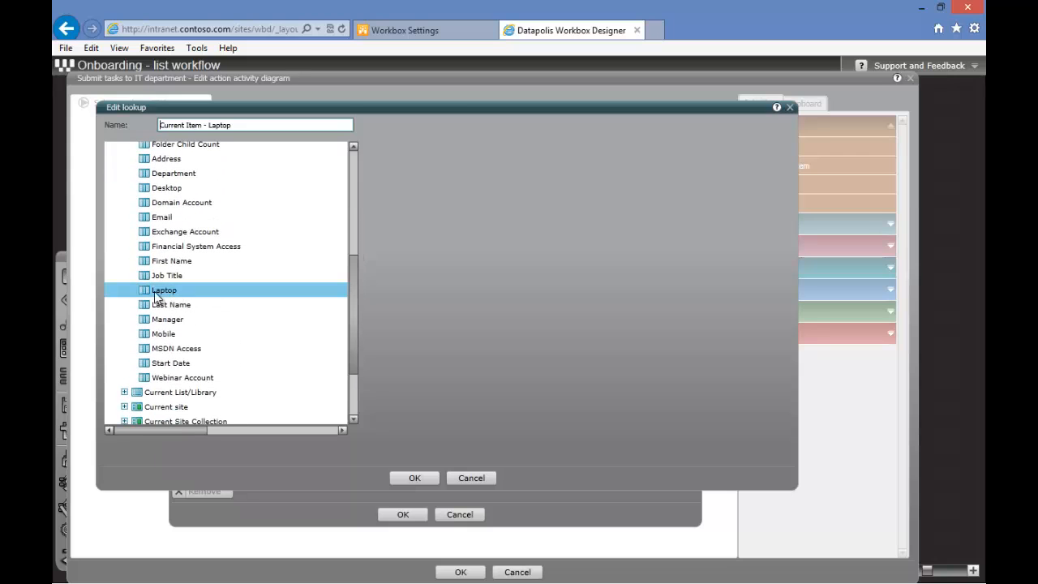
click(410, 479)
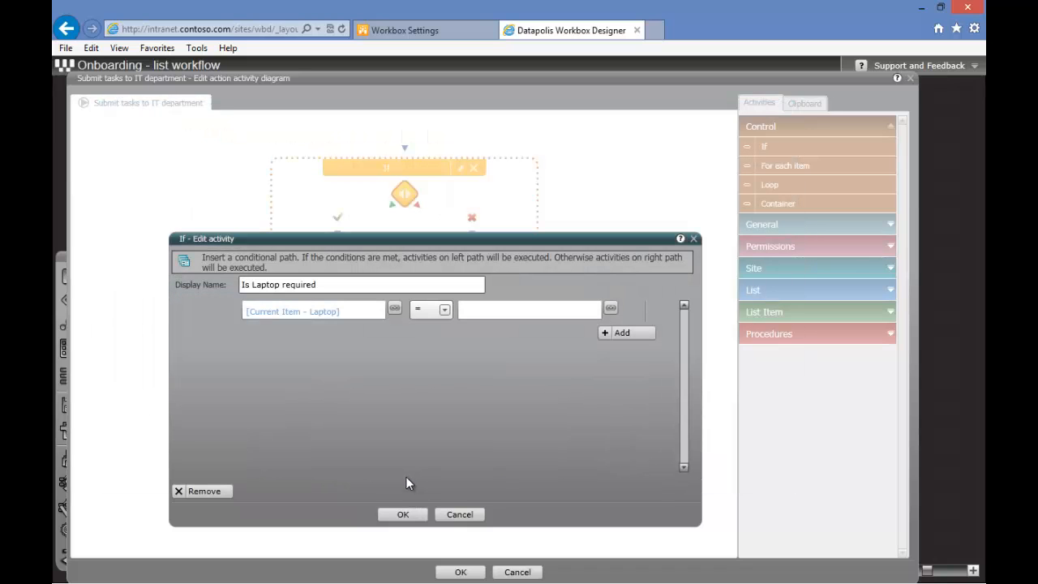
click(500, 311)
text(true)
key(Return)
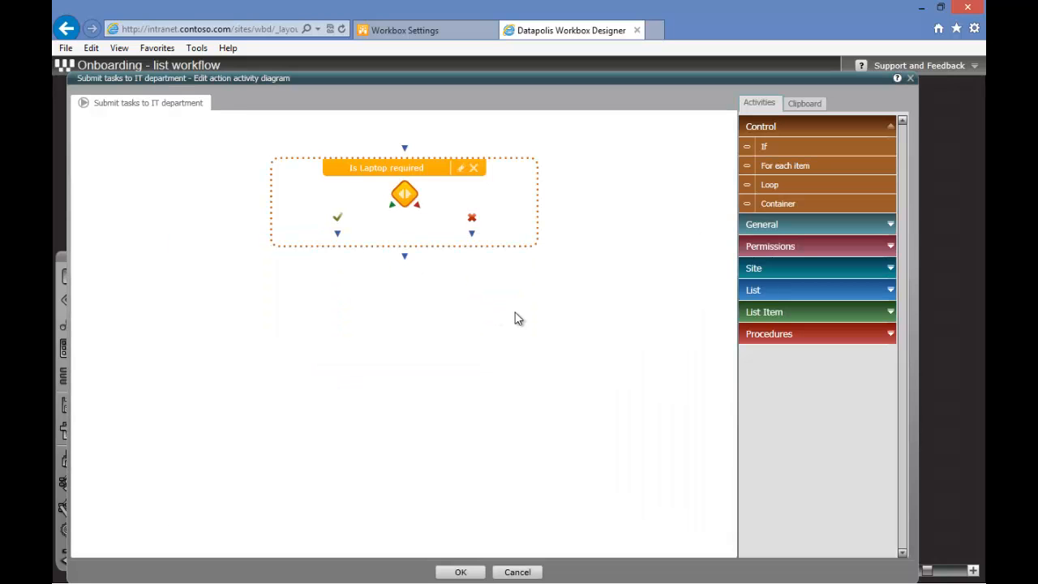
Insert an Add item activity into the If's true branch and name it Create task
click(772, 314)
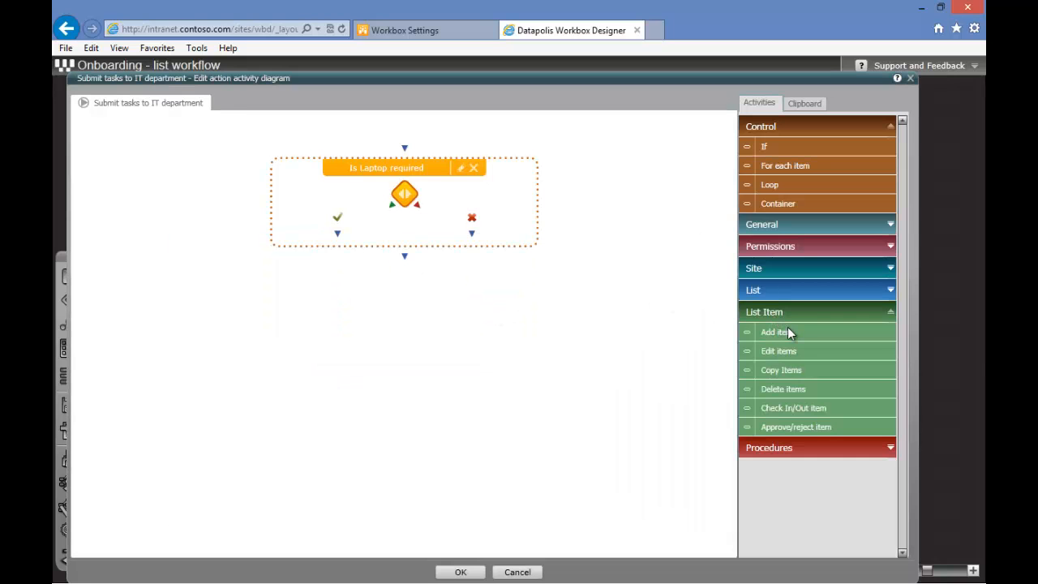
drag(793, 337, 339, 240)
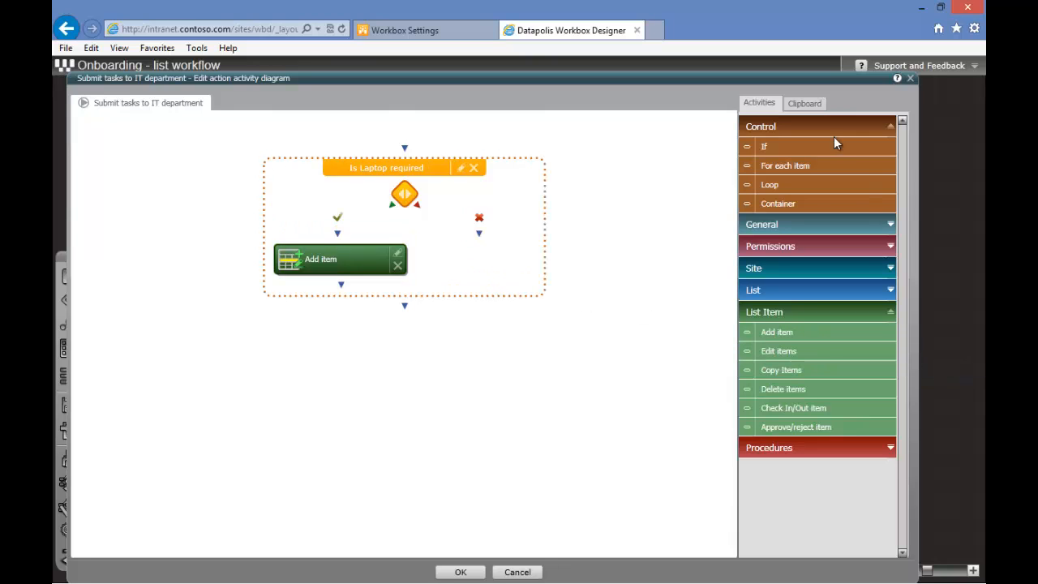
double_click(312, 263)
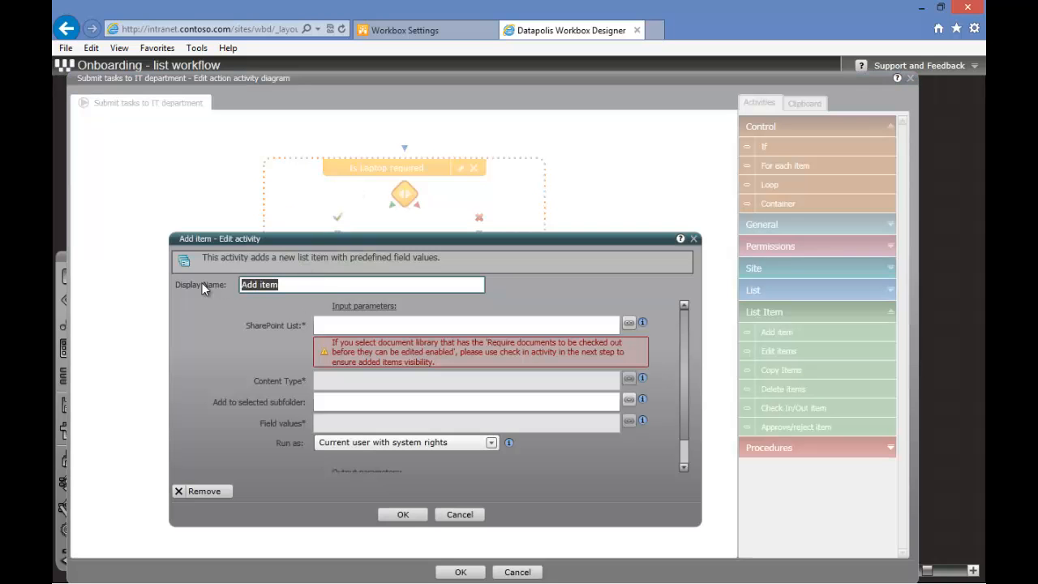
text(Create task)
key(Return)
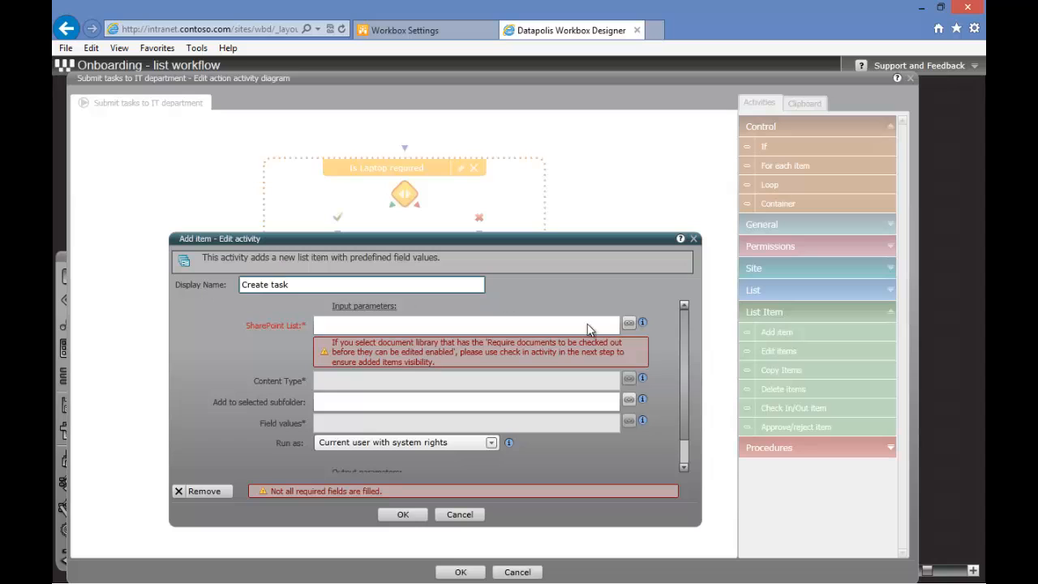
Set the Add item activity's SharePoint list to the current site's IT Tasks list and its content type to Item
click(629, 324)
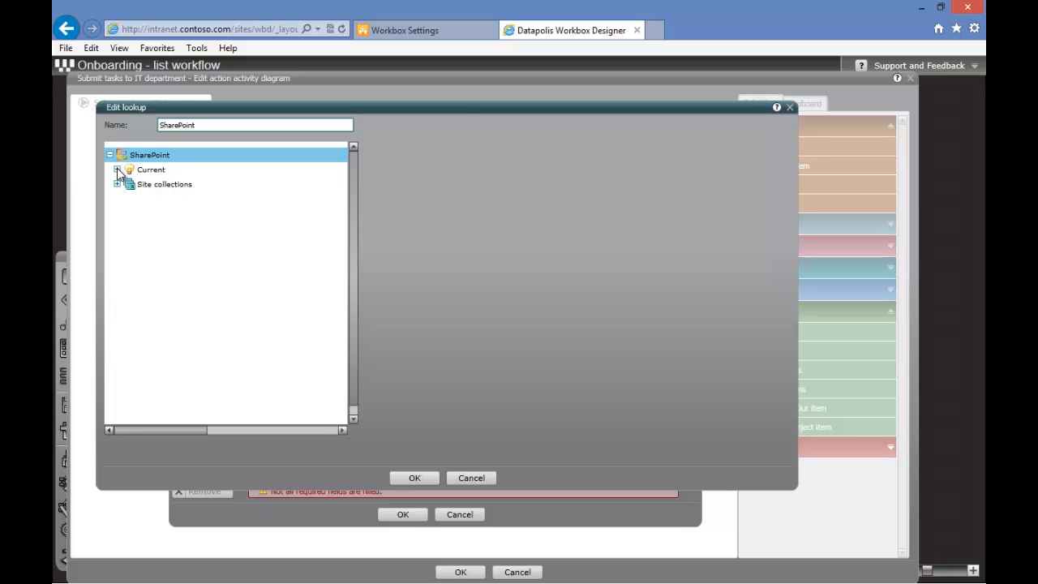
click(118, 170)
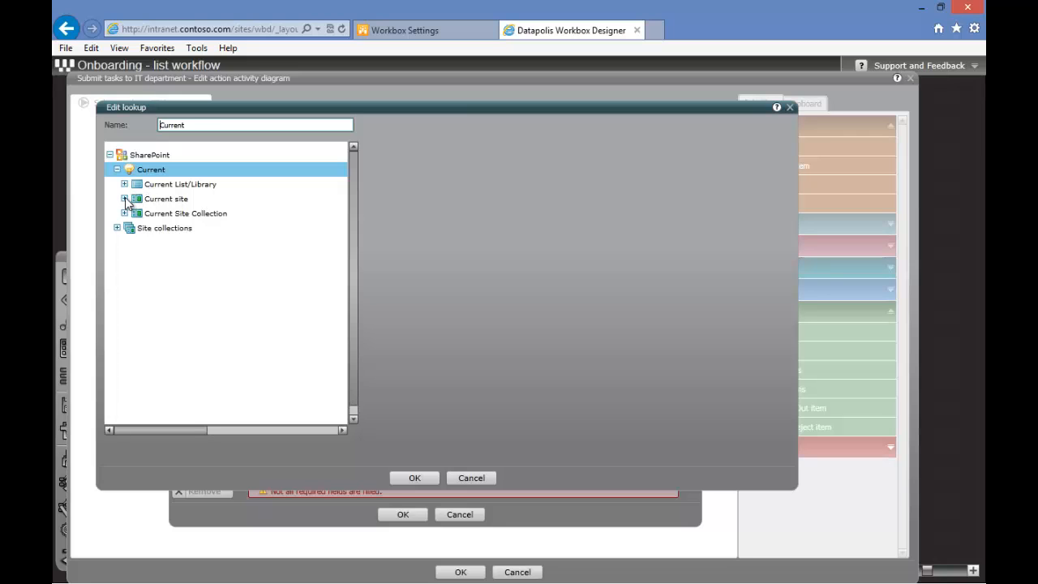
click(125, 200)
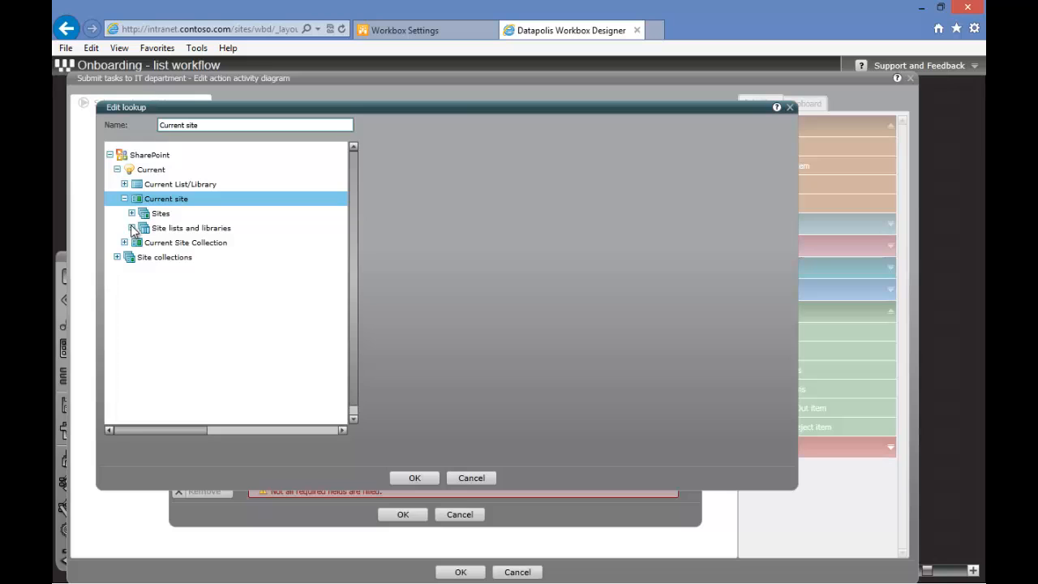
click(131, 228)
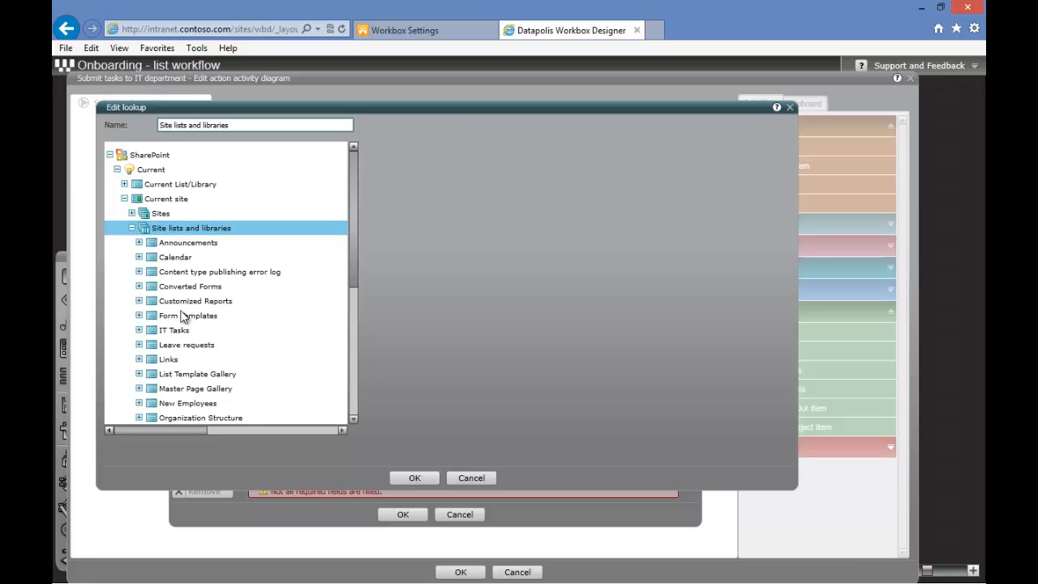
click(169, 331)
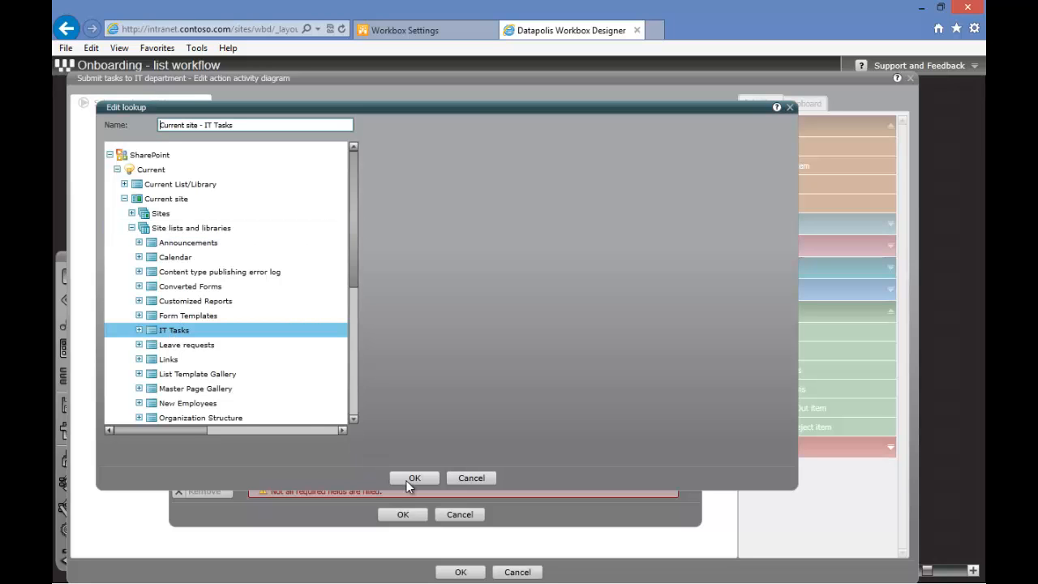
click(412, 479)
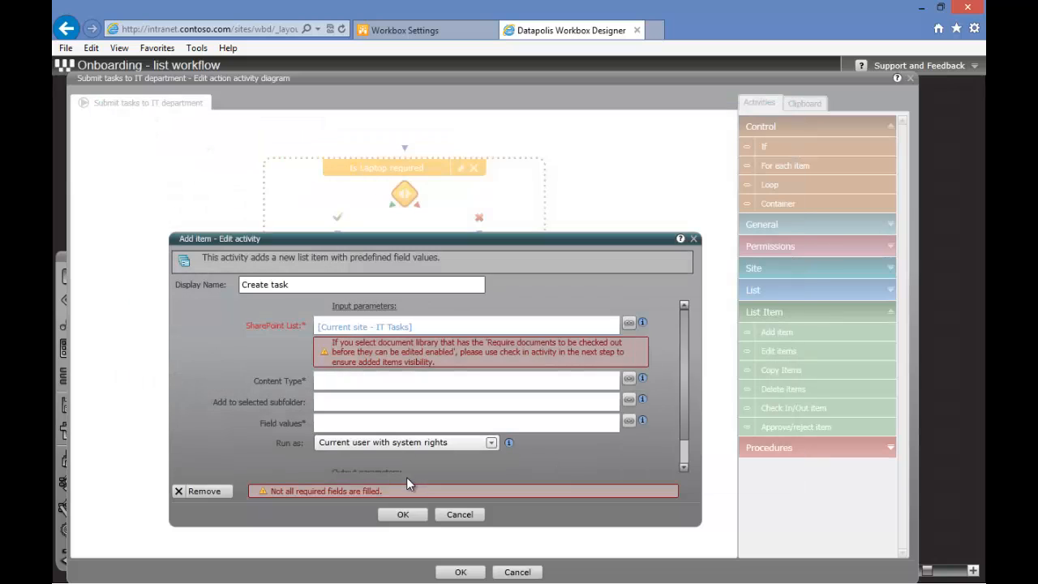
click(358, 389)
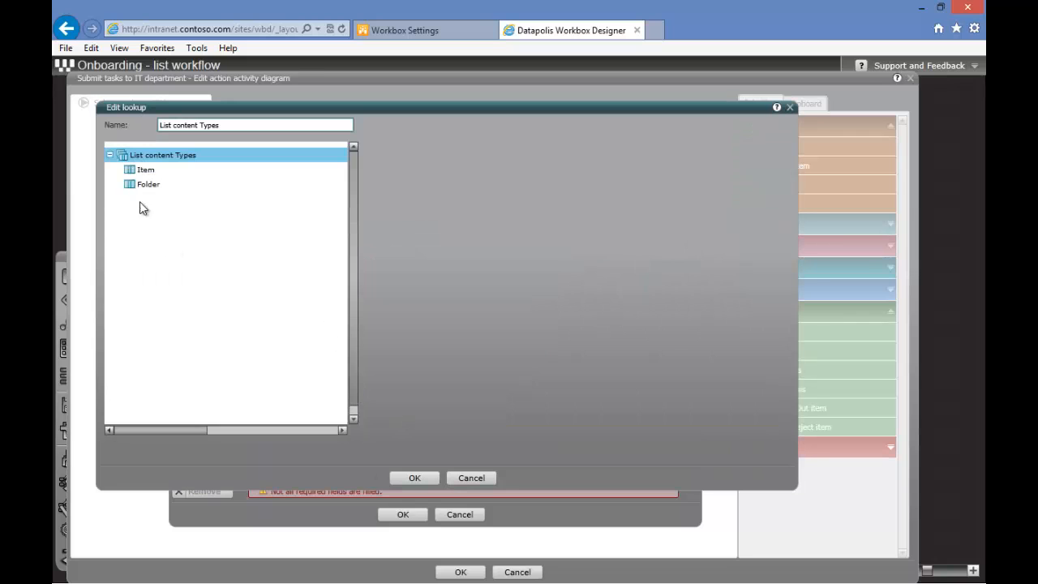
click(145, 171)
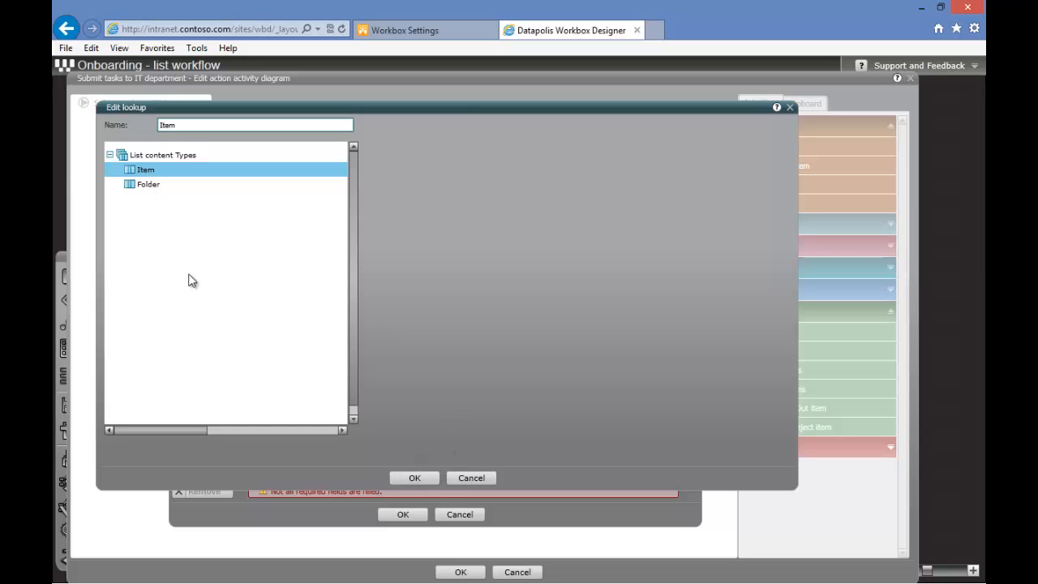
click(437, 477)
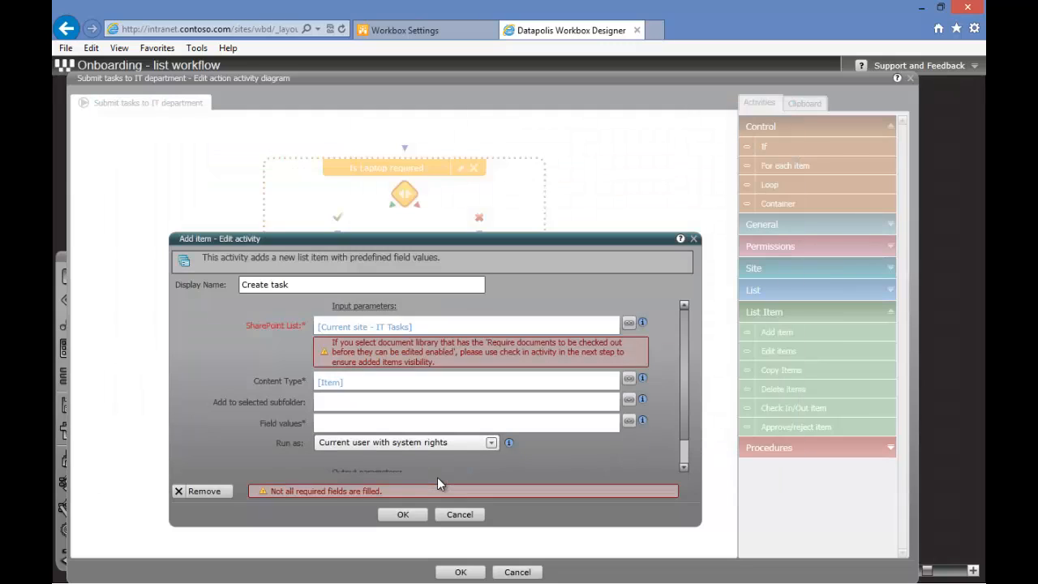
Open the Add item field values and set the Title field to "Prepare Laptop for new employee"
click(378, 420)
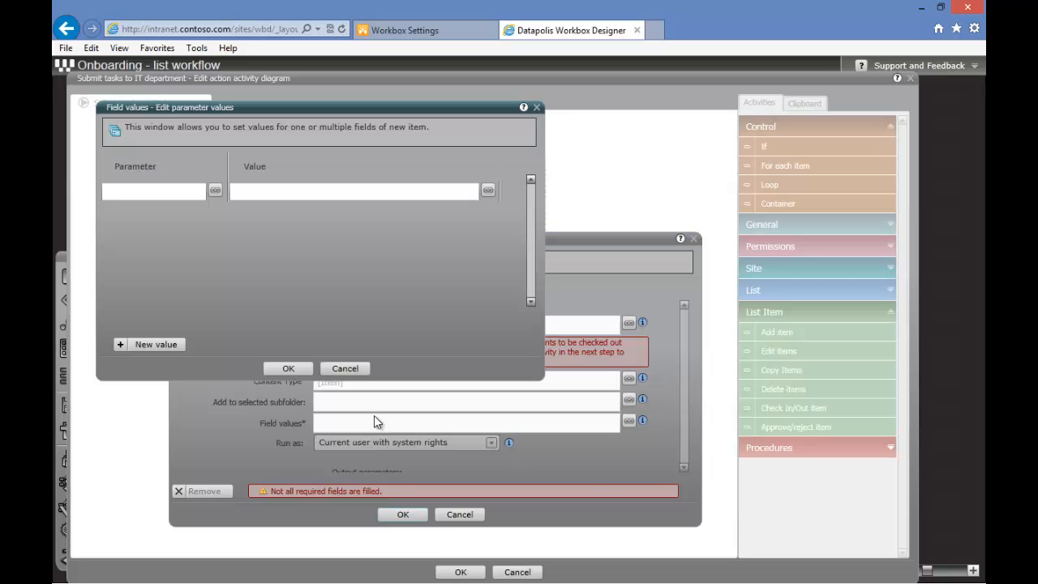
click(214, 191)
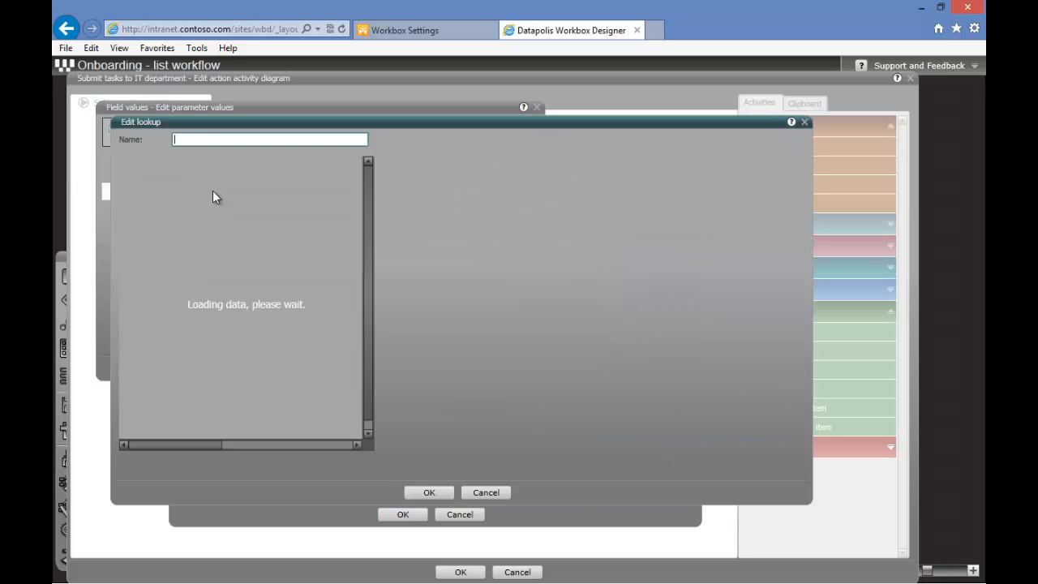
click(159, 200)
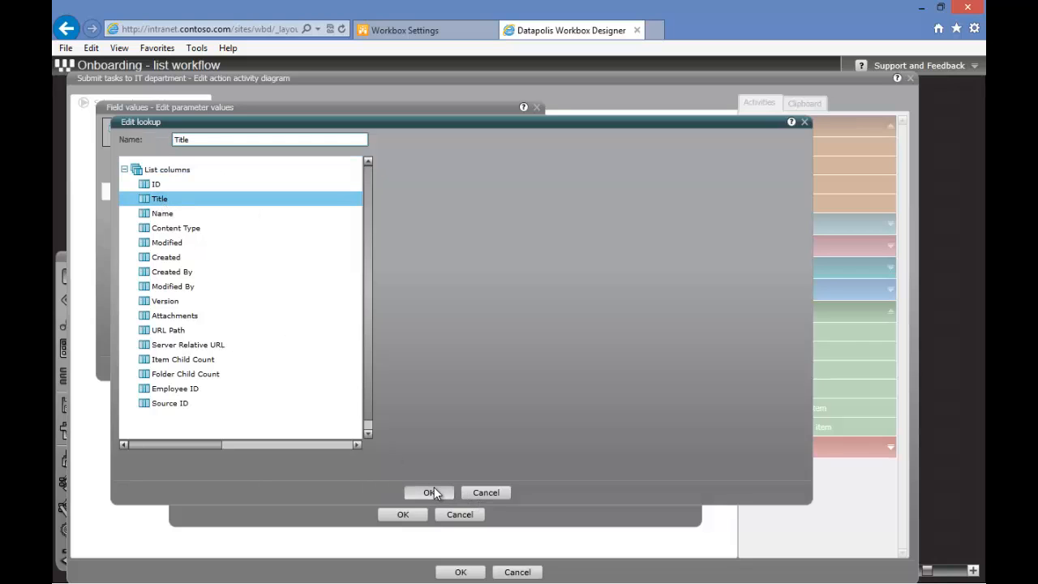
click(430, 492)
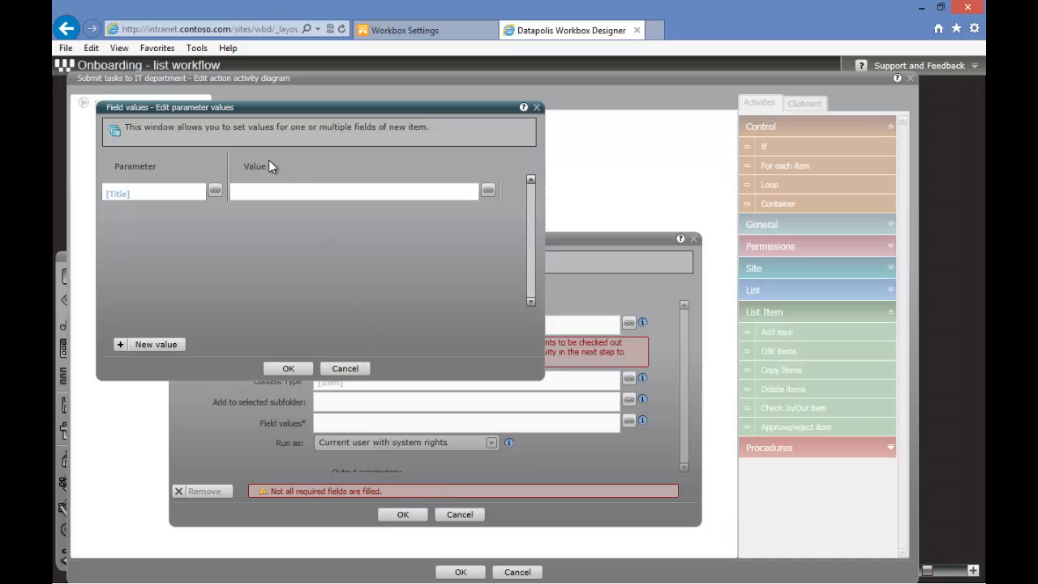
click(281, 188)
text(Prepare Laptop for new em)
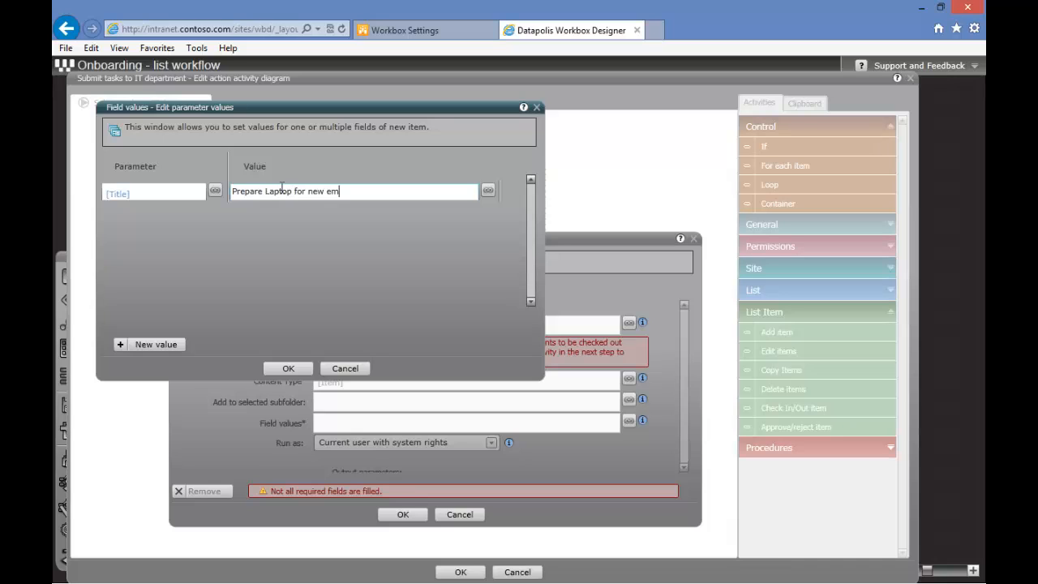
text(ployee)
Add an Employee ID field value taken from the current item's Employee ID column
click(156, 344)
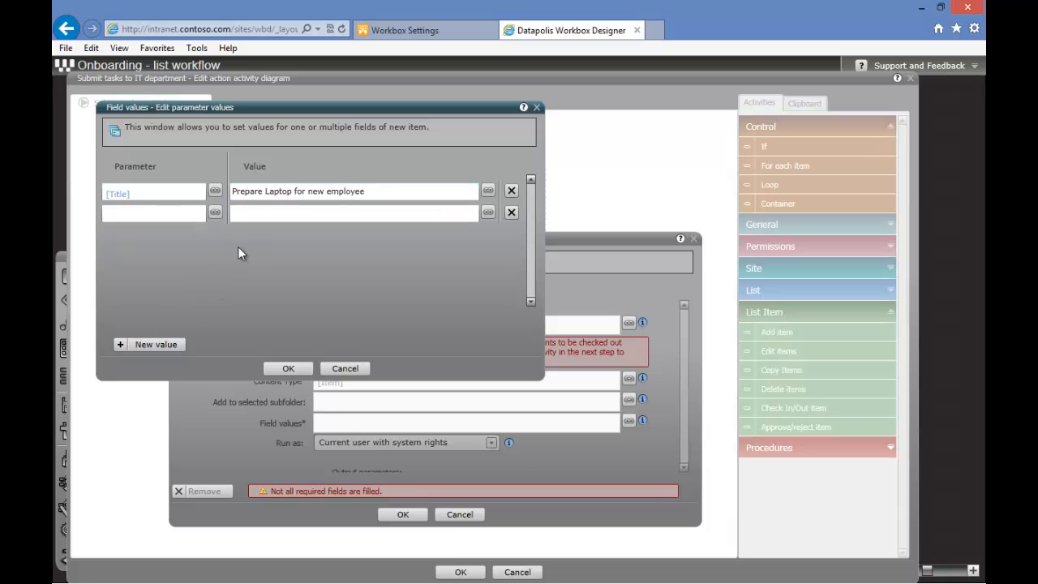
click(217, 210)
click(174, 240)
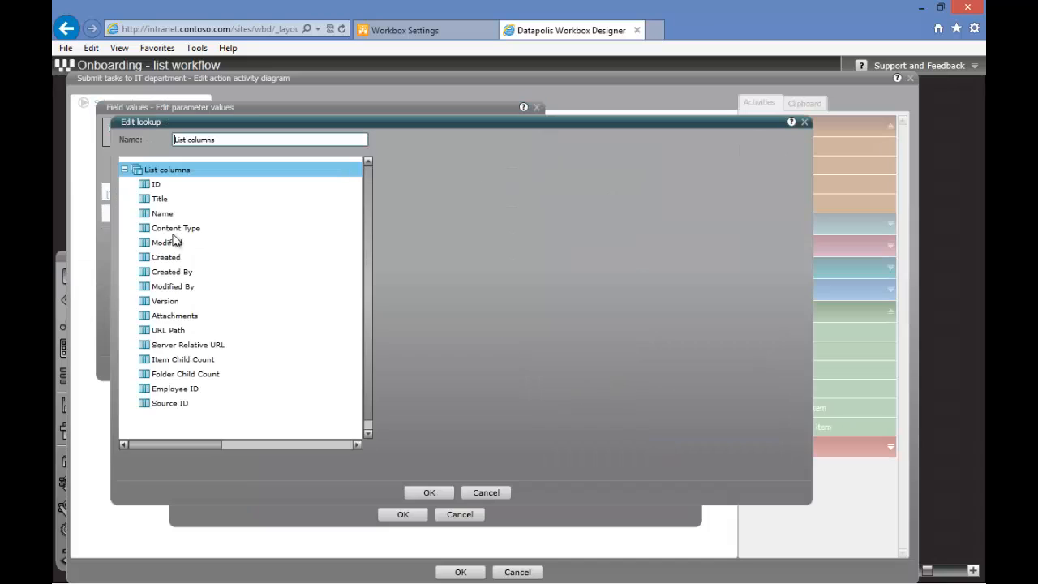
click(184, 392)
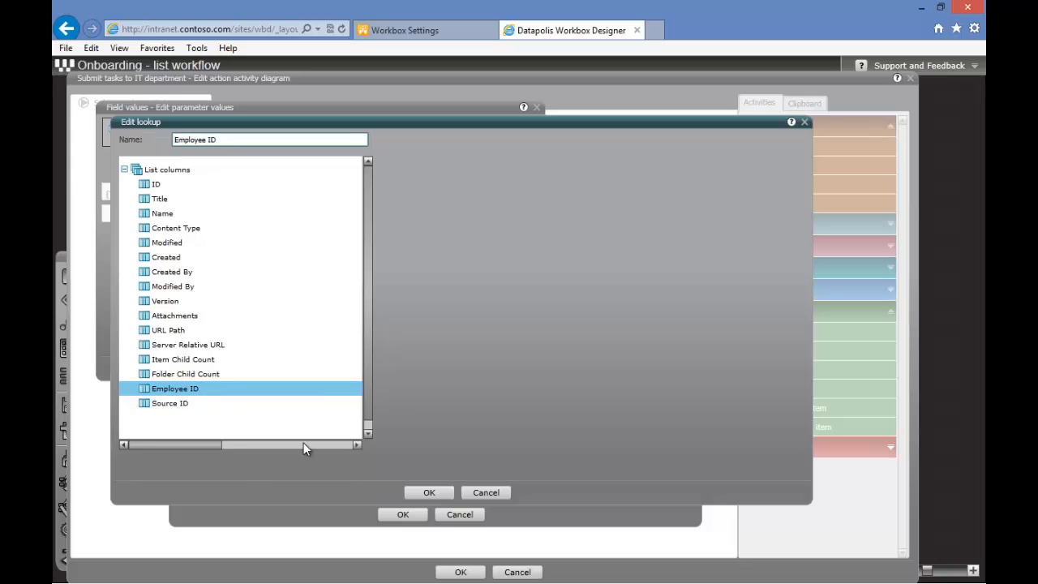
click(439, 495)
click(335, 211)
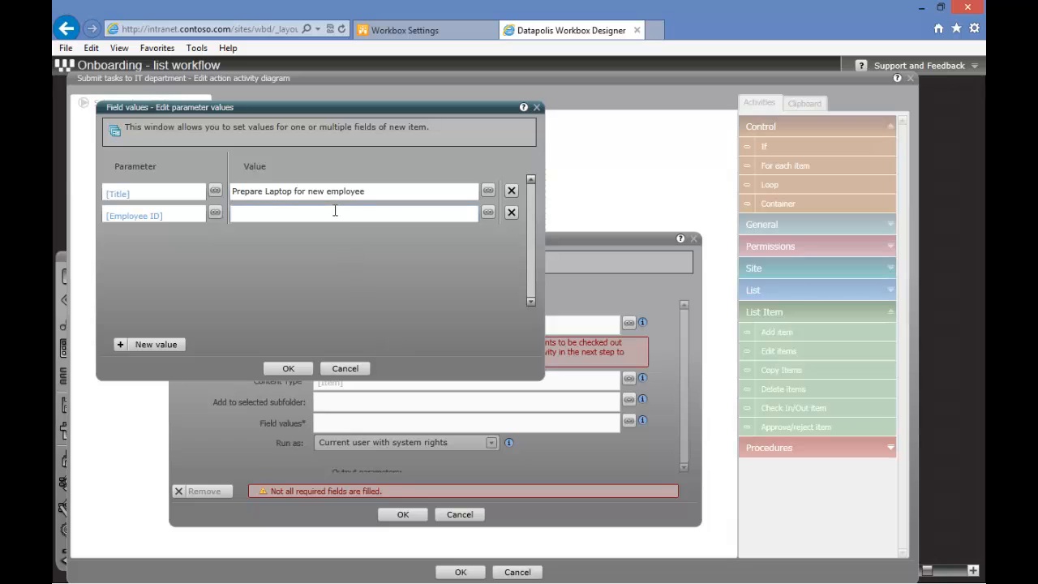
click(488, 212)
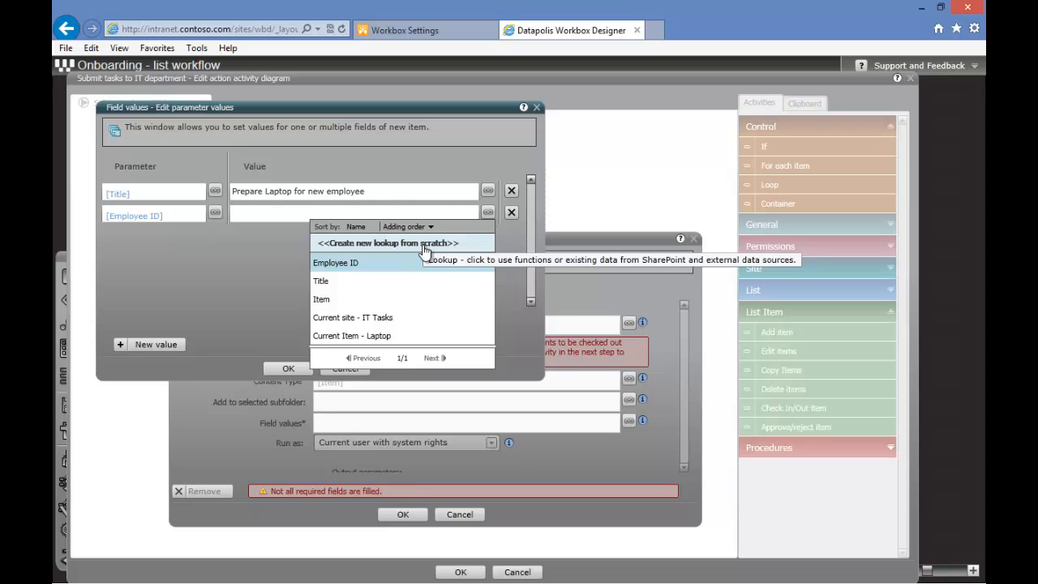
click(397, 245)
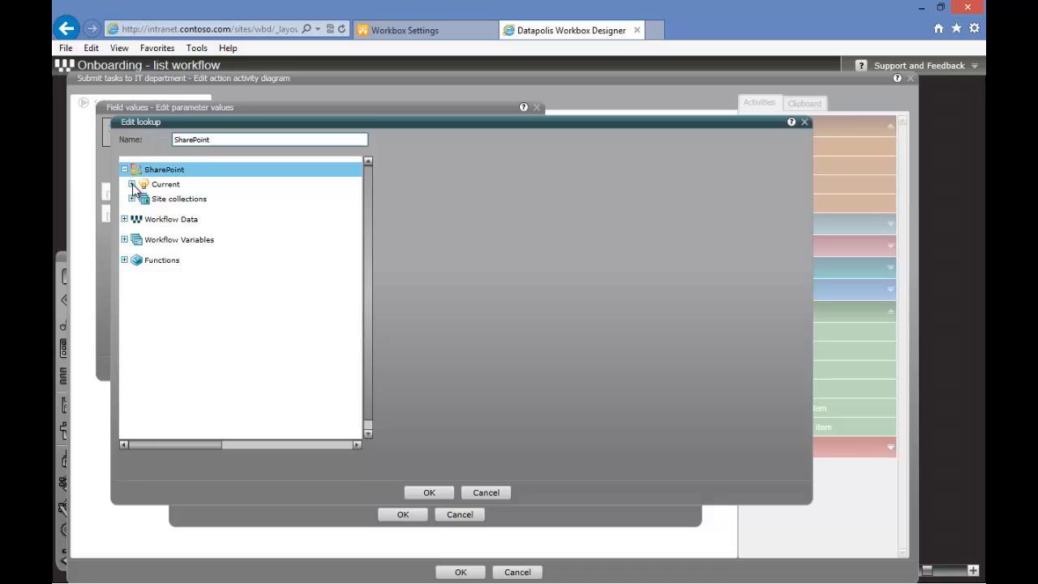
click(132, 185)
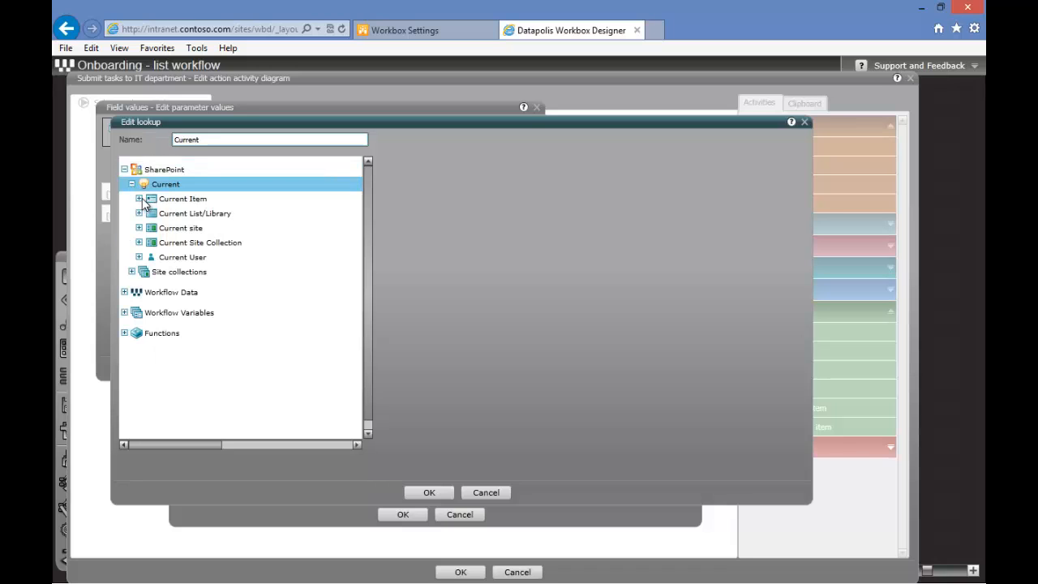
click(139, 199)
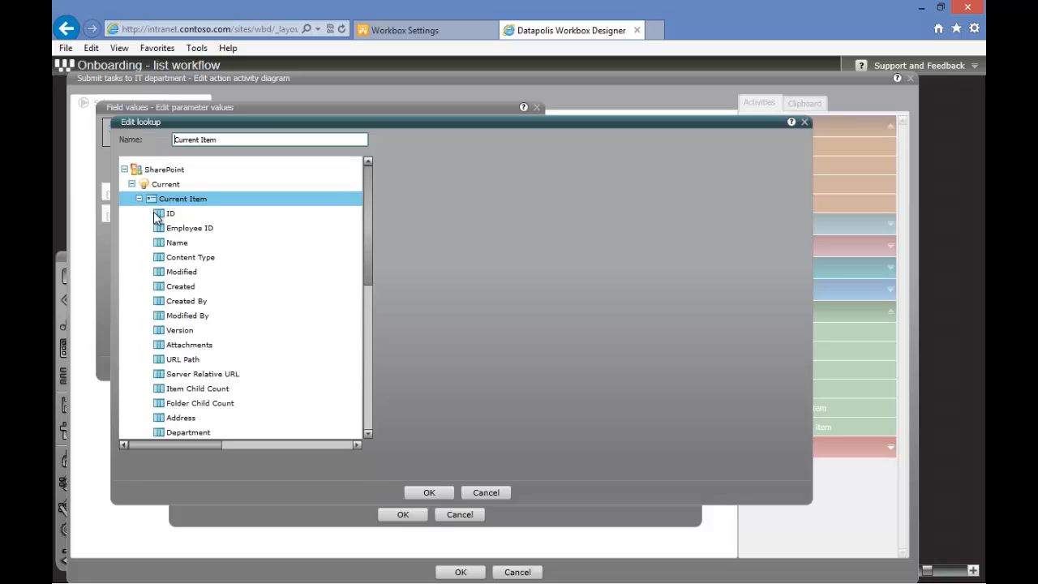
click(193, 231)
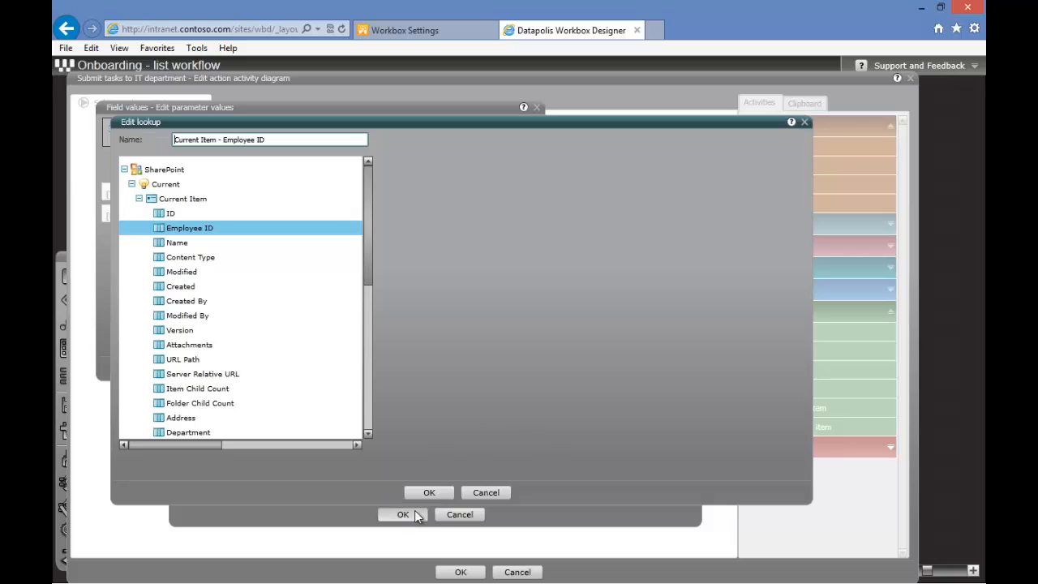
click(427, 492)
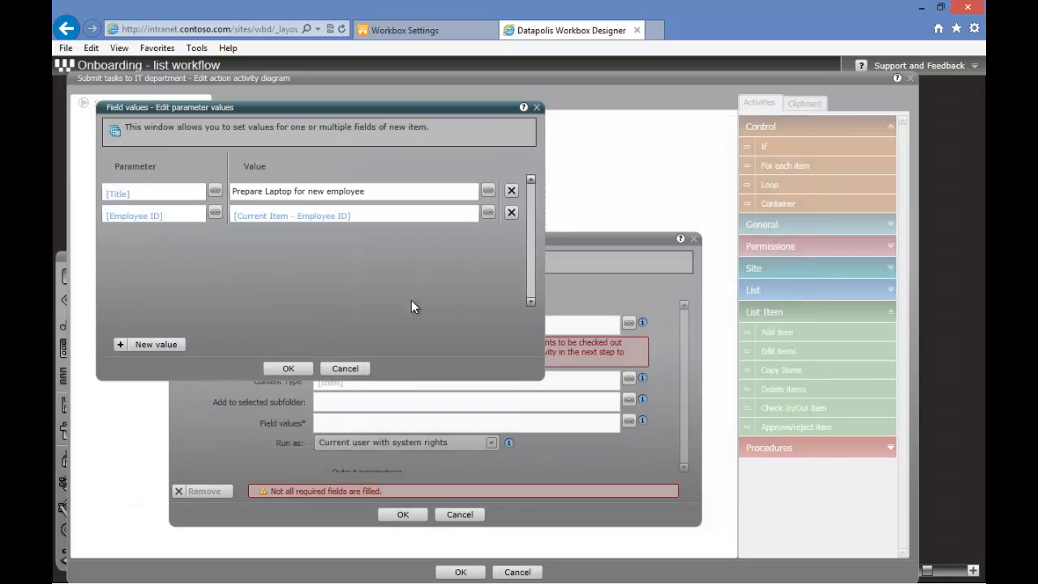
Add a Source ID field value taken from the current item's ID, then confirm the field values and the Add item activity
click(168, 345)
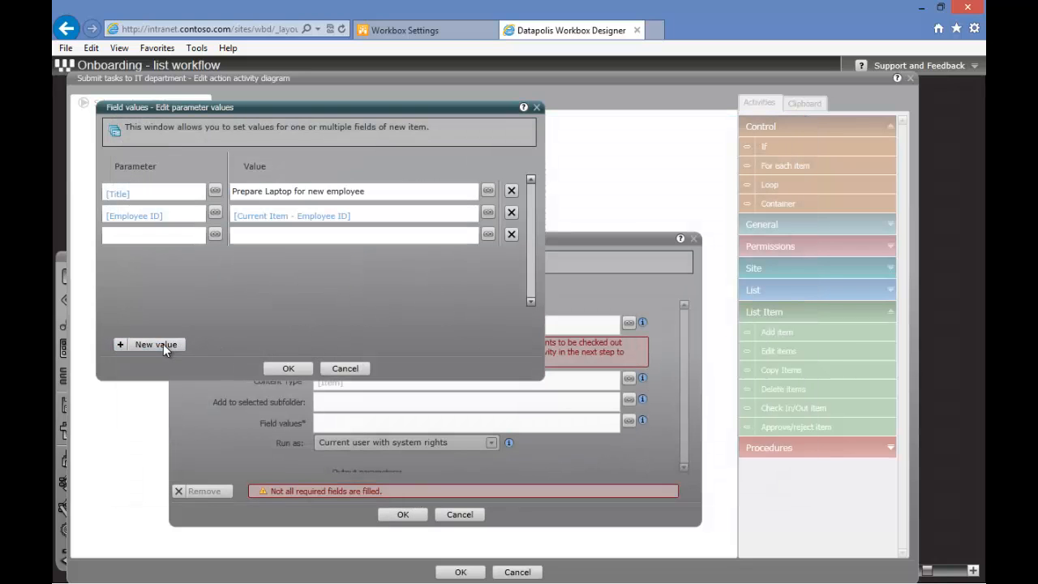
click(214, 235)
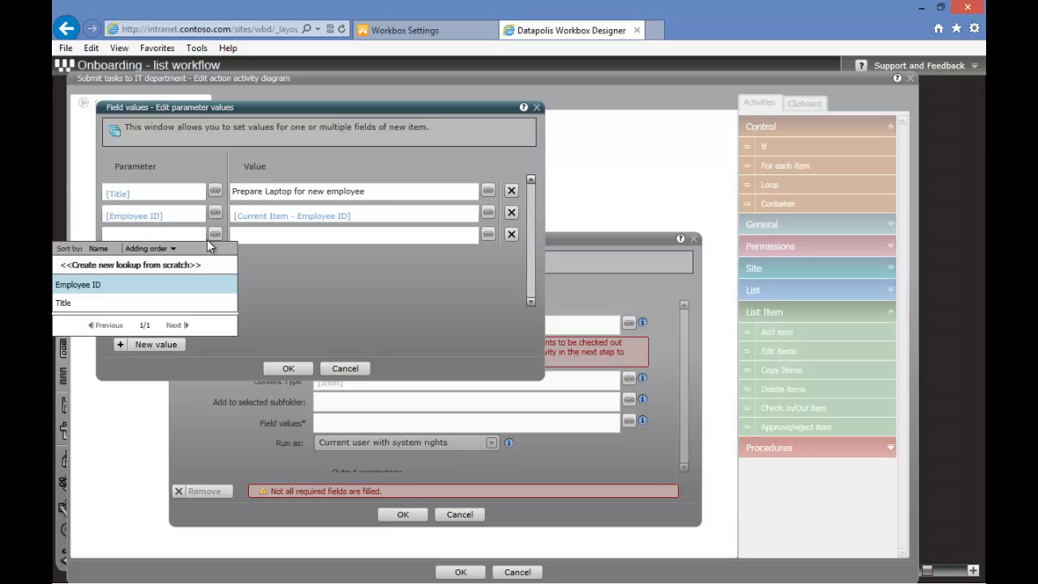
click(162, 266)
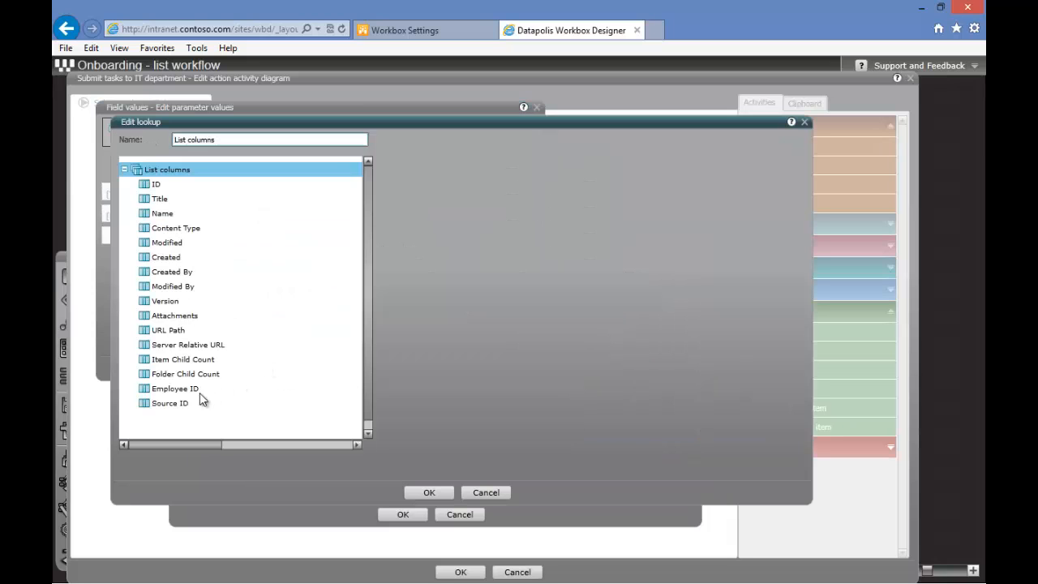
click(175, 405)
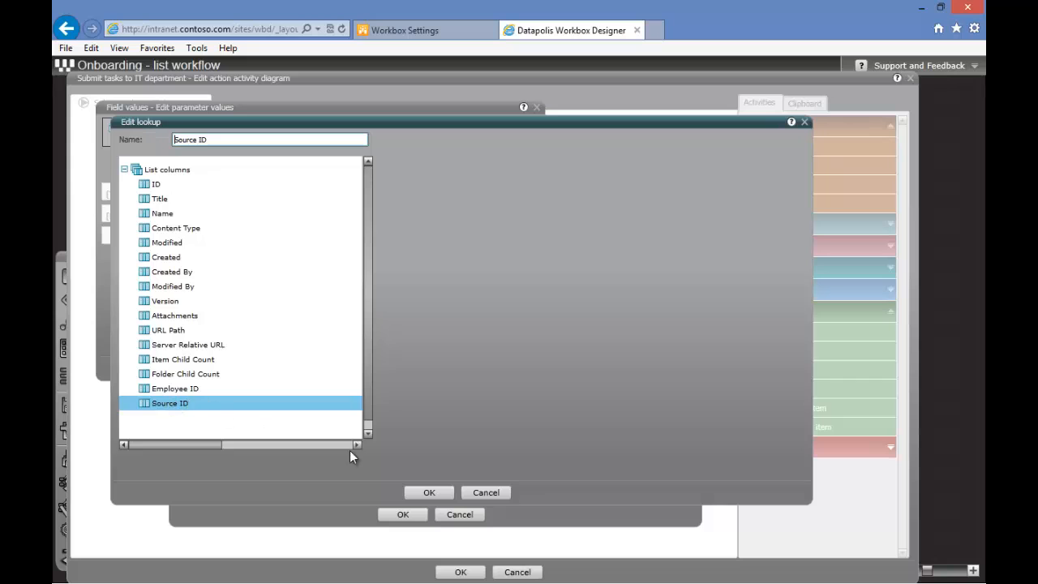
click(428, 492)
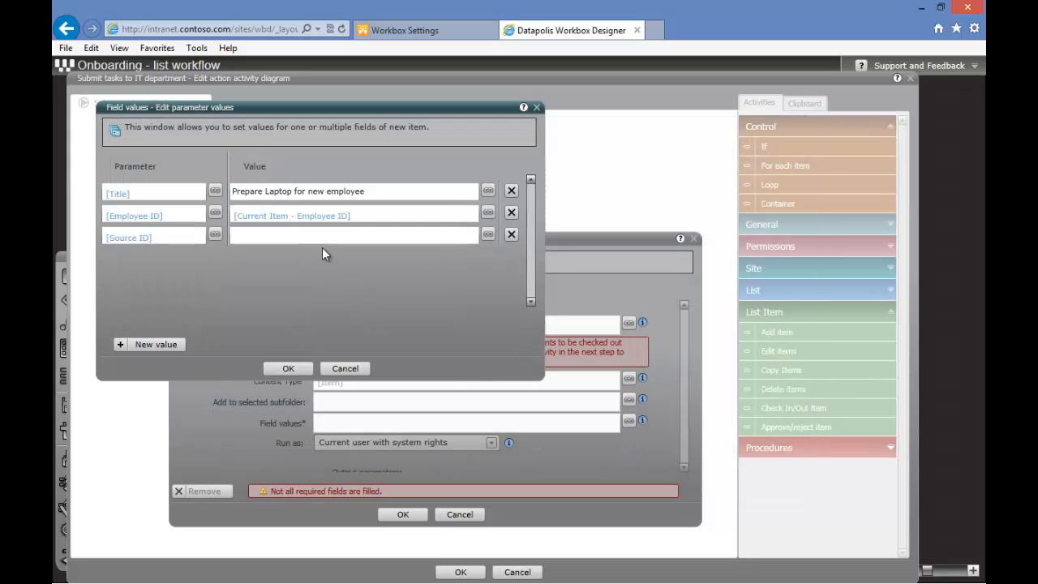
click(486, 235)
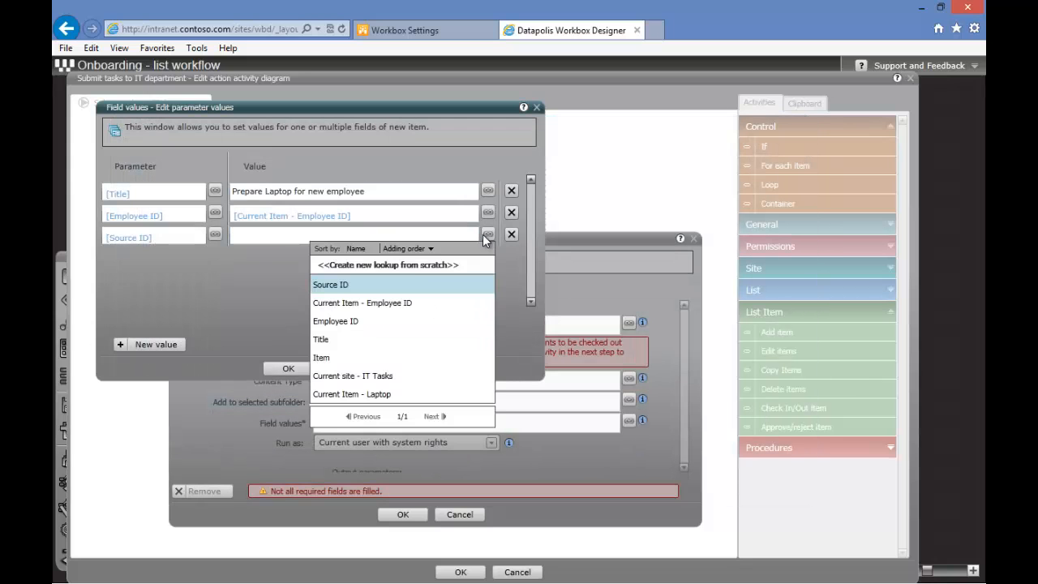
click(416, 269)
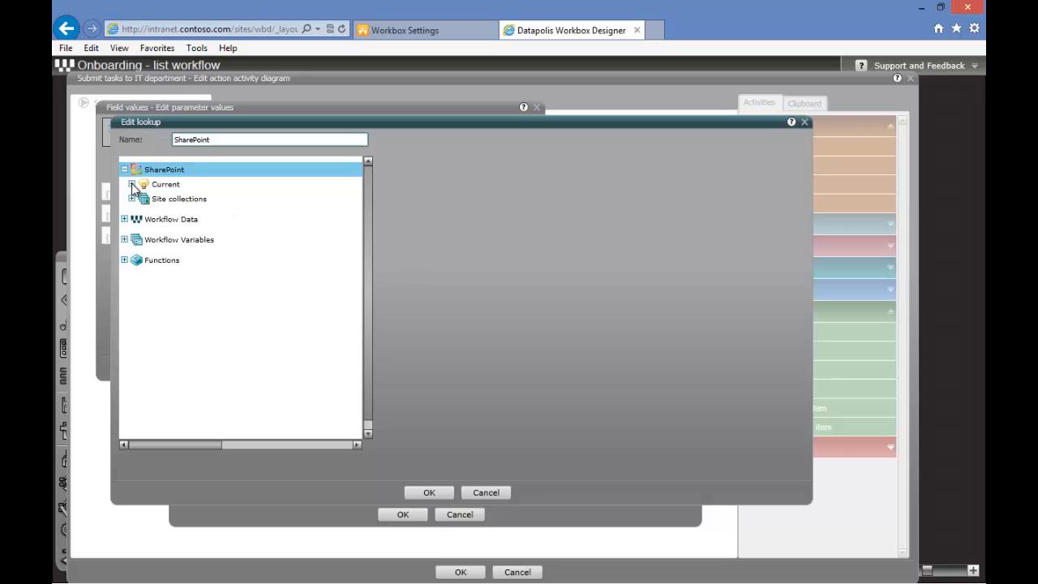
click(132, 184)
click(140, 200)
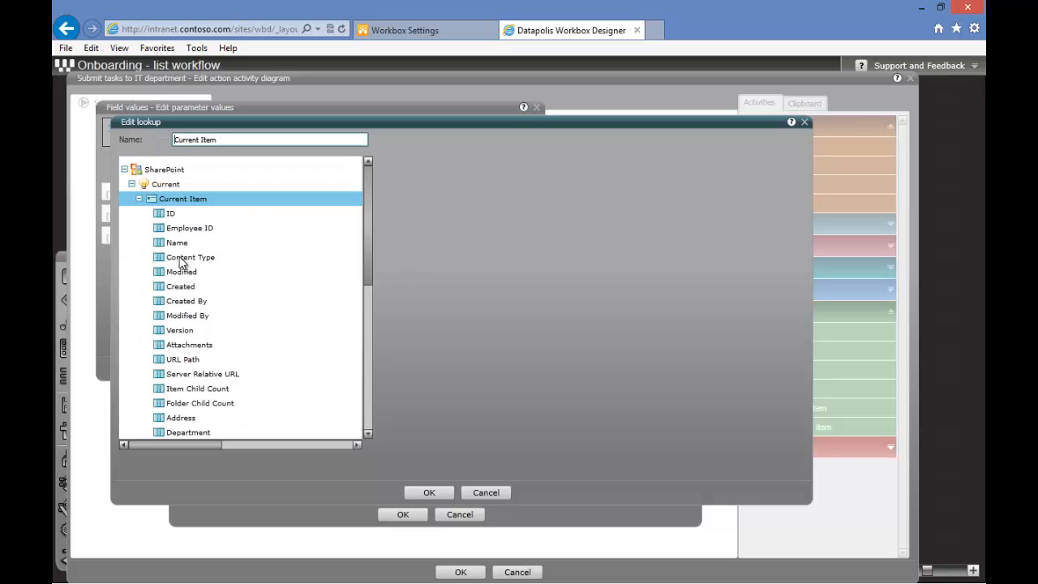
click(169, 214)
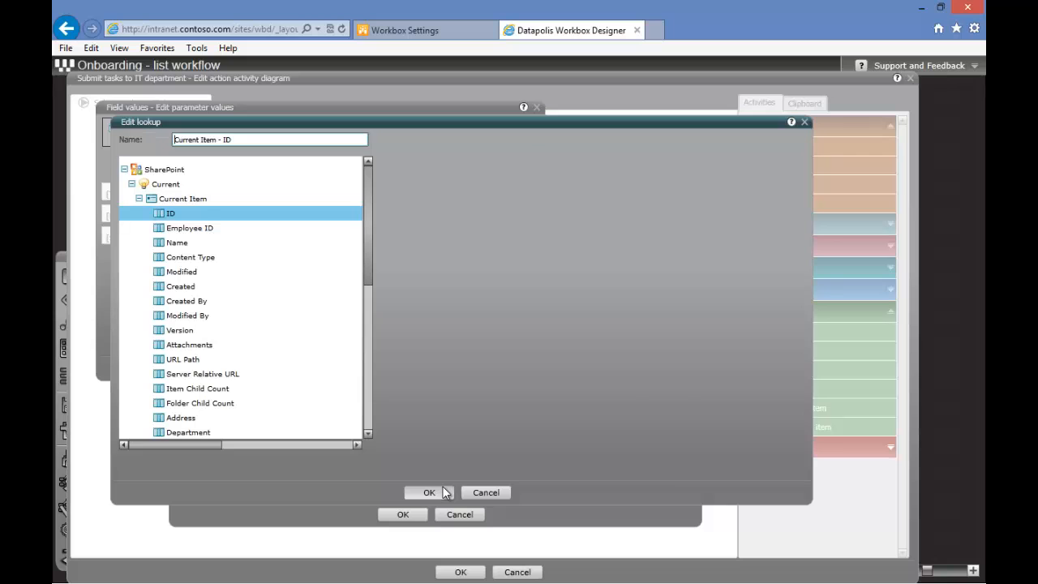
click(428, 492)
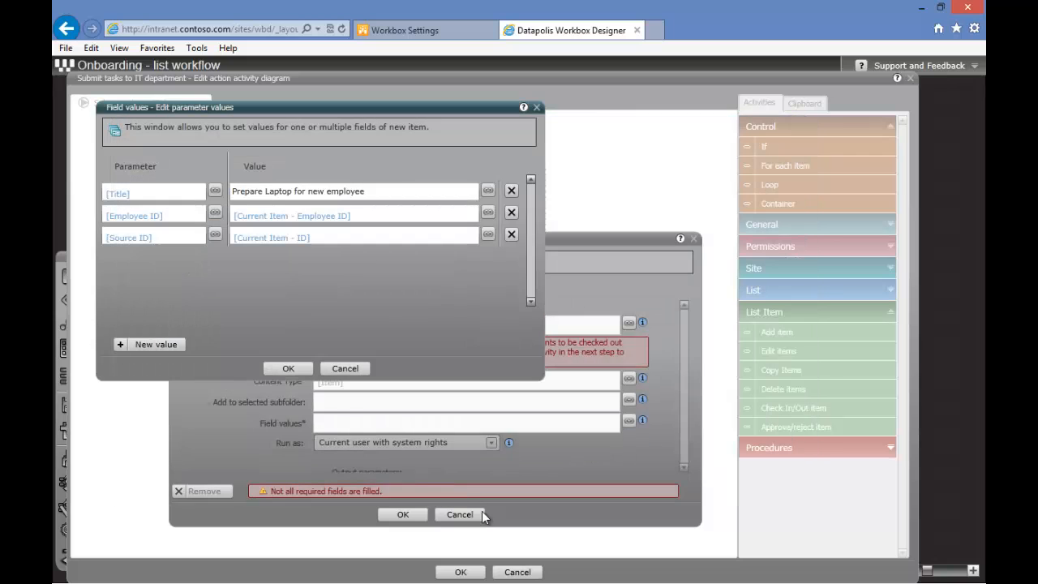
click(285, 368)
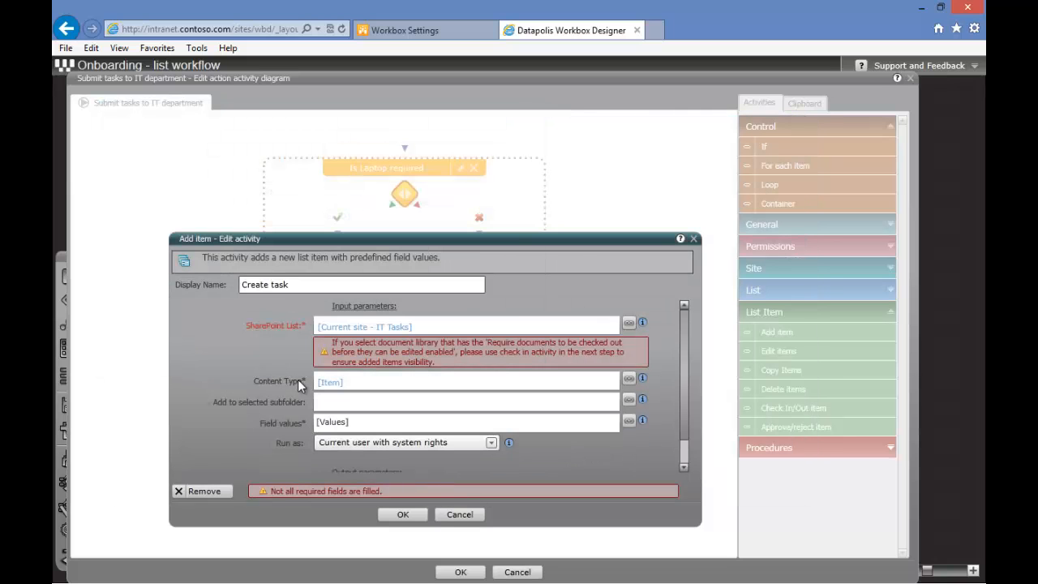
click(416, 514)
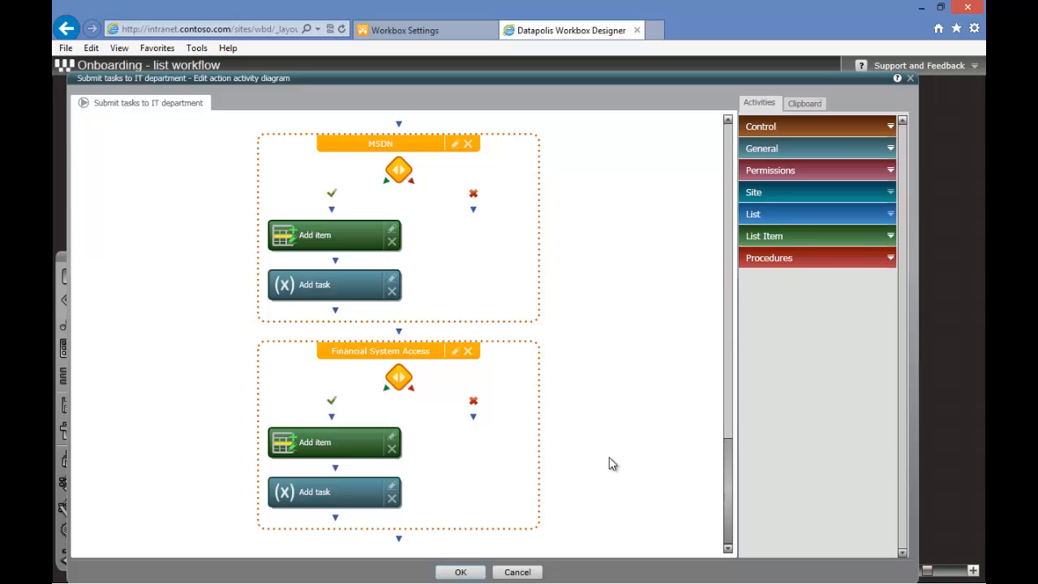
Confirm the activity diagram of the Submit tasks to IT department action
drag(727, 486, 725, 146)
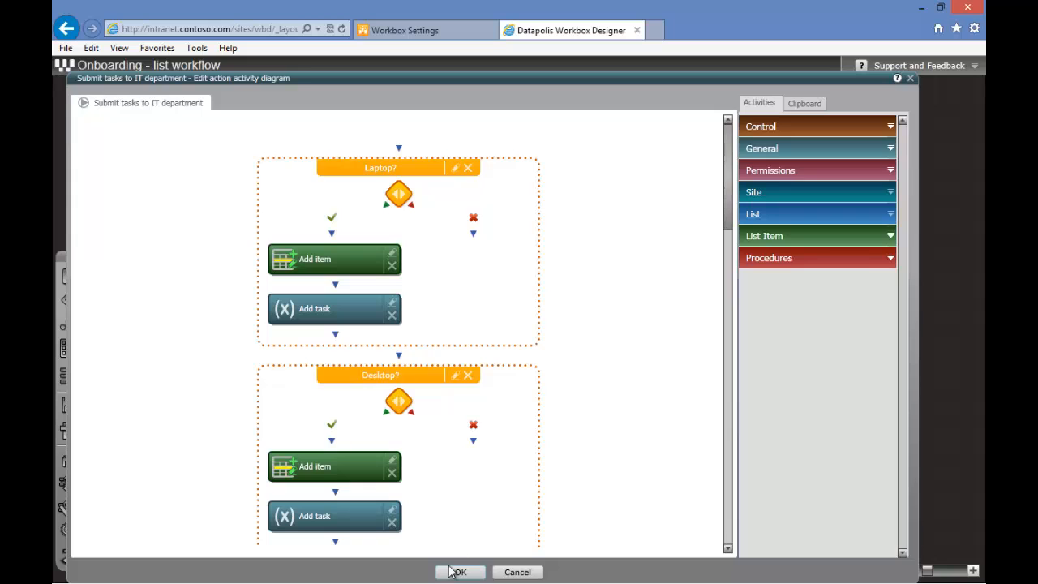
click(452, 572)
click(304, 382)
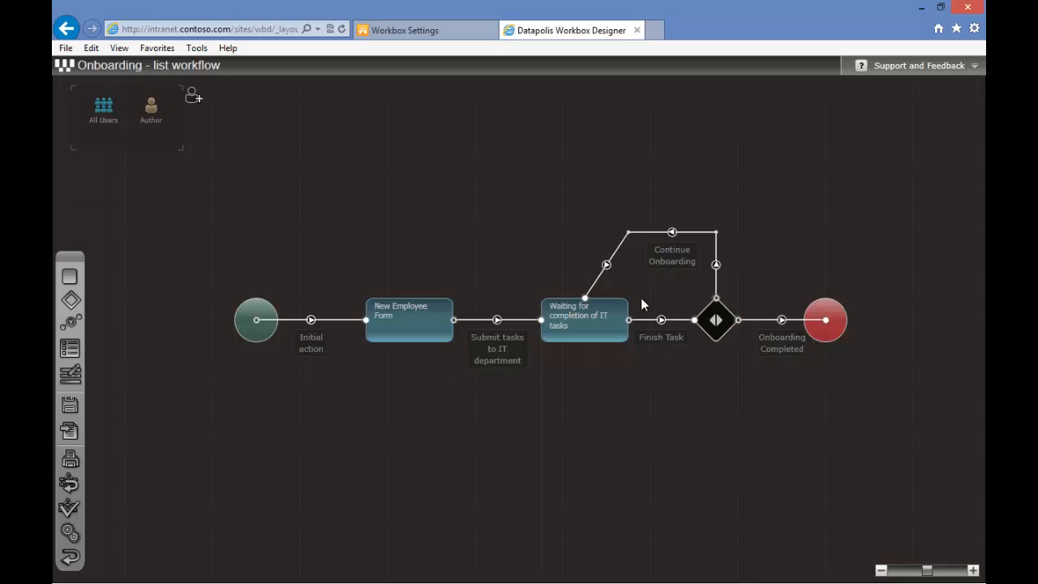
Add a condition to the decision path's Onboarding Completed action requiring Workflow Variables - tasks to equal 0, then confirm all dialogs
mouse_move(718, 321)
click(708, 349)
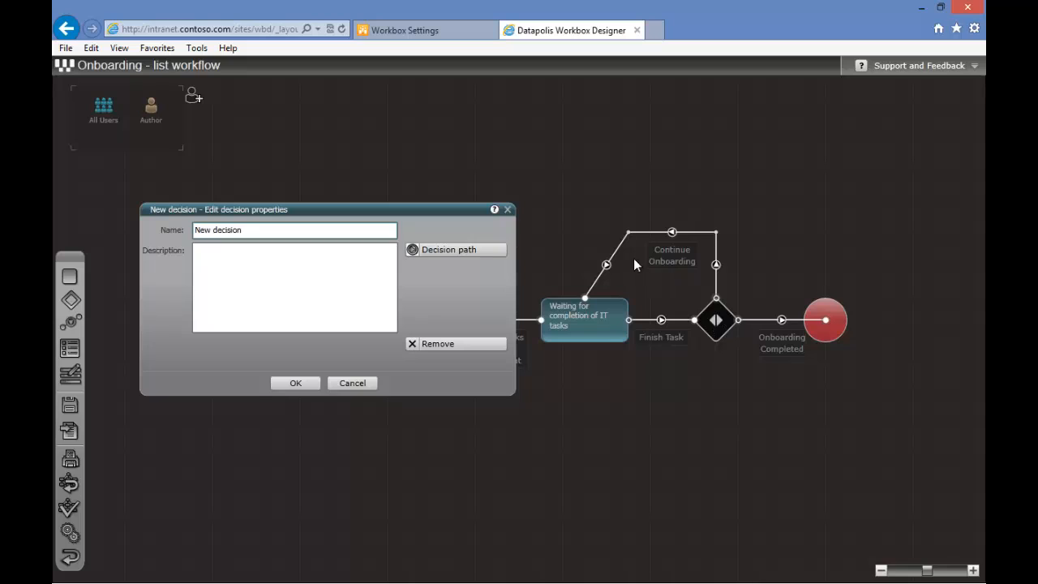
click(453, 251)
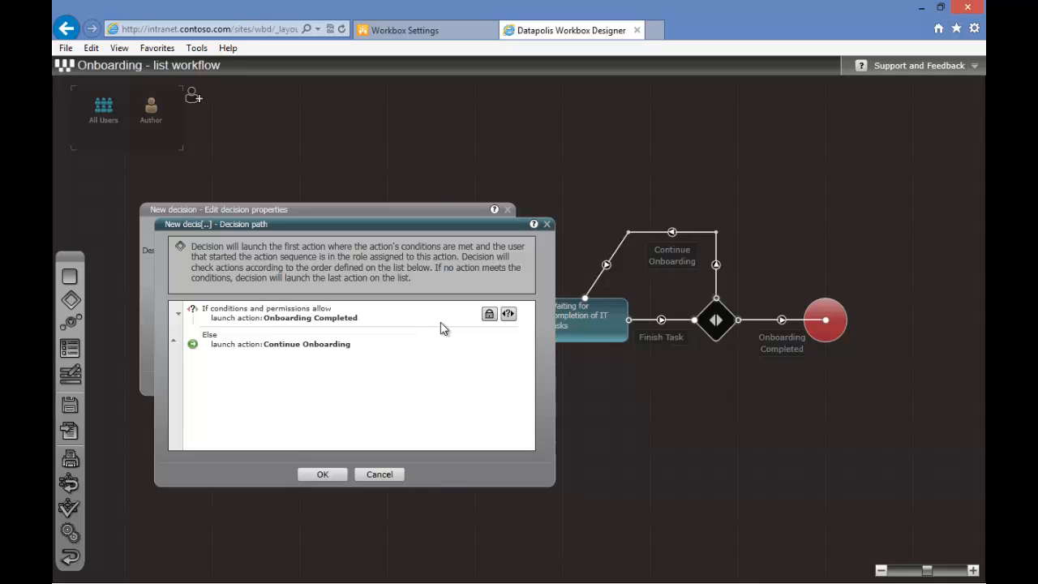
click(509, 316)
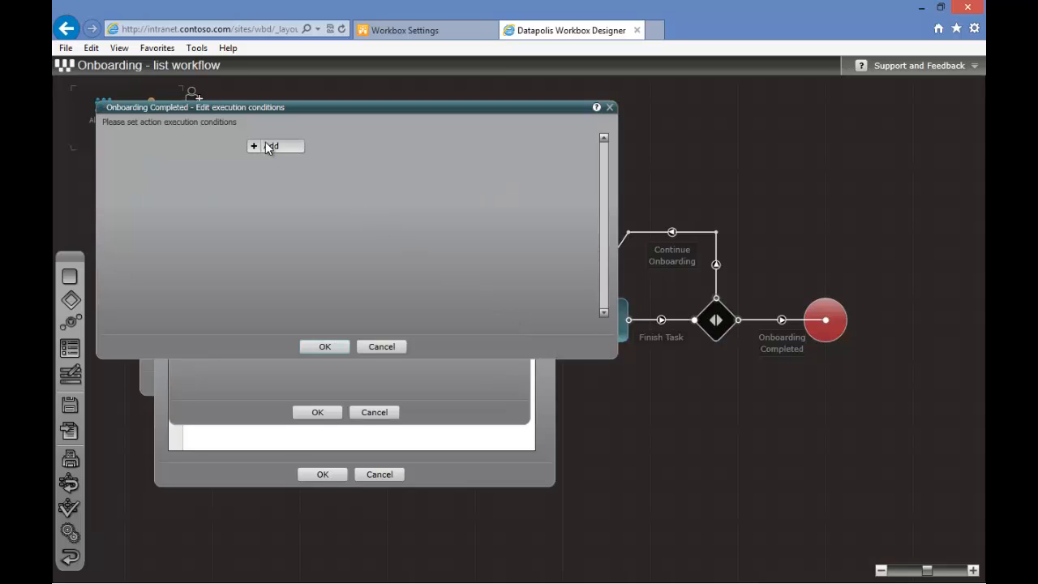
click(266, 146)
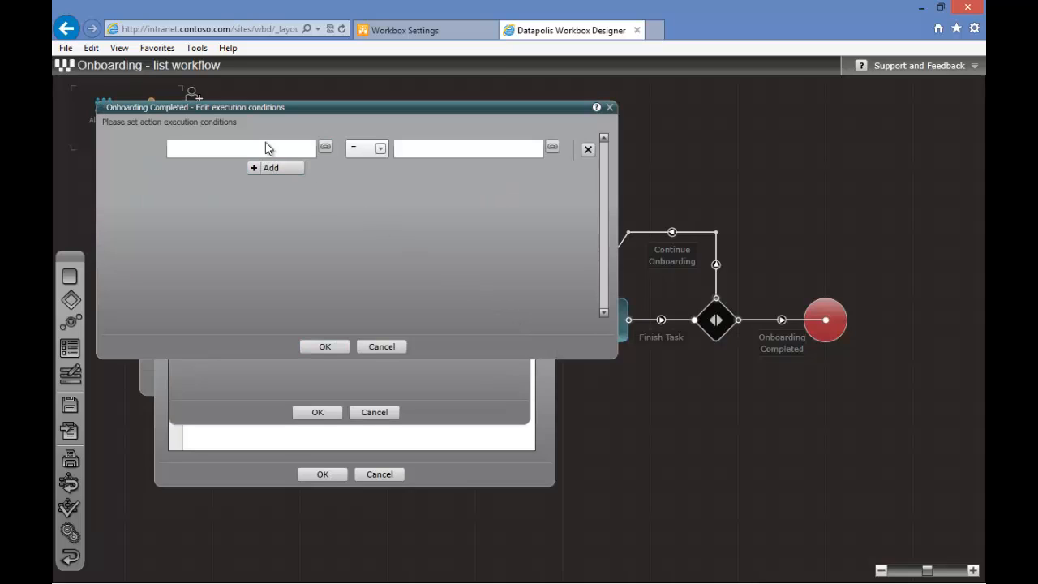
click(325, 148)
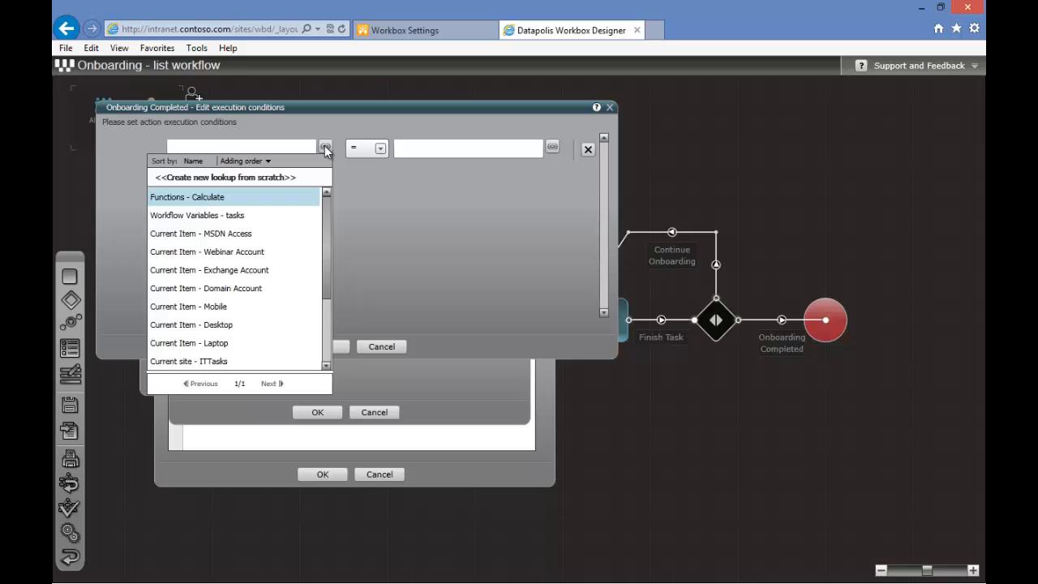
click(253, 216)
click(429, 492)
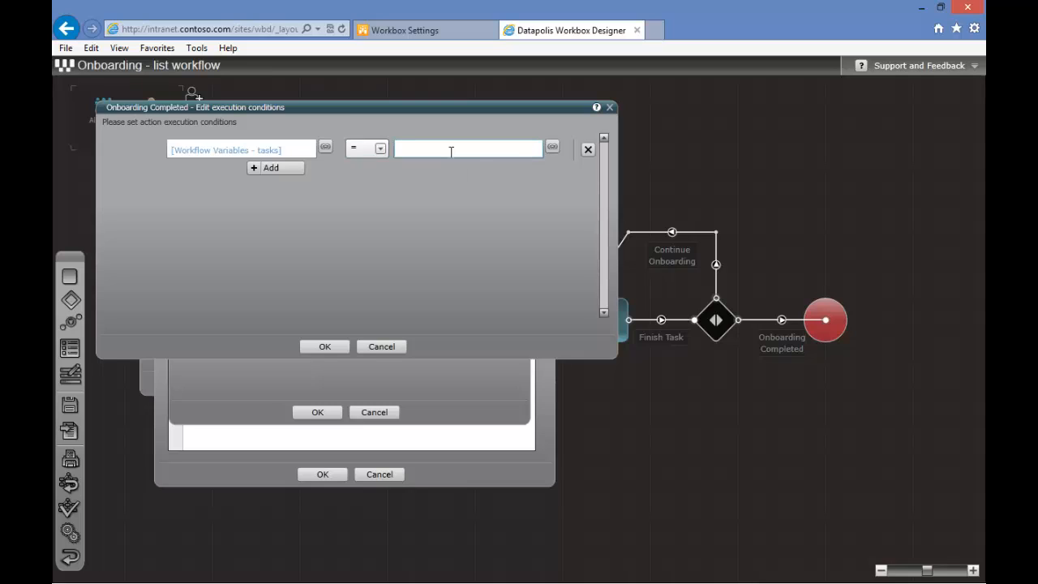
text(0)
click(324, 347)
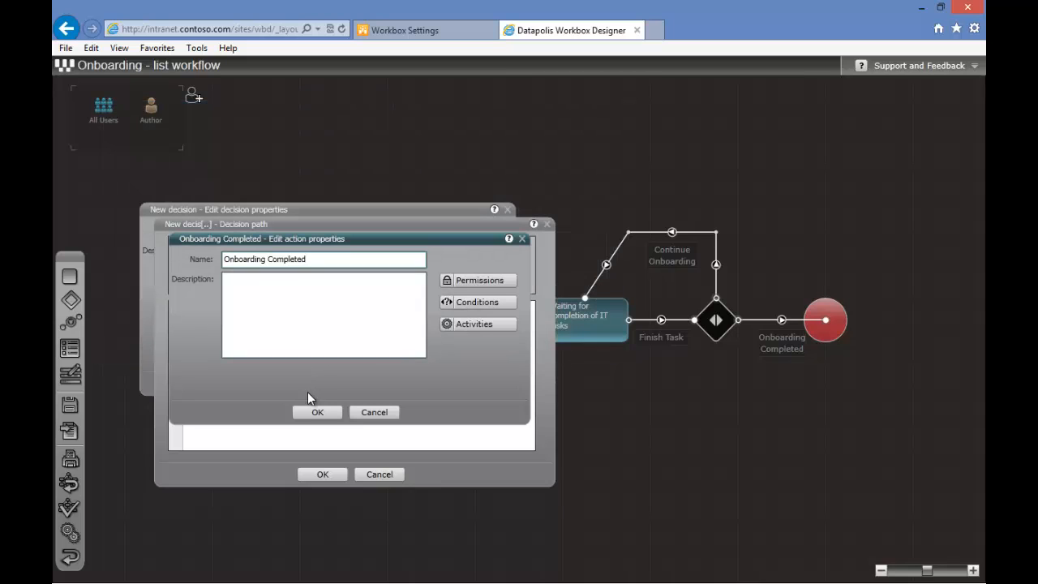
click(317, 412)
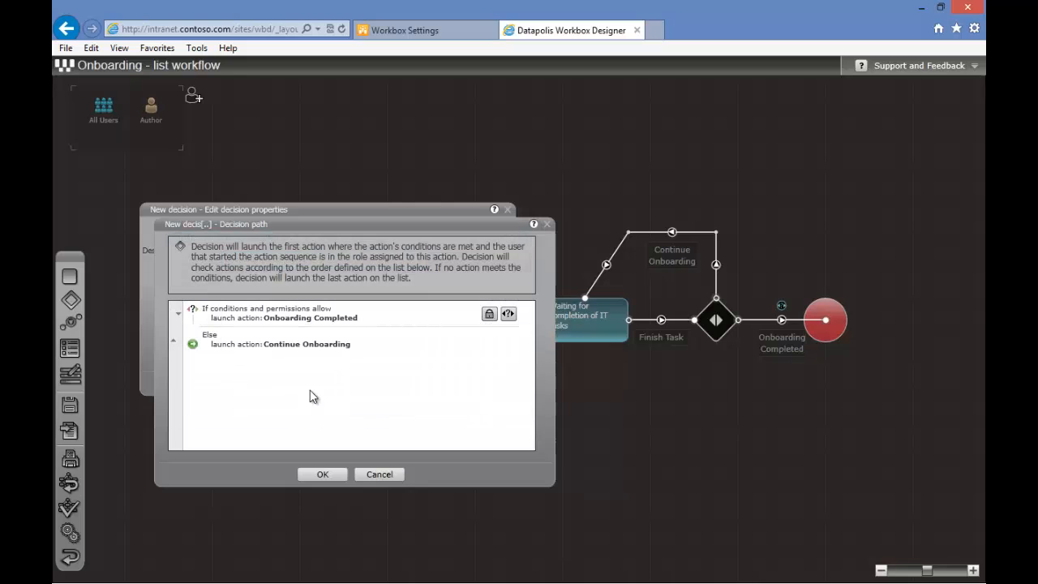
click(313, 477)
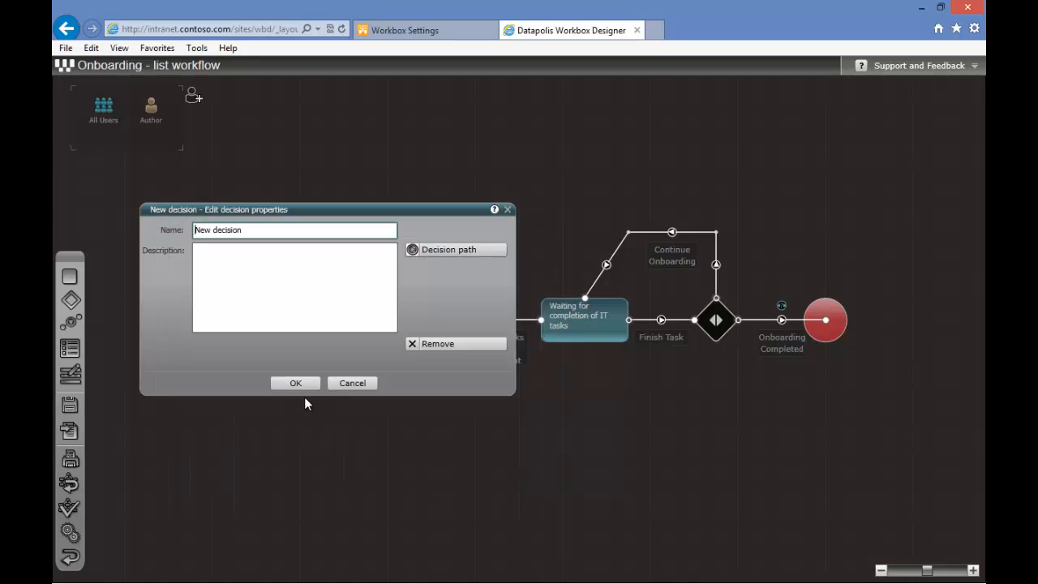
click(295, 387)
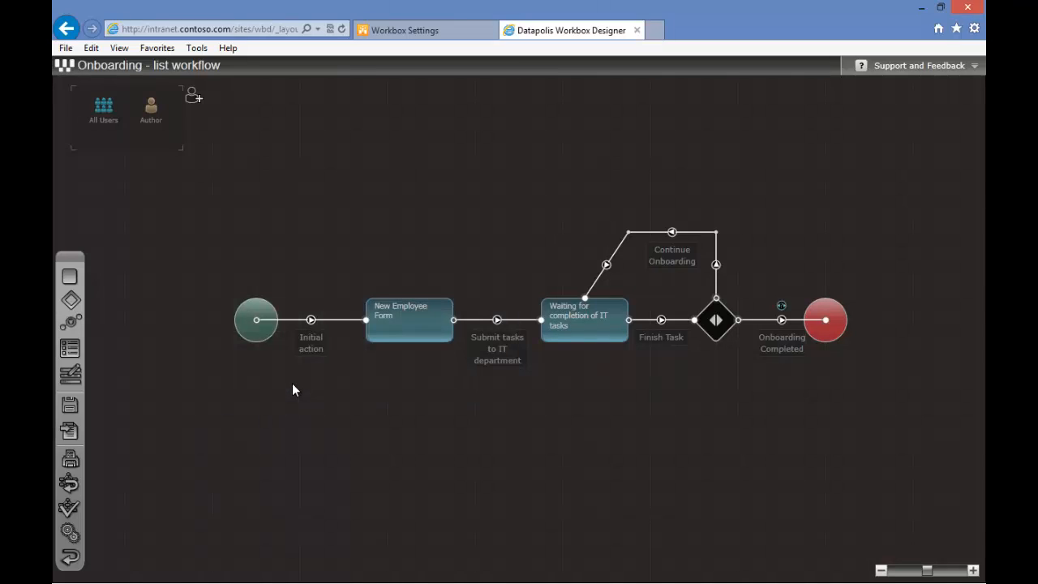
Deploy the Onboarding workflow and acknowledge the result
click(69, 433)
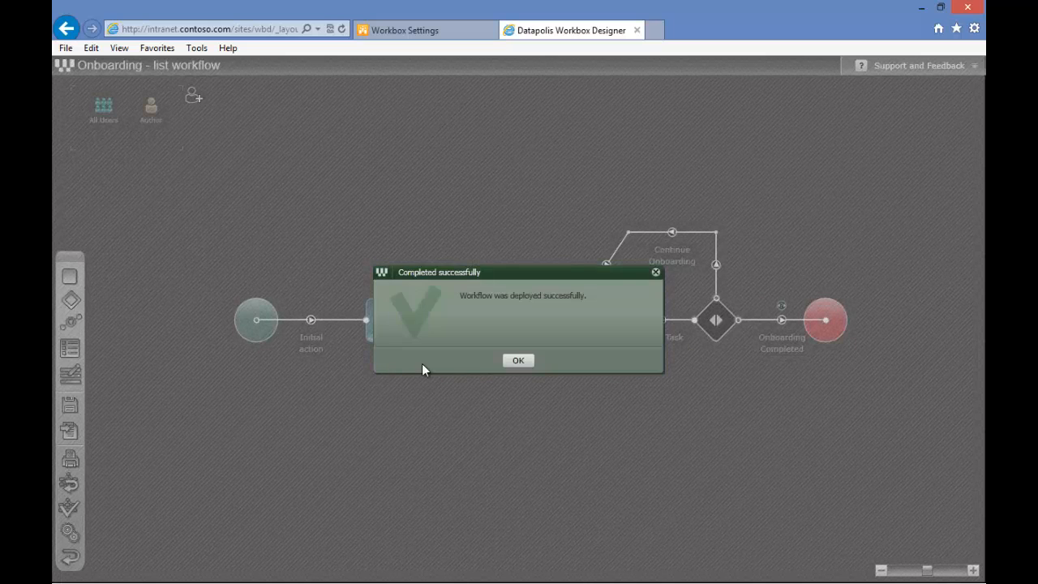
click(519, 362)
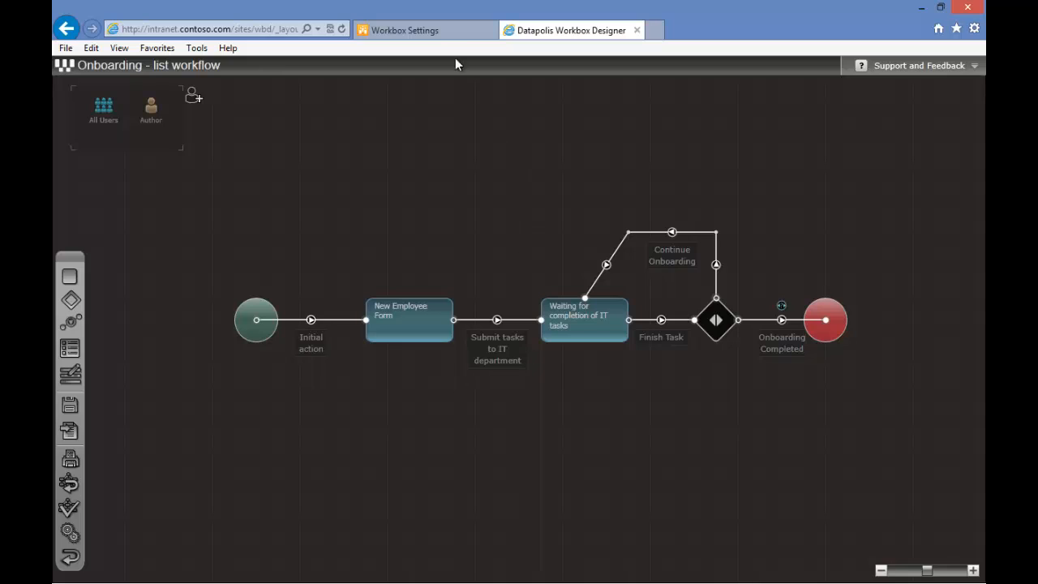
Create a new Workbox workflow named "Task Management" for the IT Tasks list and open it in the designer
click(439, 33)
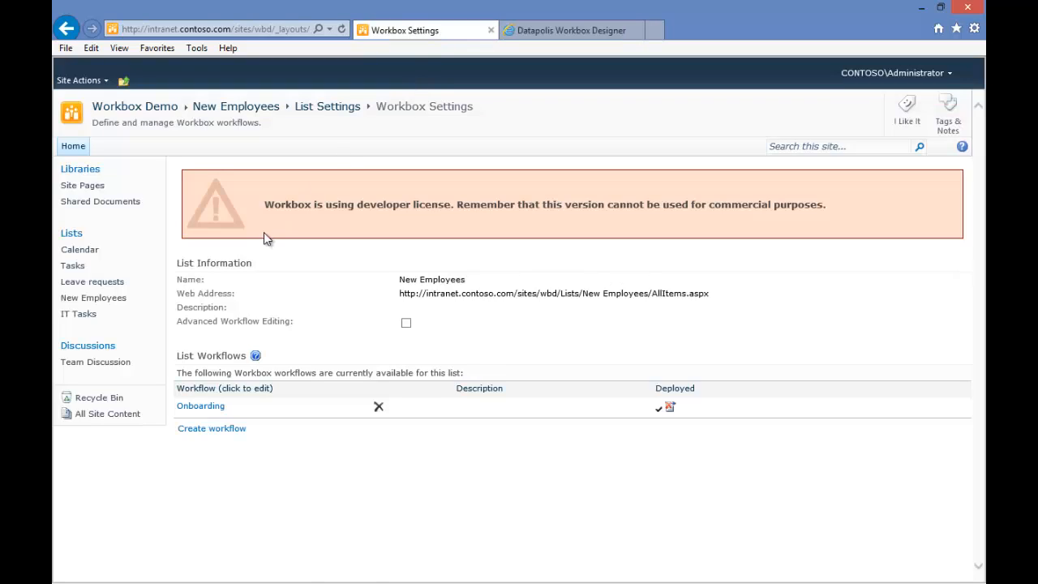
click(79, 314)
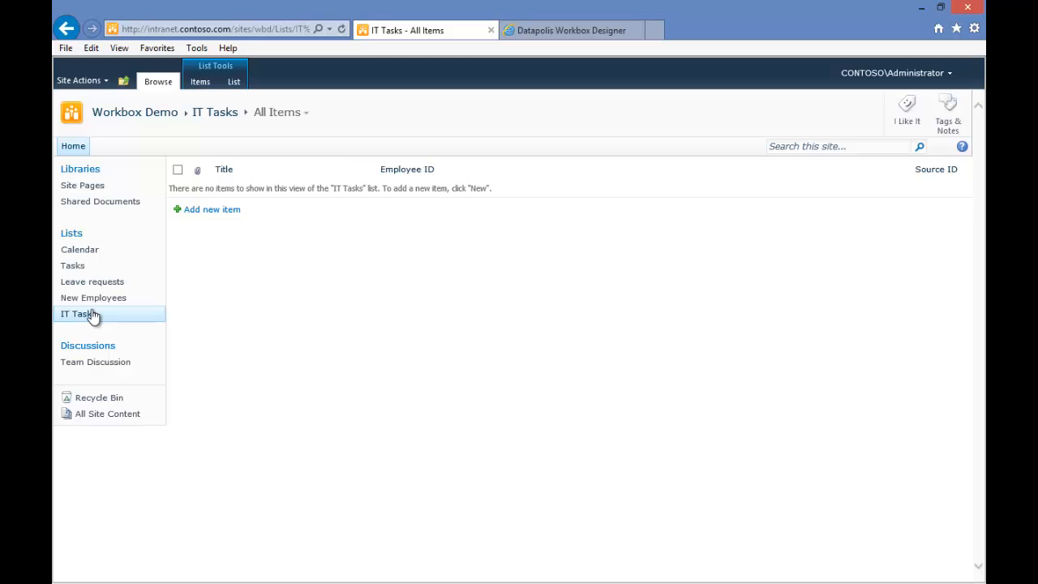
click(232, 84)
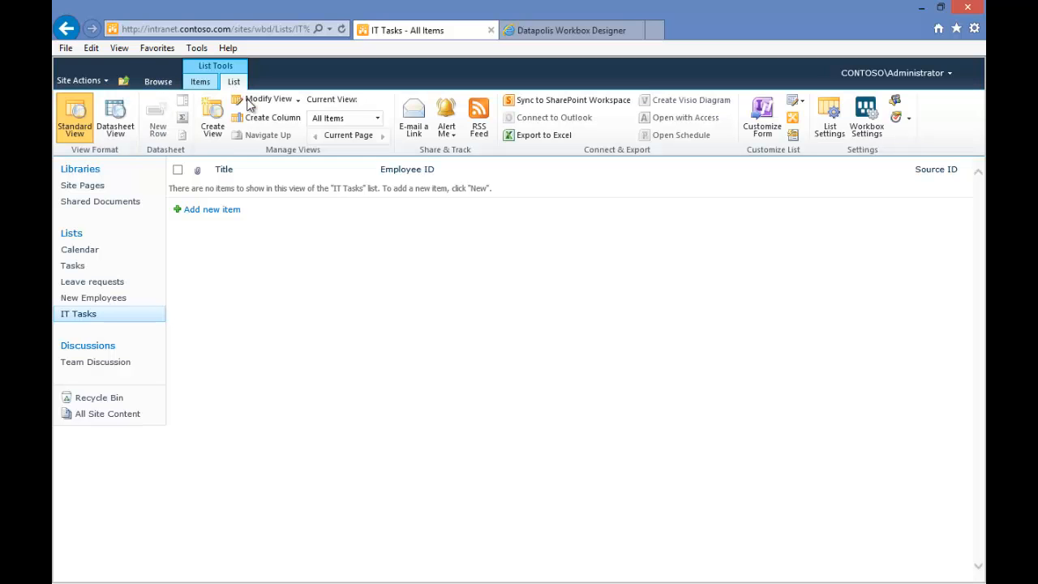
click(868, 130)
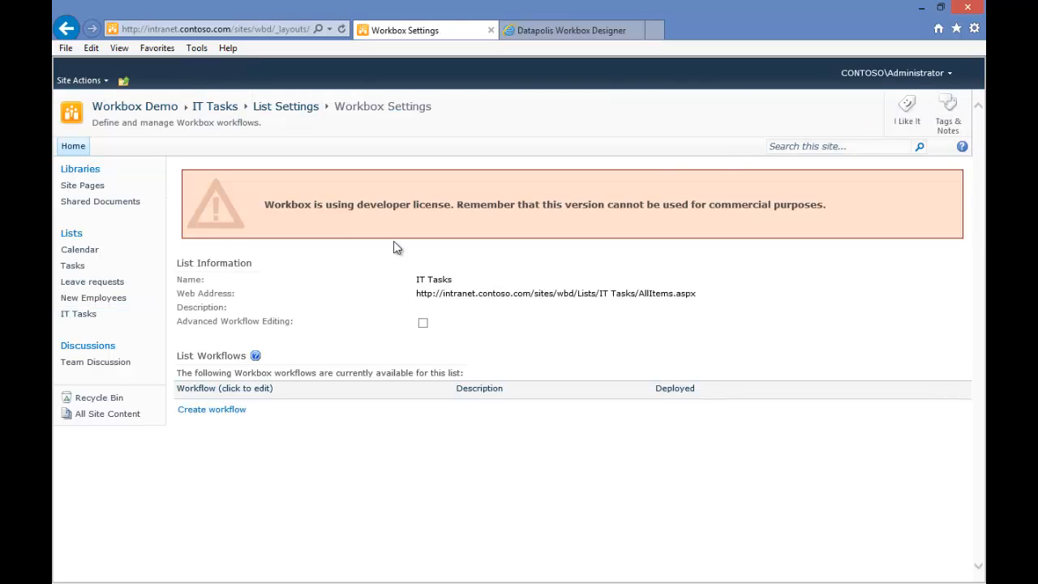
click(207, 412)
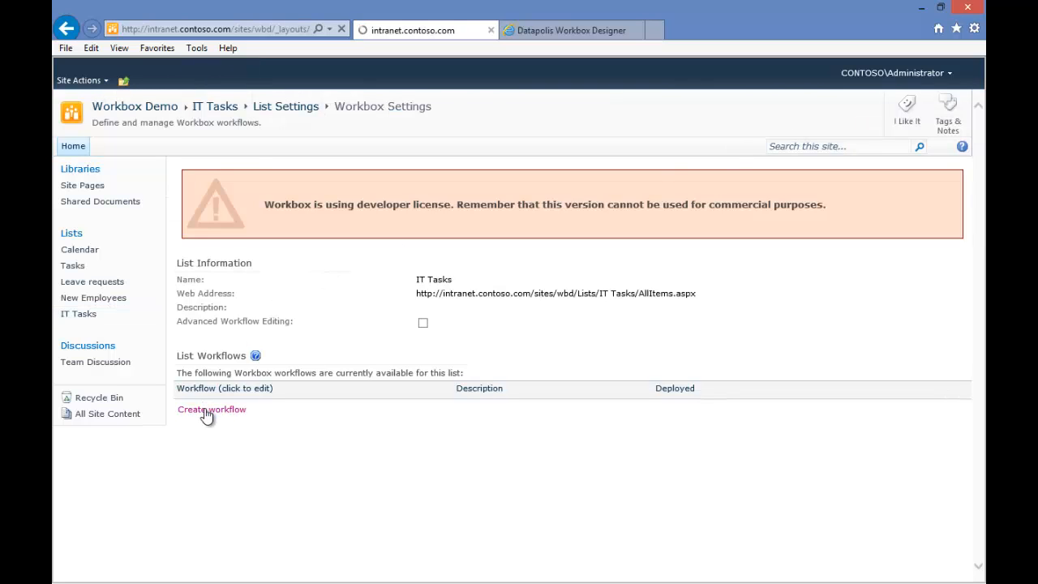
click(665, 179)
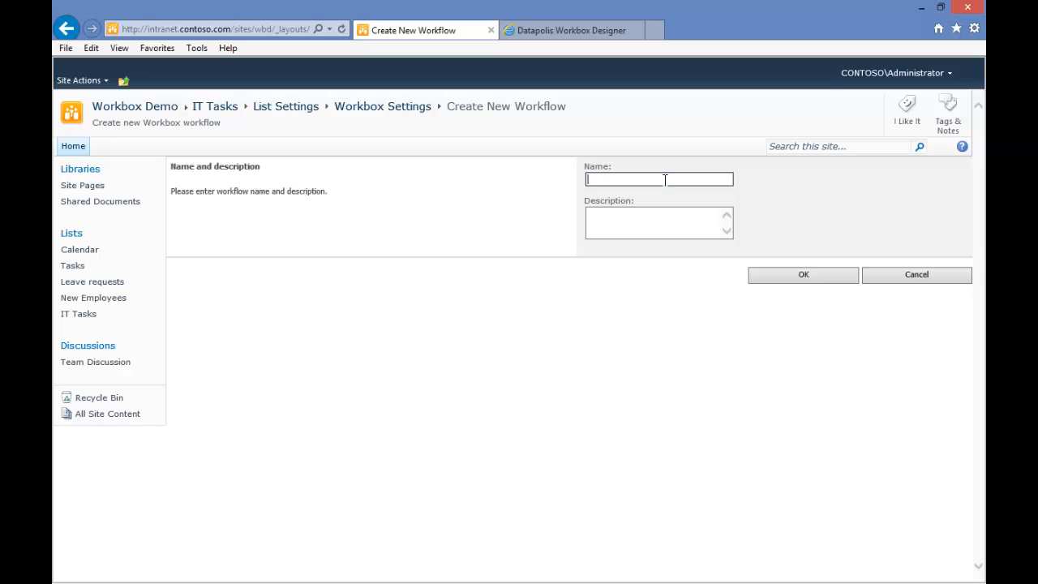
text(Task Management)
key(Tab)
click(766, 276)
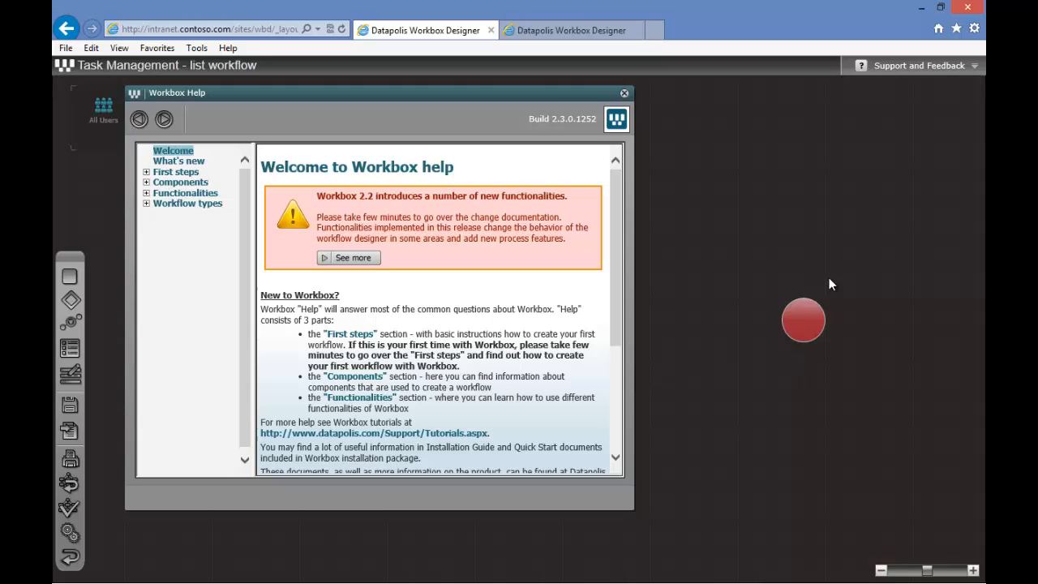
click(623, 94)
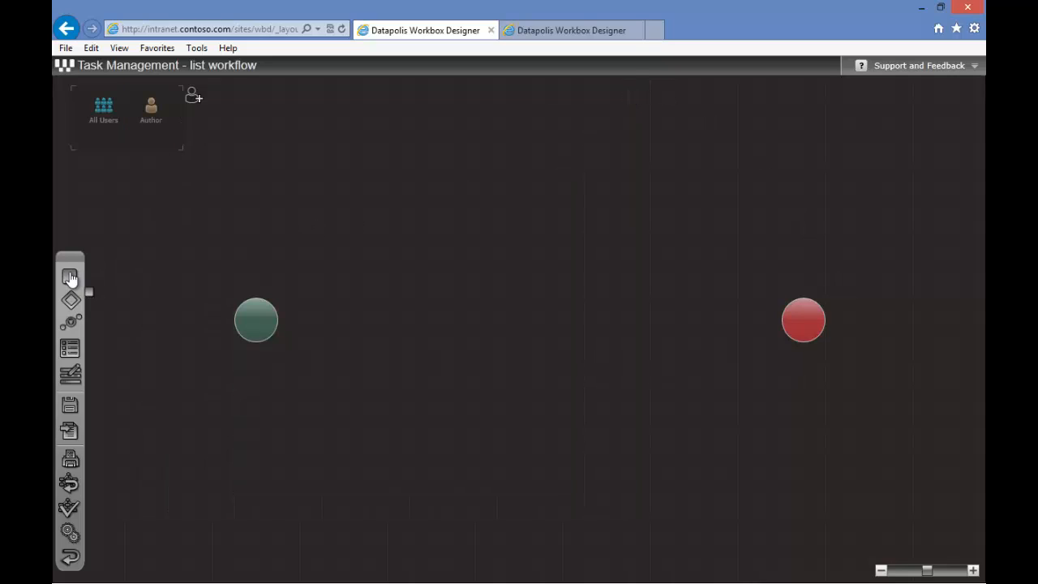
Add a new state between the start and end points and name it "Task in progress"
drag(70, 276, 504, 324)
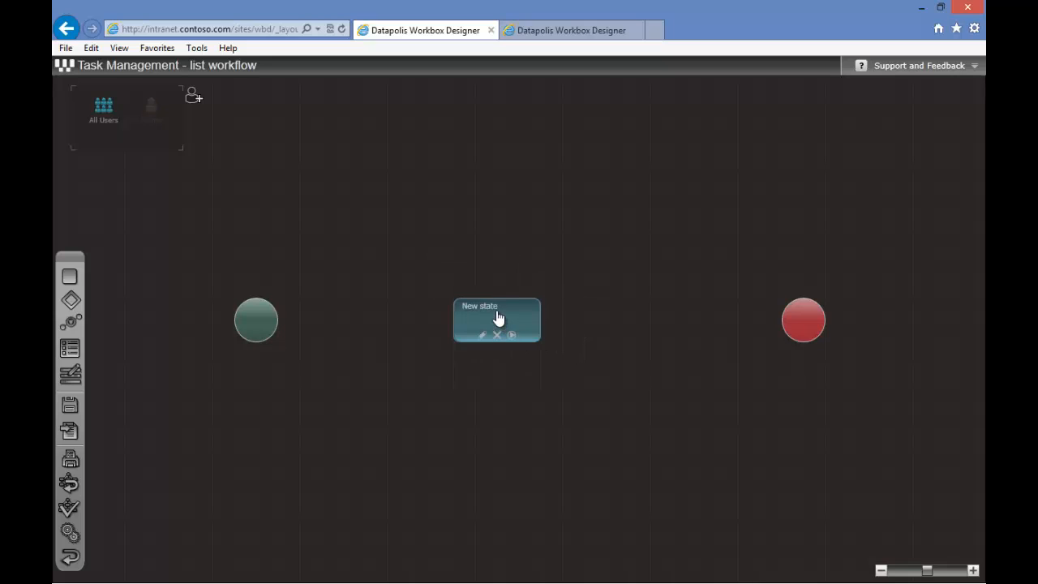
double_click(504, 327)
drag(282, 231, 174, 238)
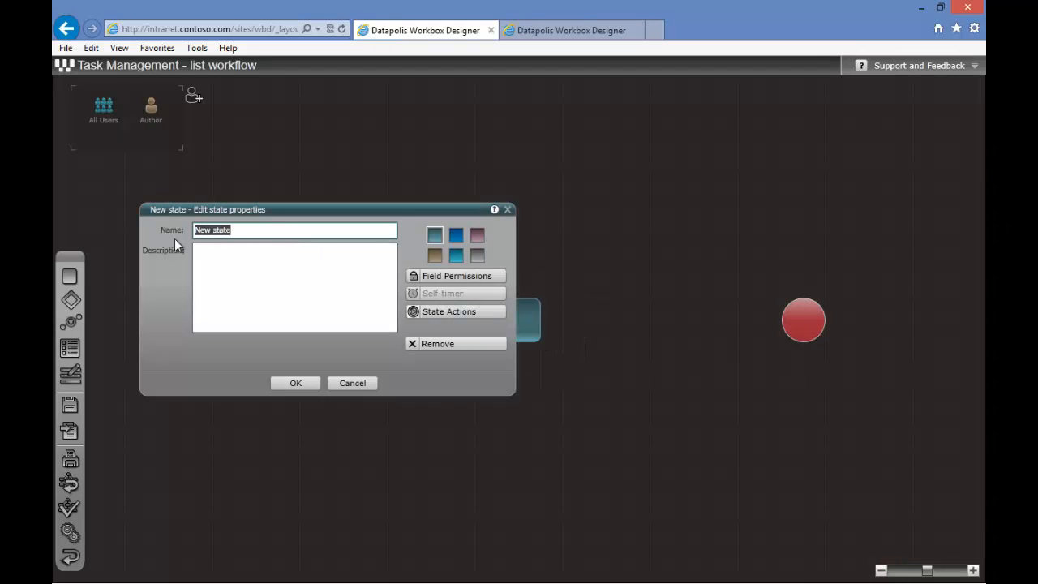
text(Task in progress)
key(Return)
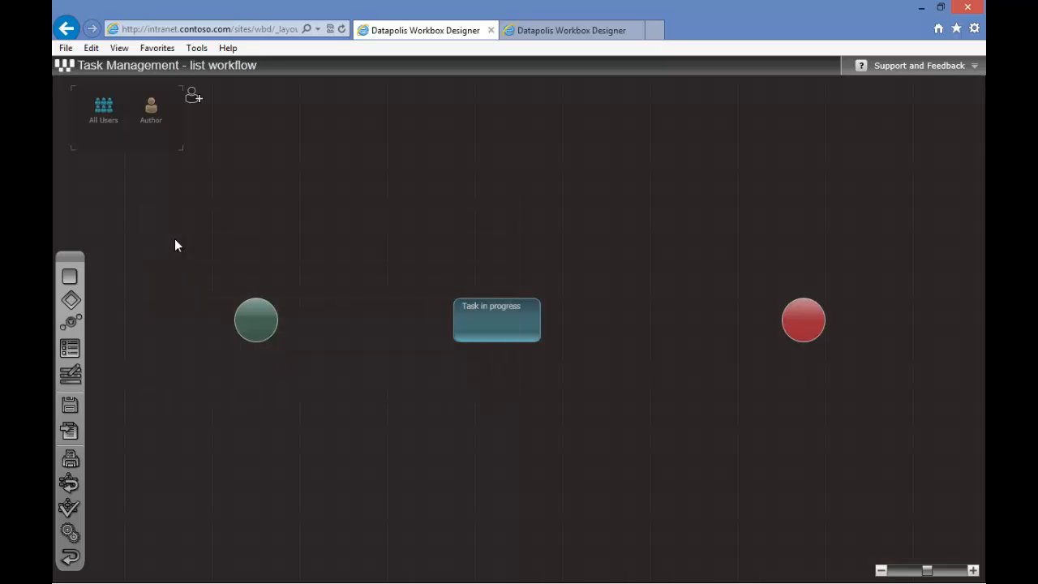
Connect the start point to the Task in progress state and the state to the end point
mouse_move(260, 317)
drag(259, 317, 463, 325)
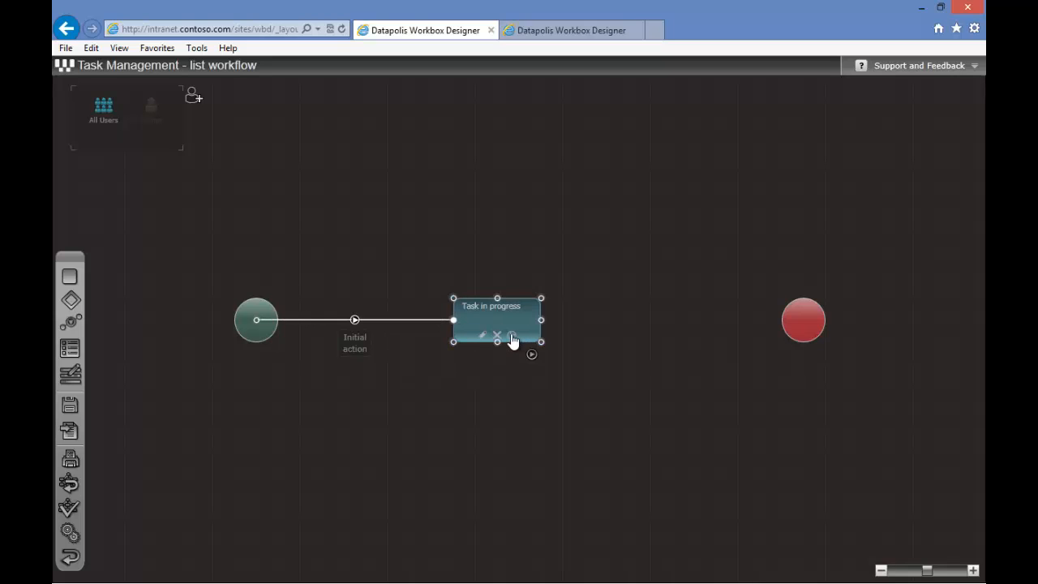
drag(542, 330, 805, 325)
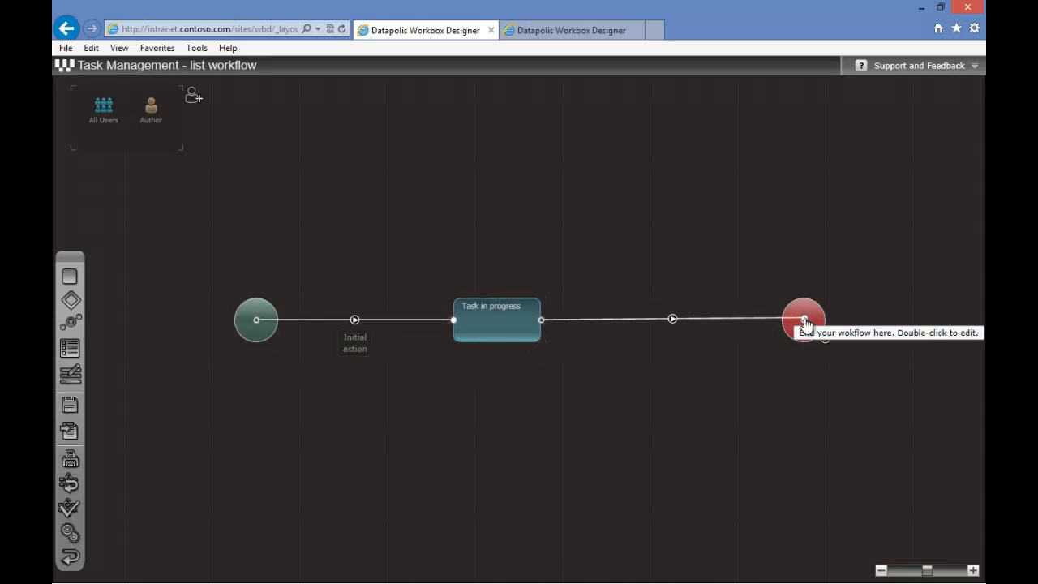
drag(519, 317, 542, 316)
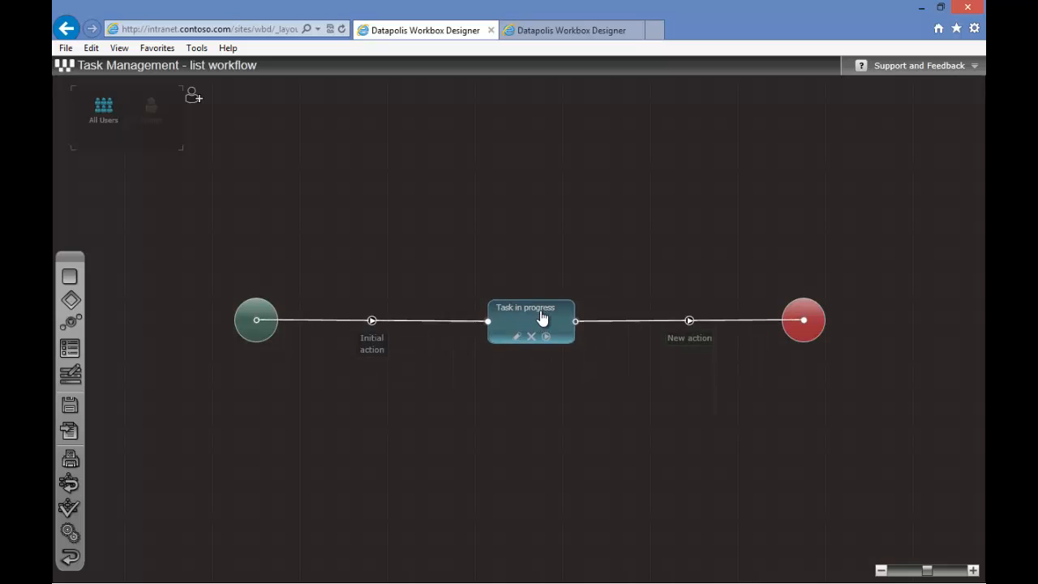
Rename the transition from Task in progress to the end point as "Finish task"
double_click(693, 339)
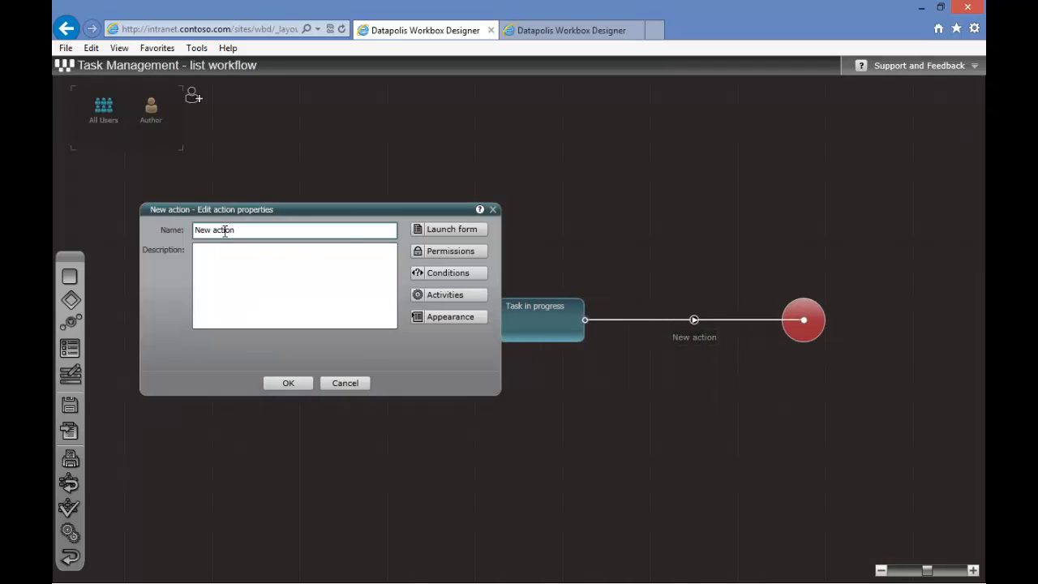
drag(236, 230, 195, 231)
text(Finish task)
key(Return)
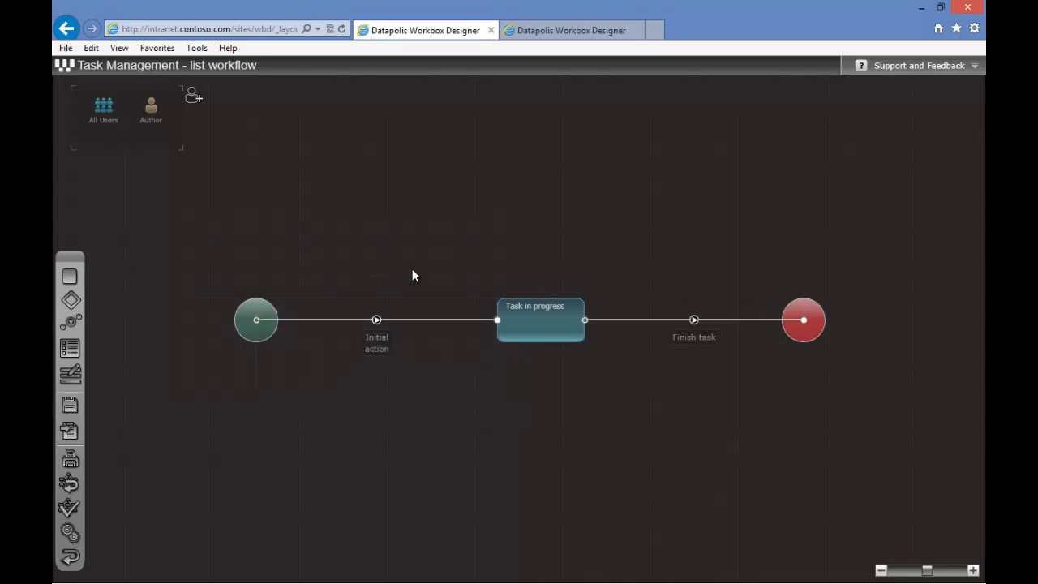
Add a Launch workflow action activity to the Finish task action's diagram and open its settings
double_click(691, 338)
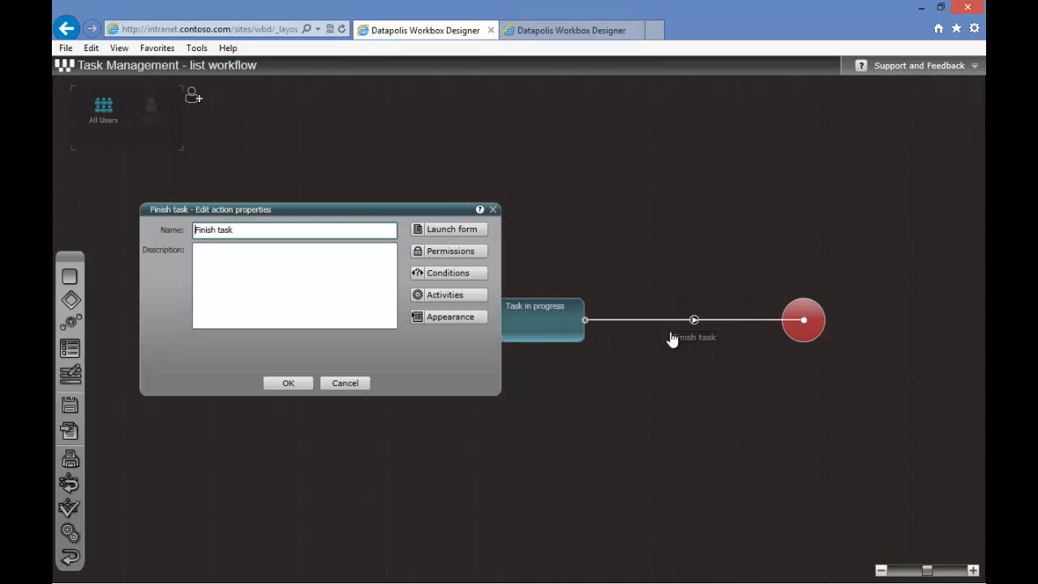
click(456, 295)
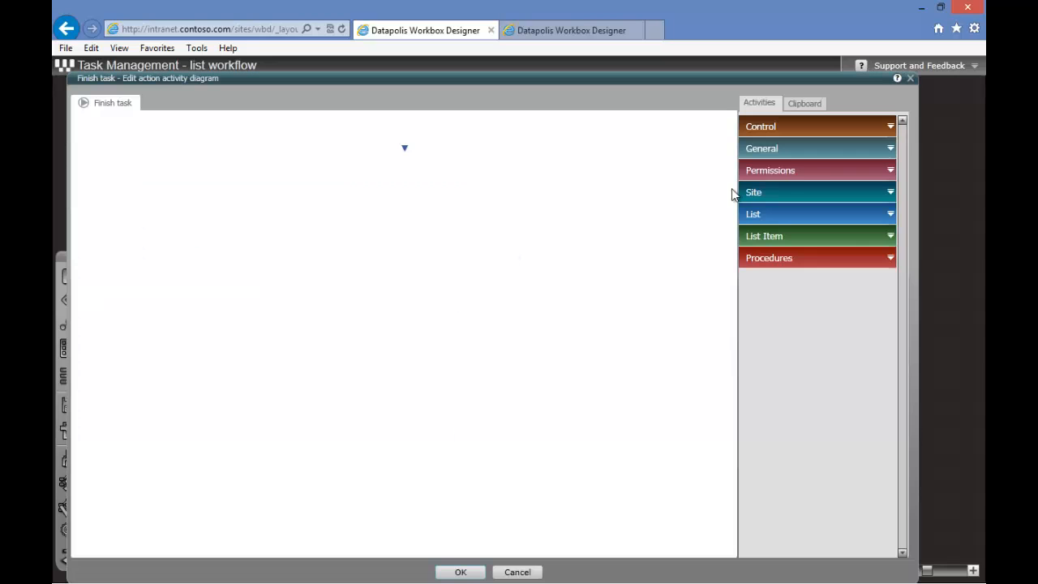
click(818, 143)
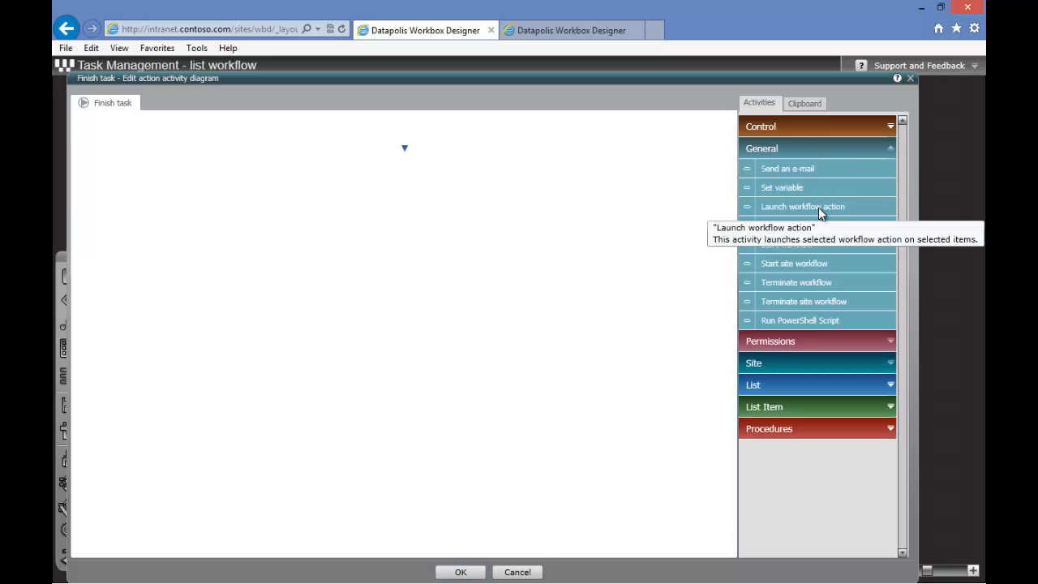
drag(818, 207, 402, 136)
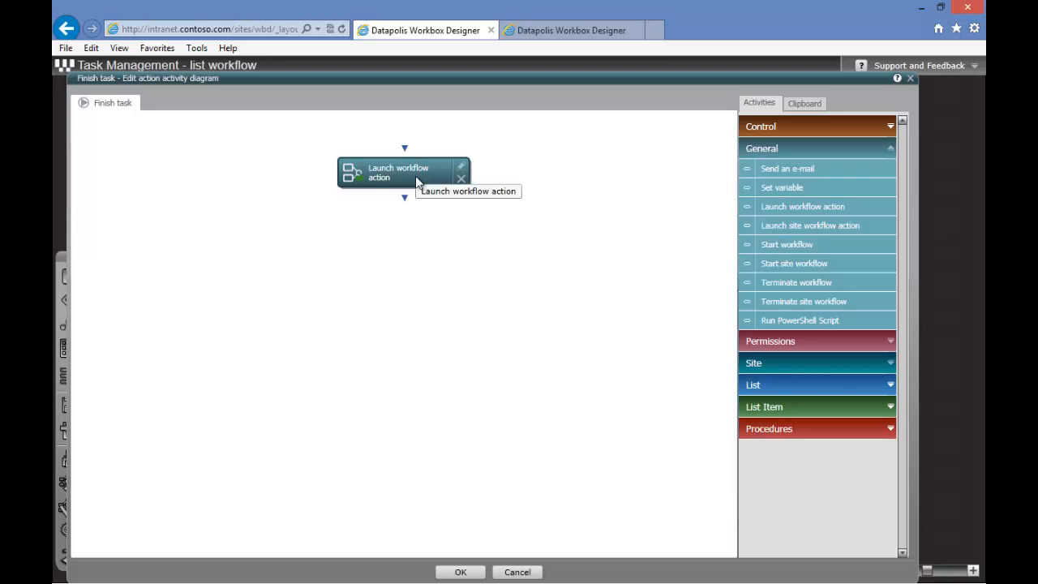
double_click(416, 175)
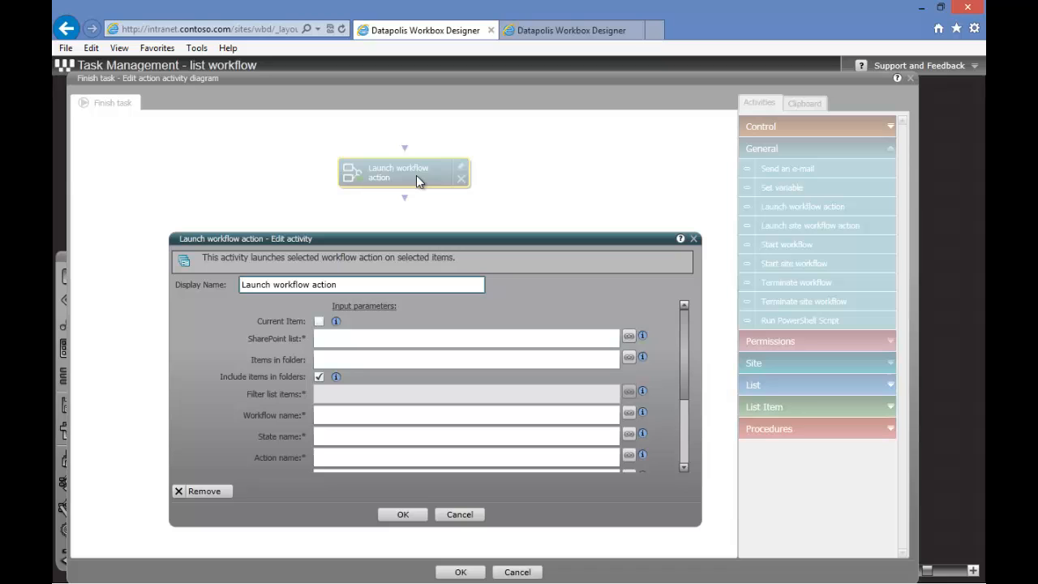
Switch to the Onboarding workflow designer to review its states and actions, then return
click(557, 33)
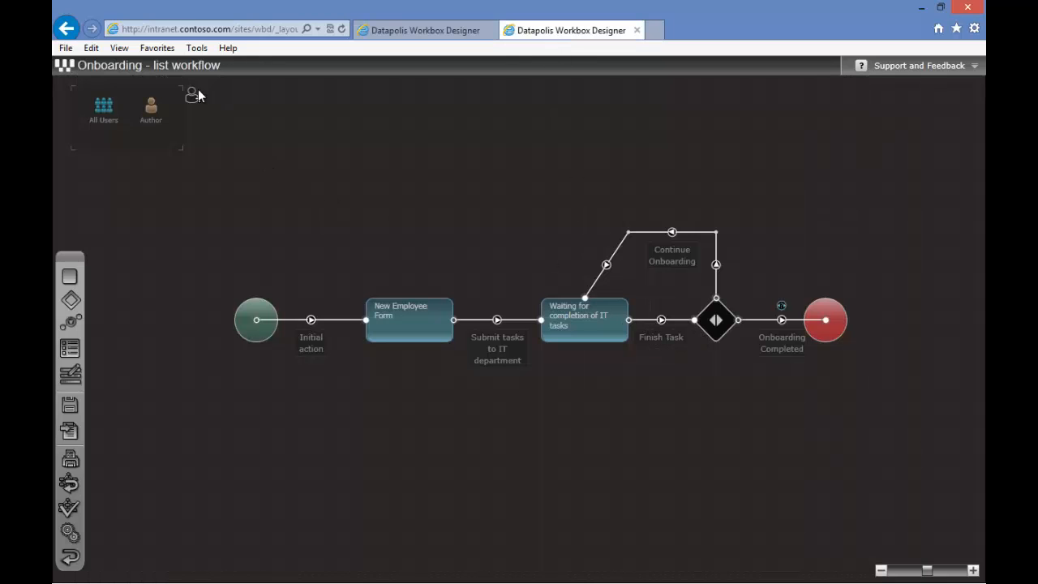
click(421, 32)
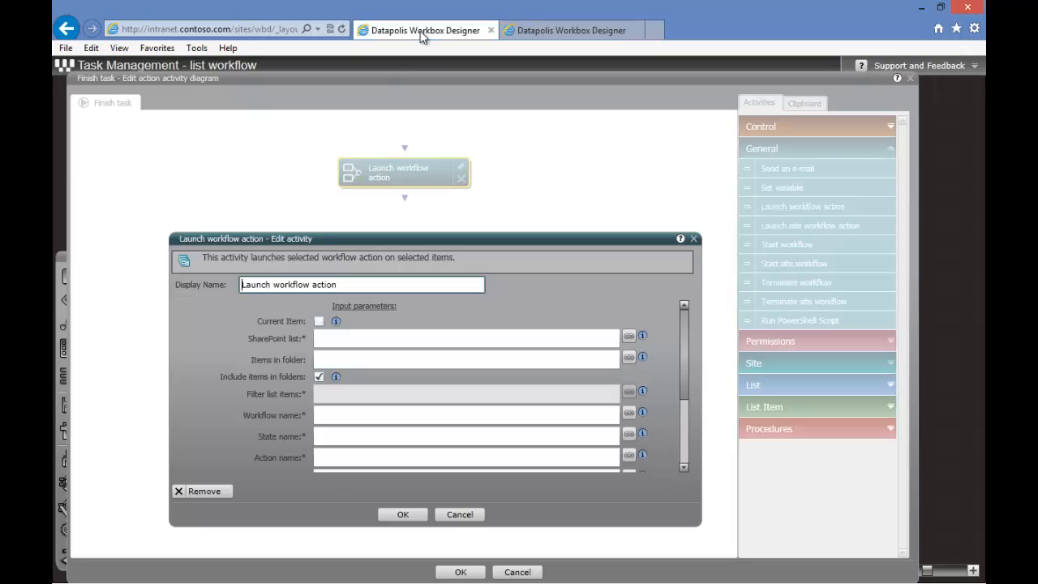
Set the activity's SharePoint list to the New Employees list of the current site
click(344, 342)
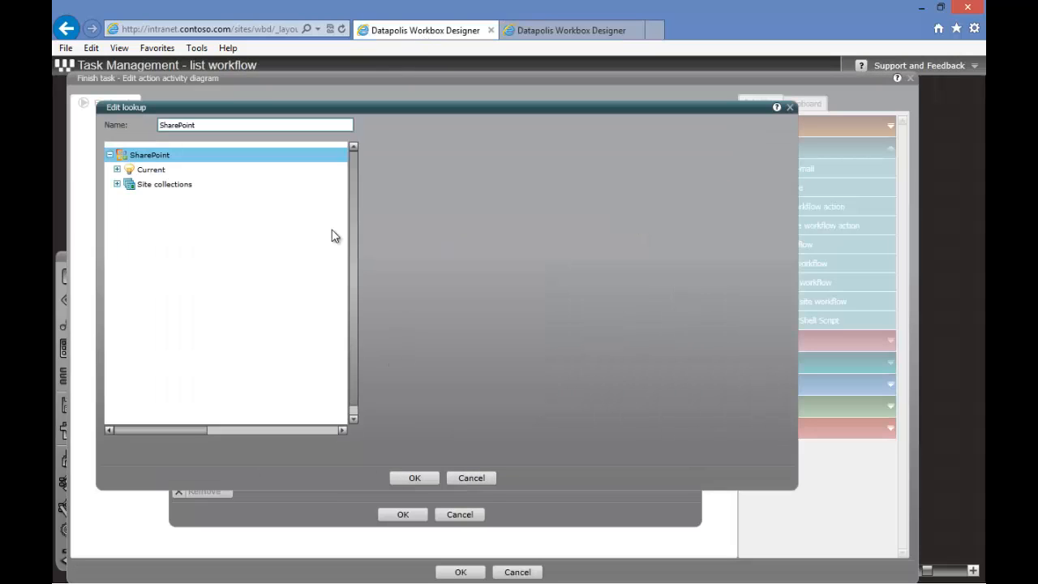
click(117, 170)
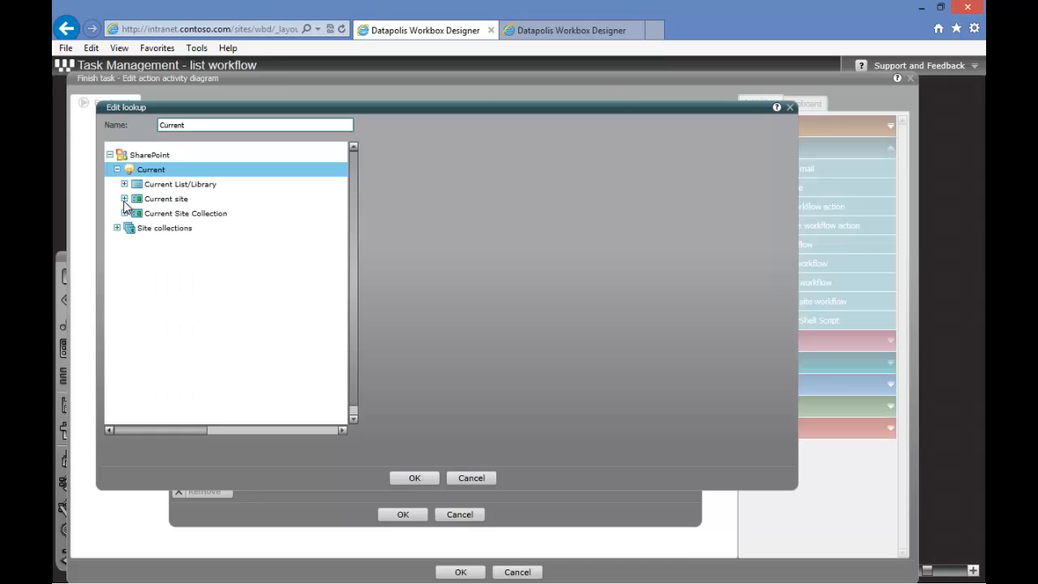
click(124, 200)
click(132, 229)
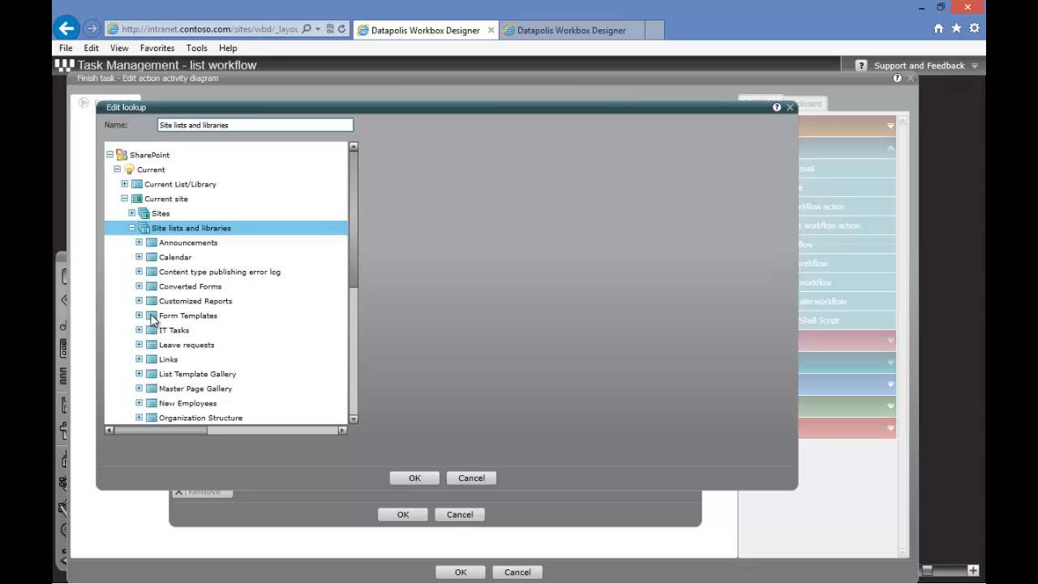
click(139, 403)
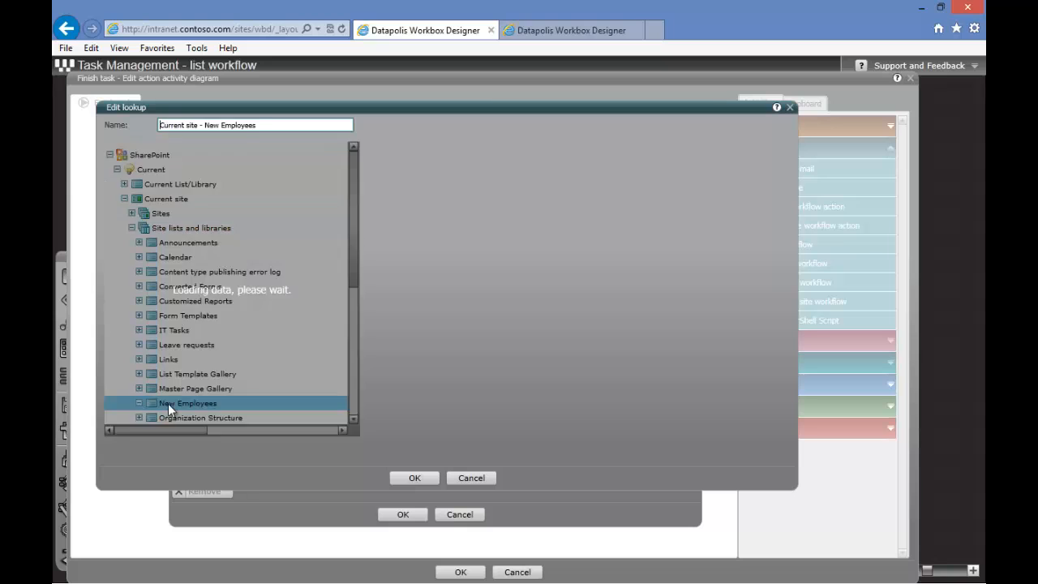
click(416, 478)
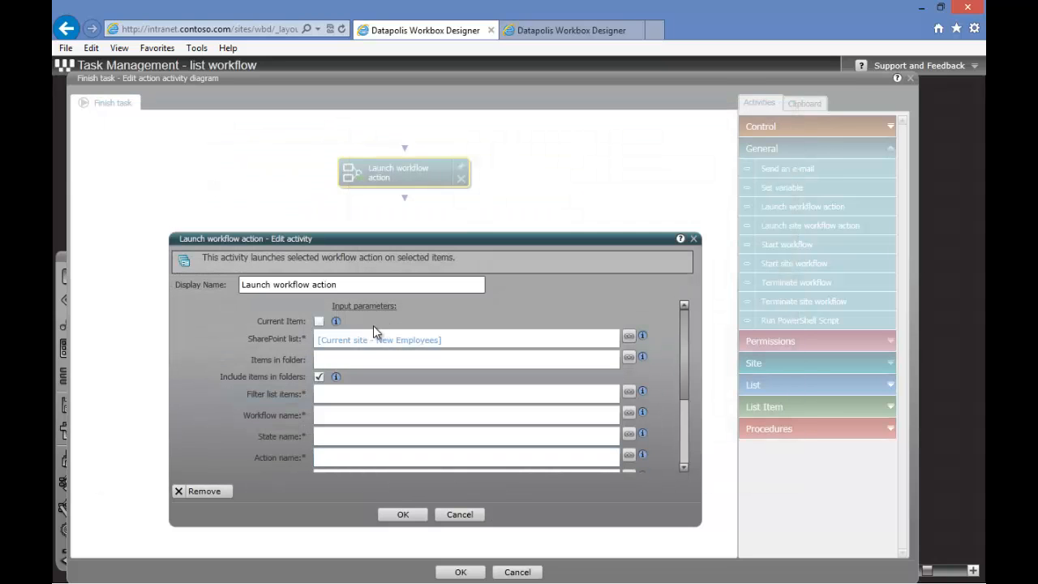
Define the list items filter as ID equal to the current item's Source ID
click(323, 399)
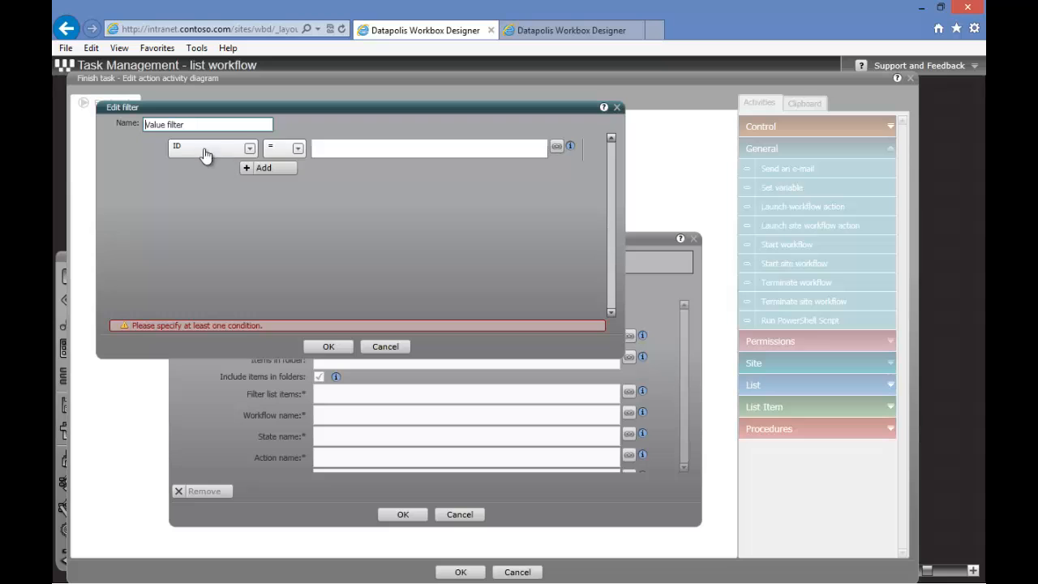
click(556, 147)
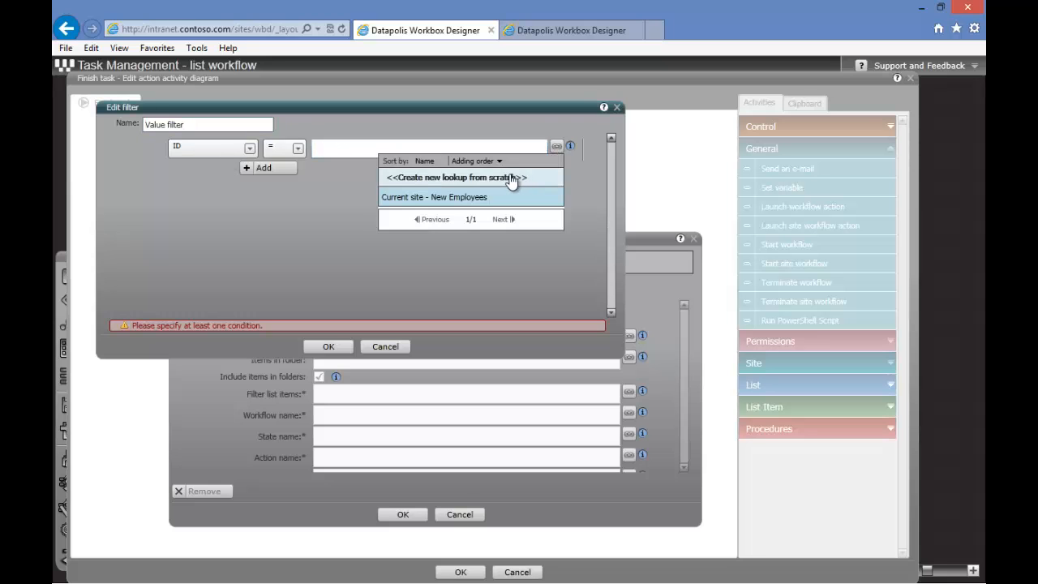
click(483, 177)
double_click(143, 186)
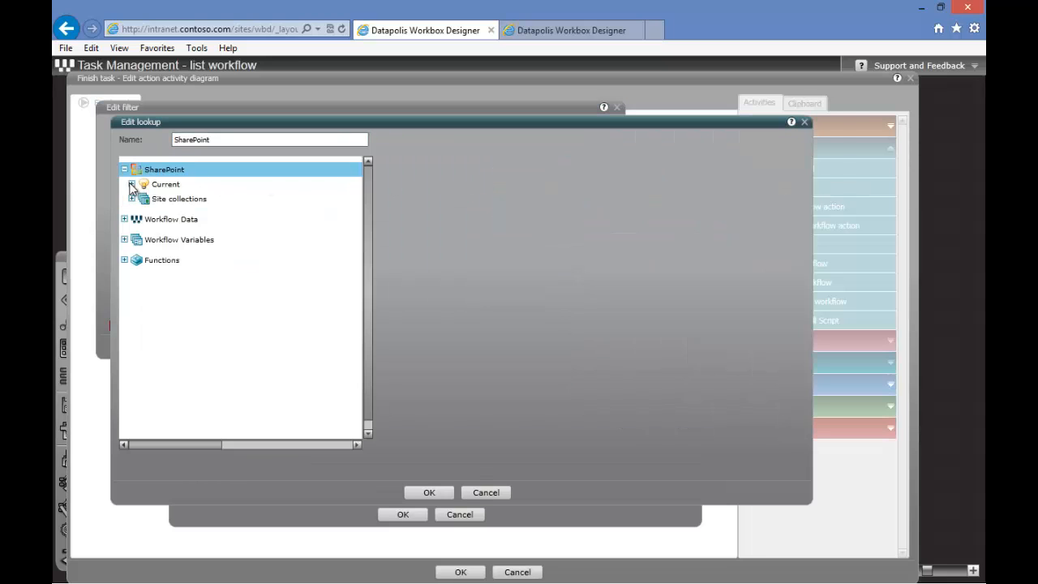
double_click(146, 200)
scroll(167, 300, down, 2)
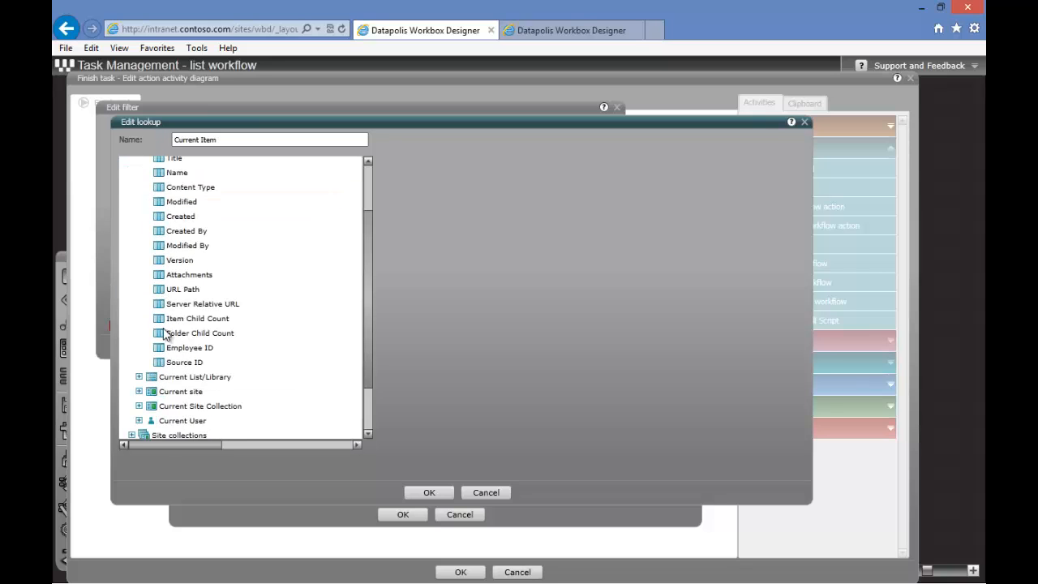
click(173, 362)
click(428, 492)
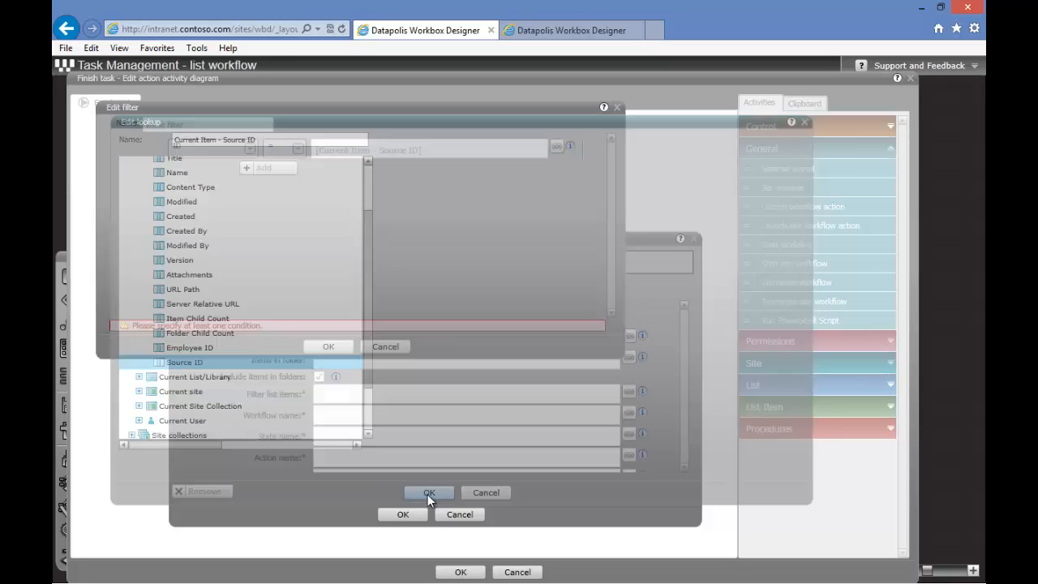
click(331, 347)
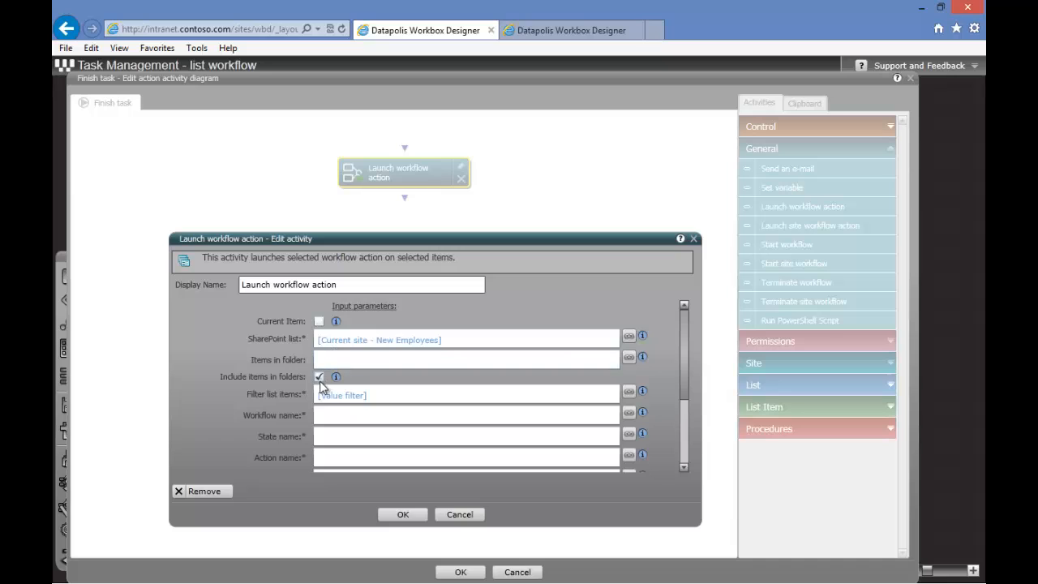
Set the workflow name to Onboarding
click(330, 417)
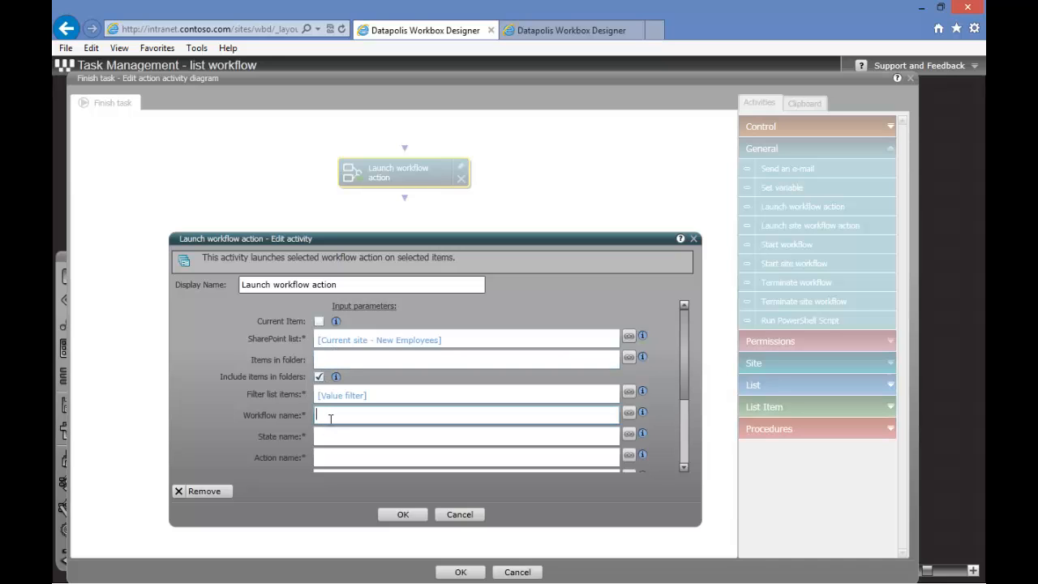
text(Onboarding)
key(Tab)
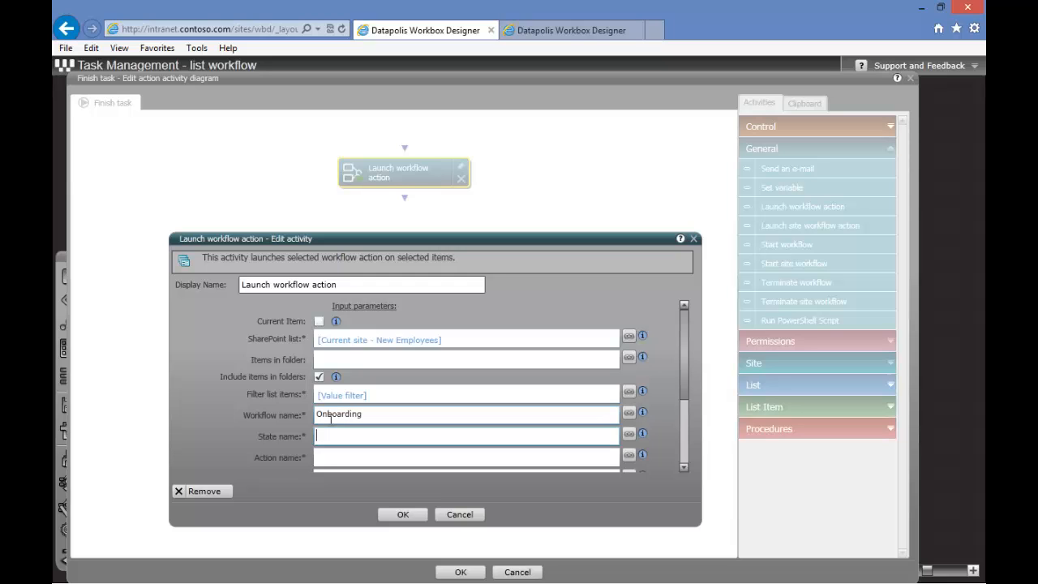
Copy the state name from the Onboarding workflow and set the state name to Waiting for completion of IT tasks
click(577, 36)
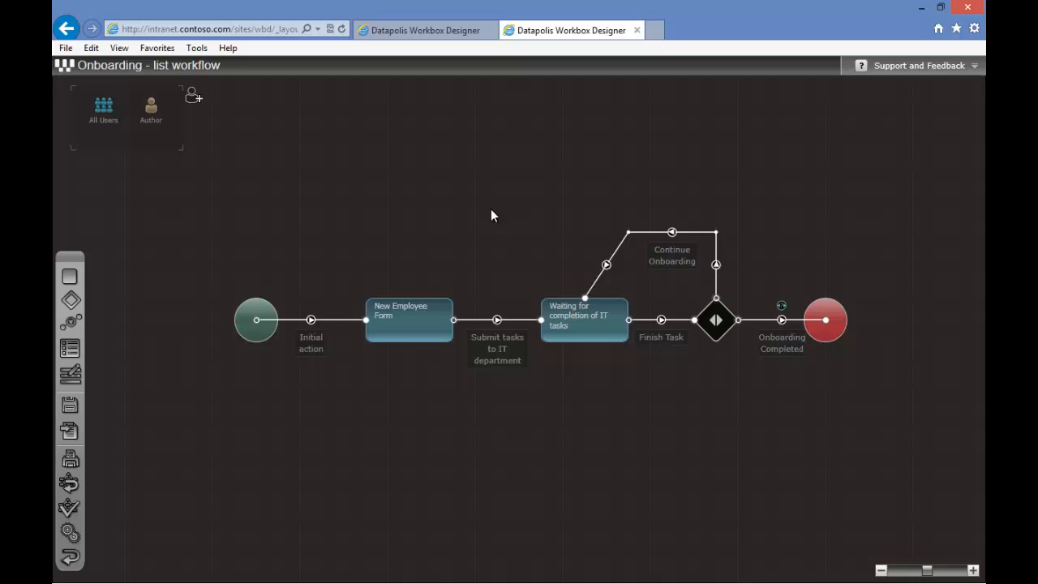
double_click(559, 317)
drag(317, 231, 193, 225)
key(ctrl+c)
click(416, 37)
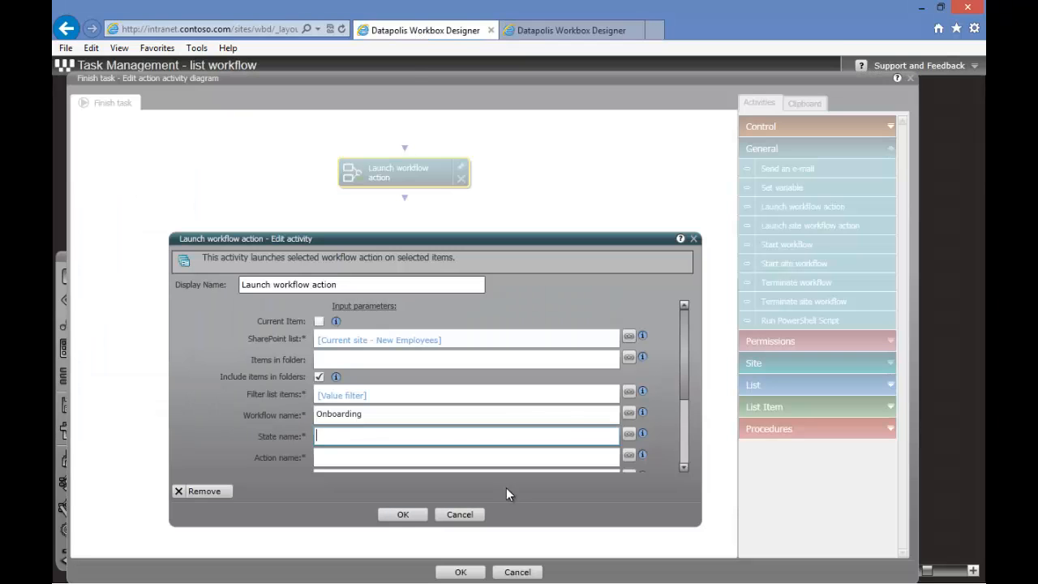
key(ctrl+v)
Set the action name to Finish Task and confirm the activity and the action diagram
click(380, 458)
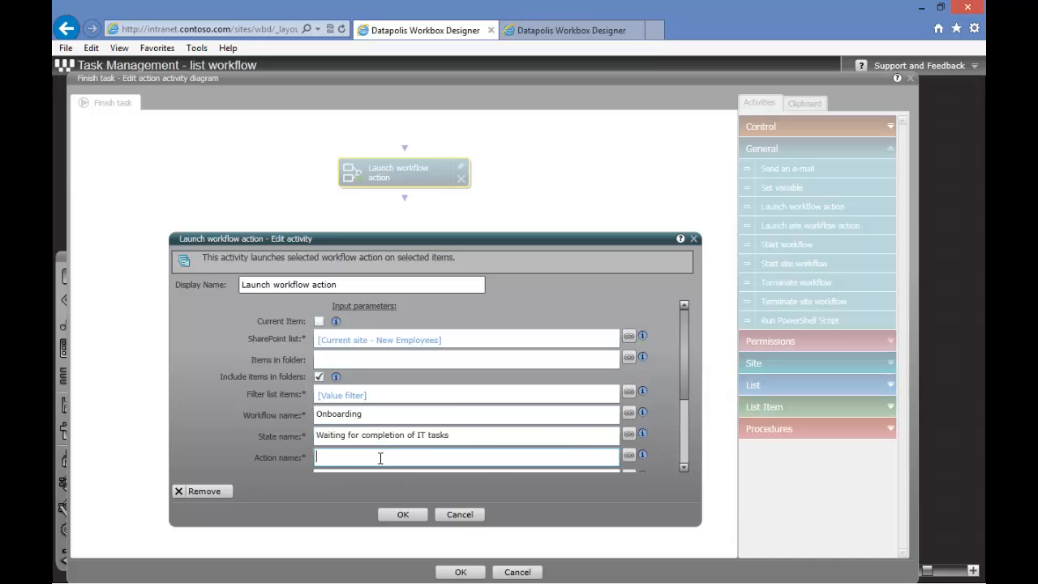
text(Finish Task)
click(401, 516)
click(457, 572)
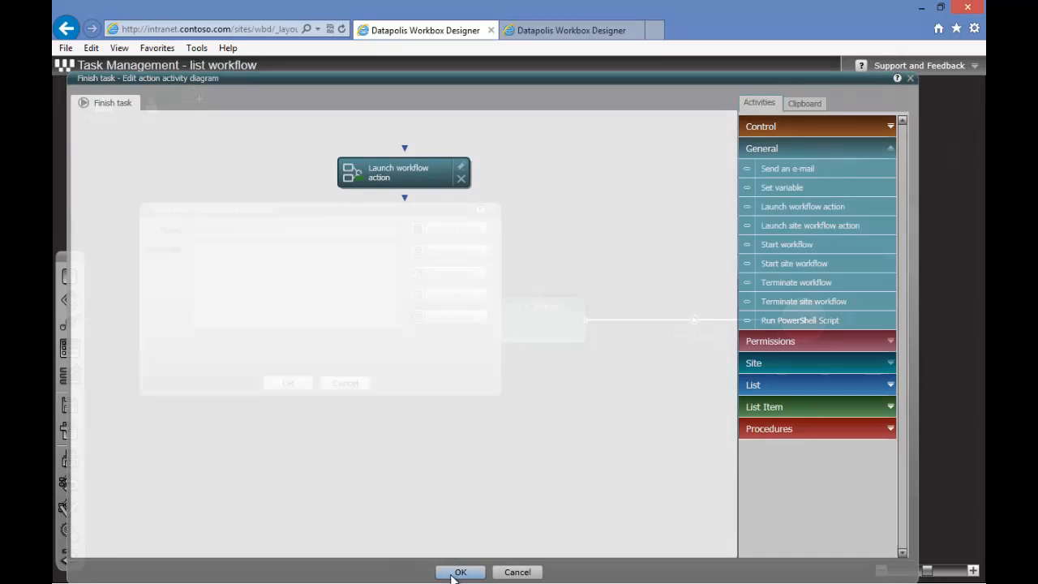
Deploy the Task Management workflow
click(293, 382)
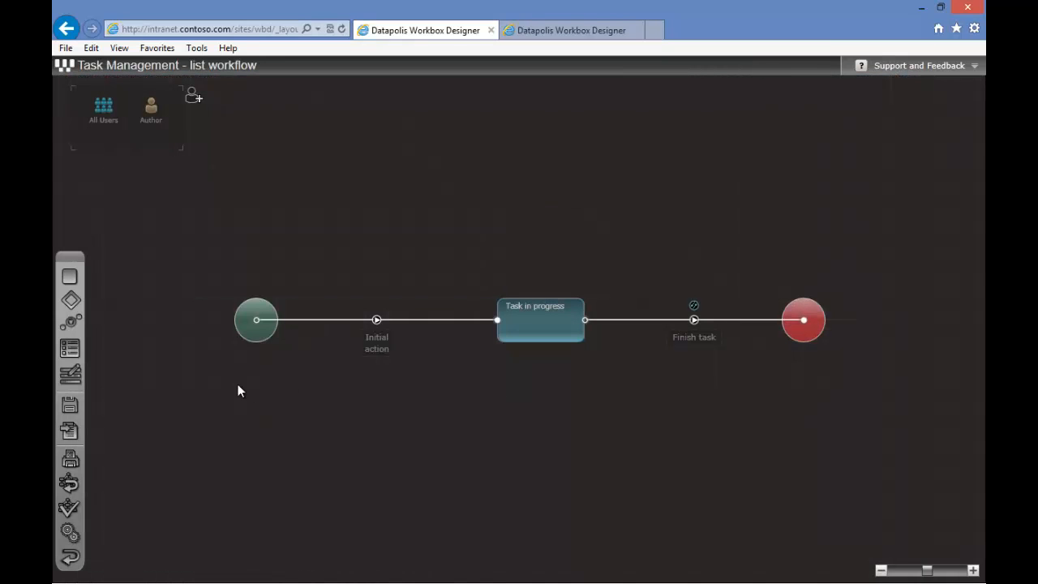
click(69, 432)
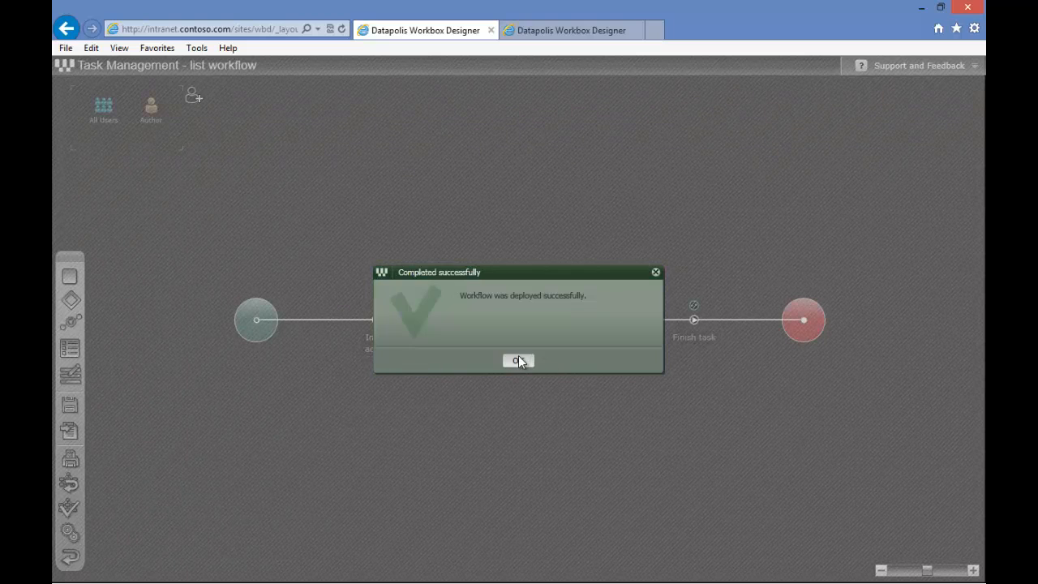
click(519, 361)
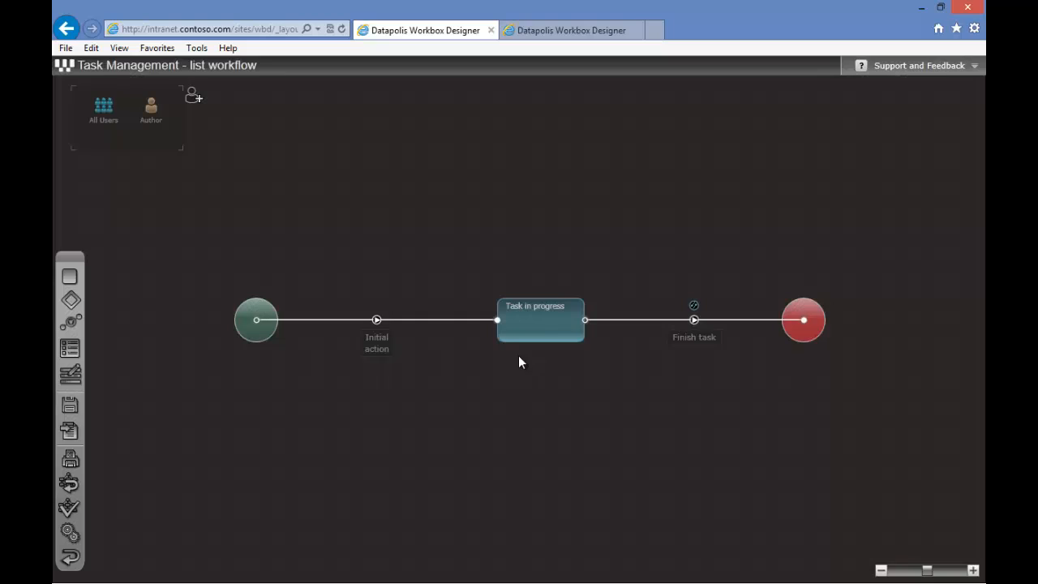
Open the intranet site in a new tab and go to the New Employees list
click(656, 31)
text(intranet.contoso.com/)
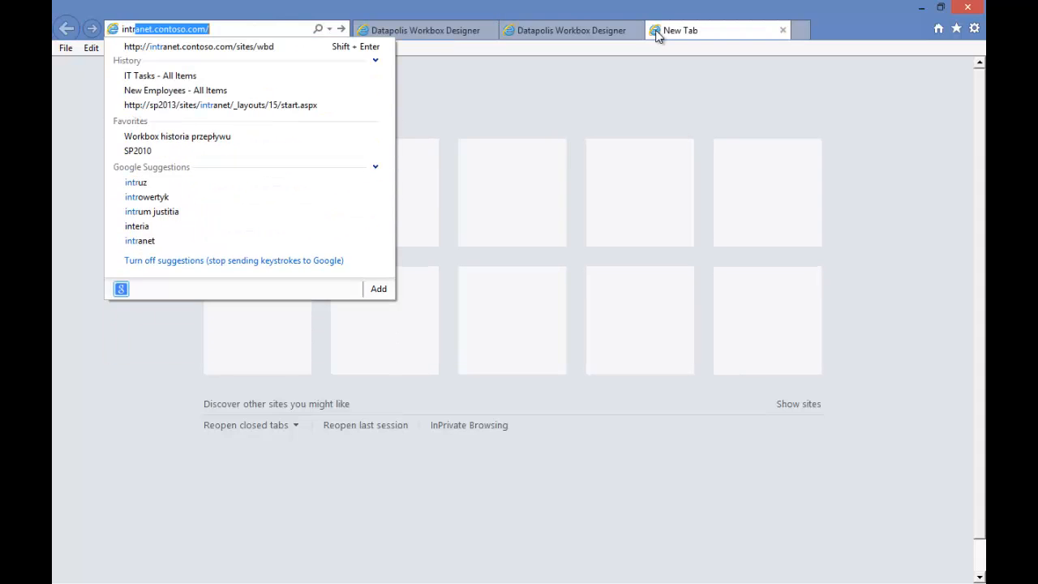
key(Return)
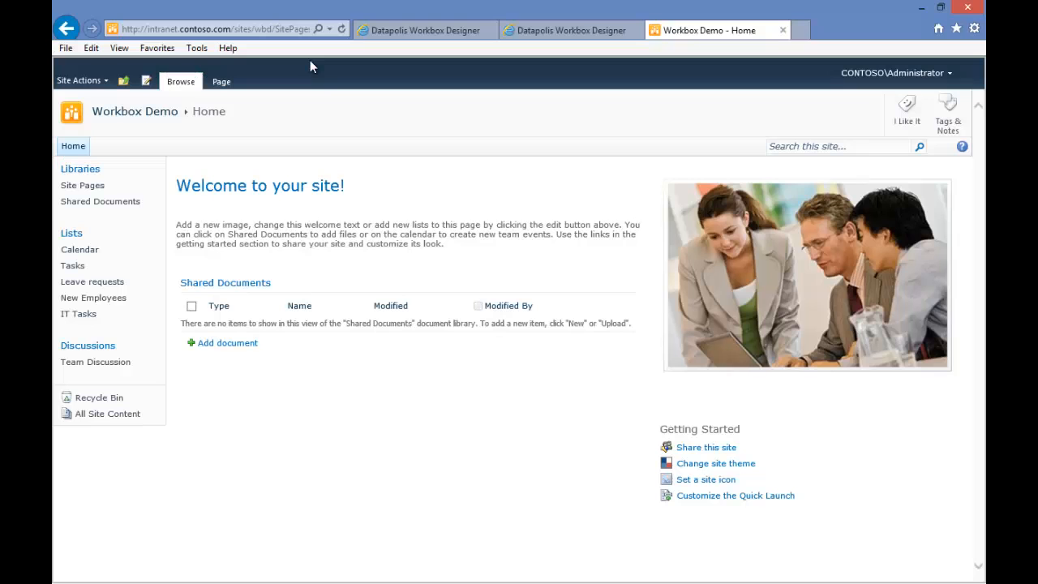
click(116, 298)
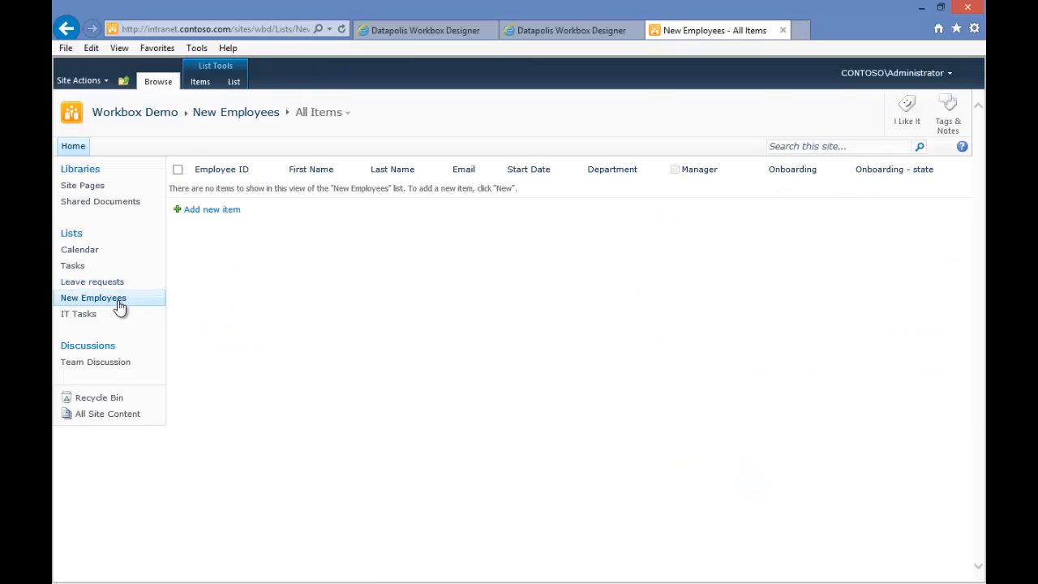
Create a new employee item and fill in the employee ID, first name, last name and e-mail
click(233, 212)
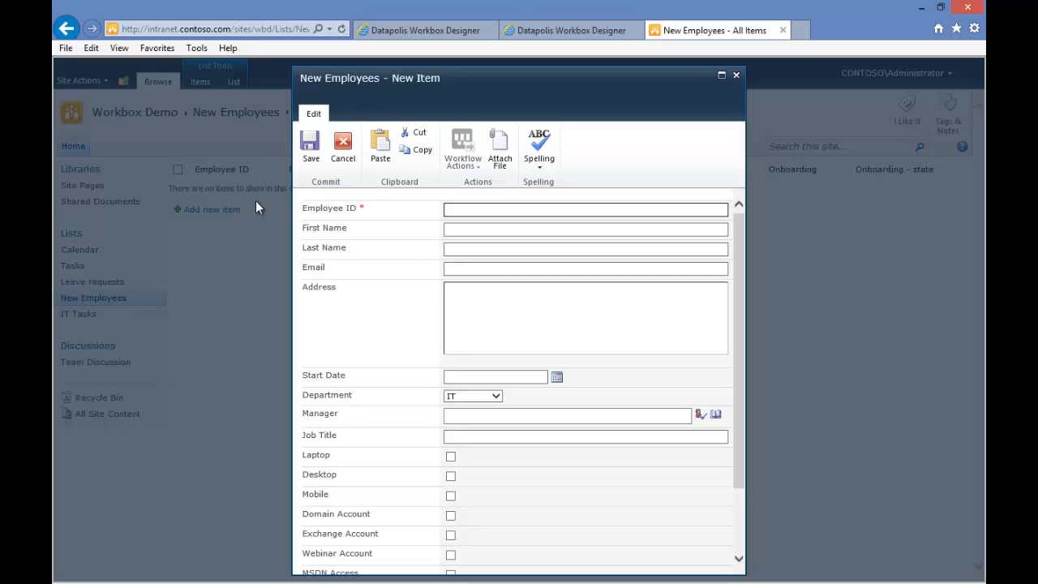
text(jdoe)
key(Tab)
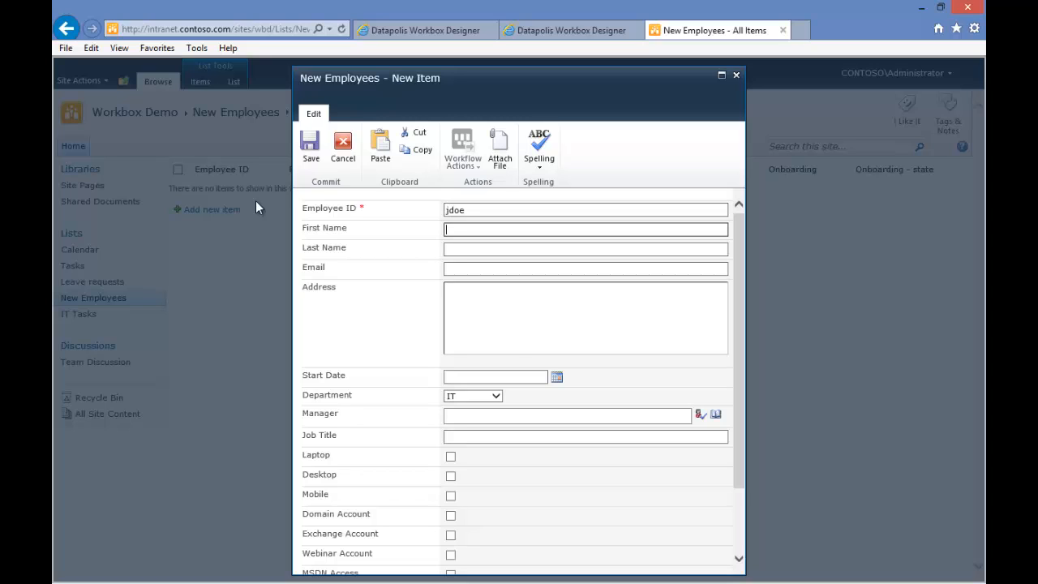
text(Jane)
key(Tab)
text(Doe)
key(Tab)
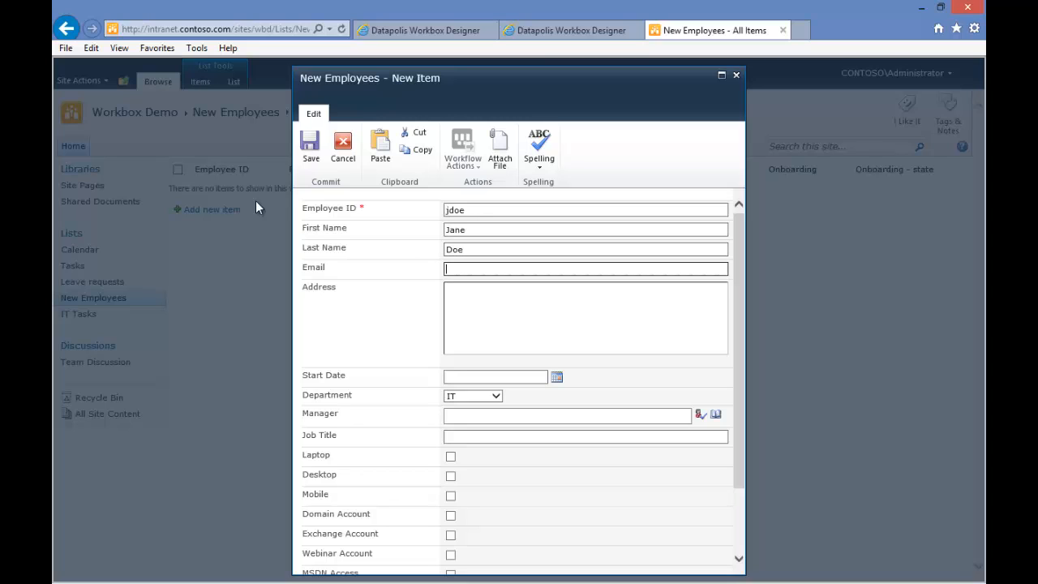
text(jdoe@contoso.com)
key(Tab)
key(Tab)
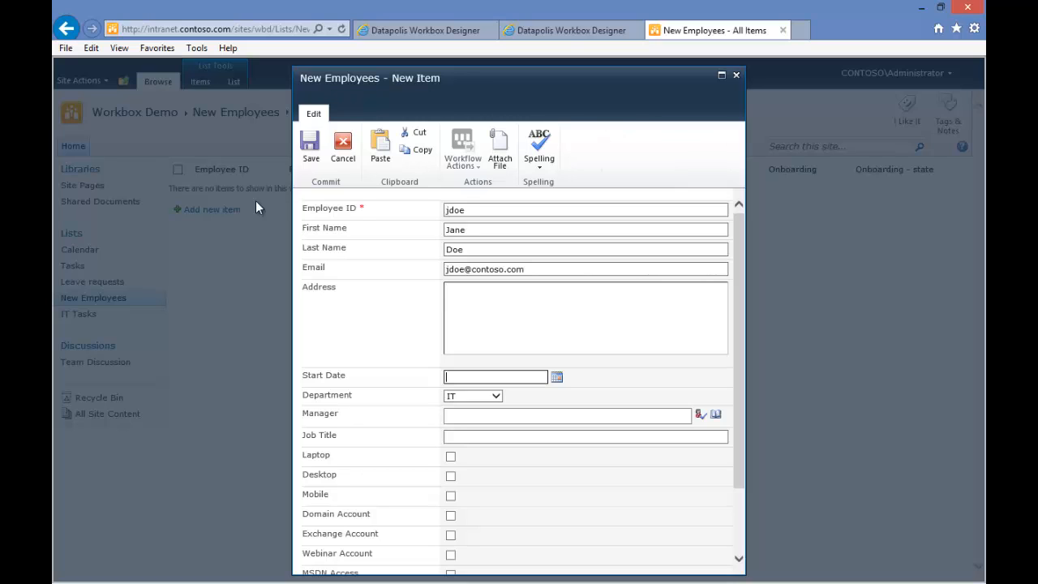
Set the start date to 5/20/2013 and pick the employee's manager
click(556, 377)
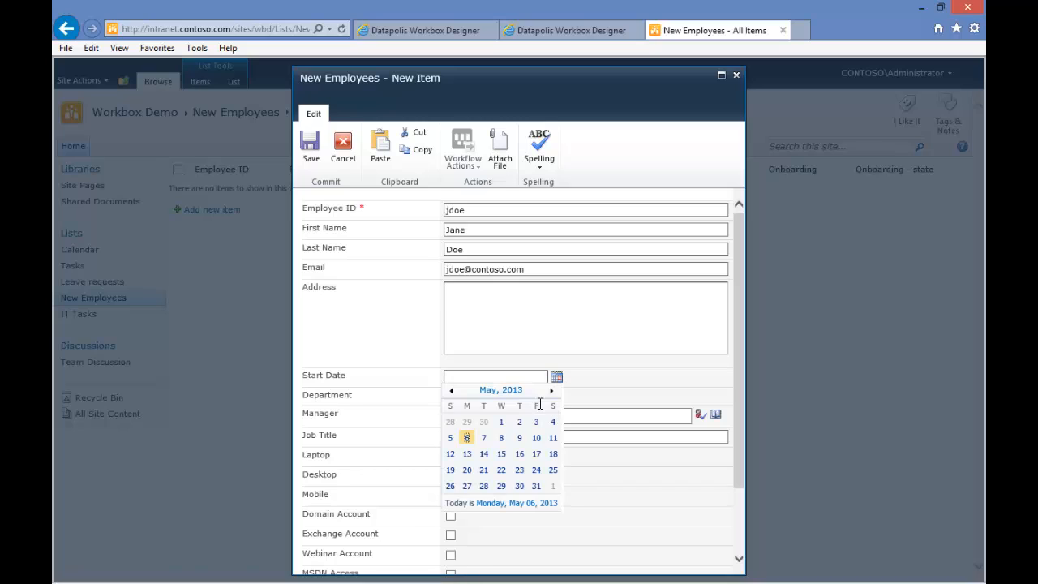
click(466, 471)
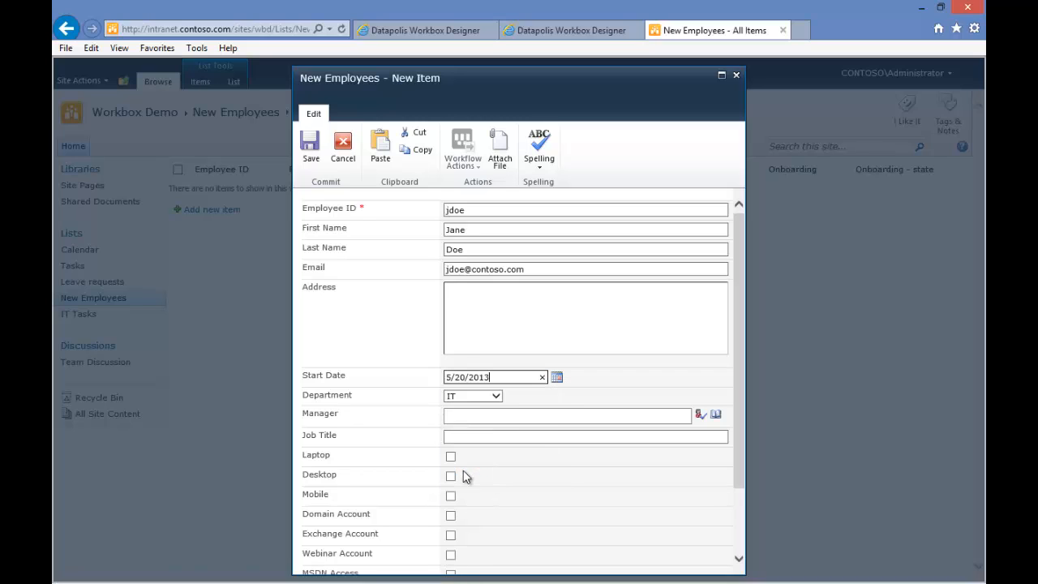
click(507, 414)
text(danj)
key(ctrl+k)
click(505, 435)
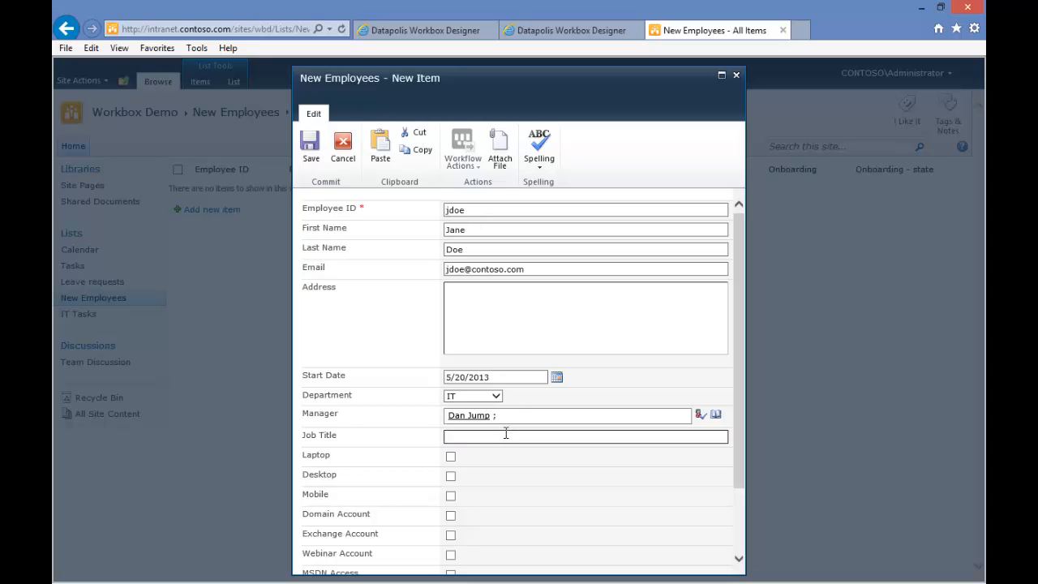
Enter the job title SharePoint Consultant, tick Laptop, Mobile, Domain Account, Exchange Account and MSDN Access, and save the item
text(SharePoint Consultant)
click(451, 457)
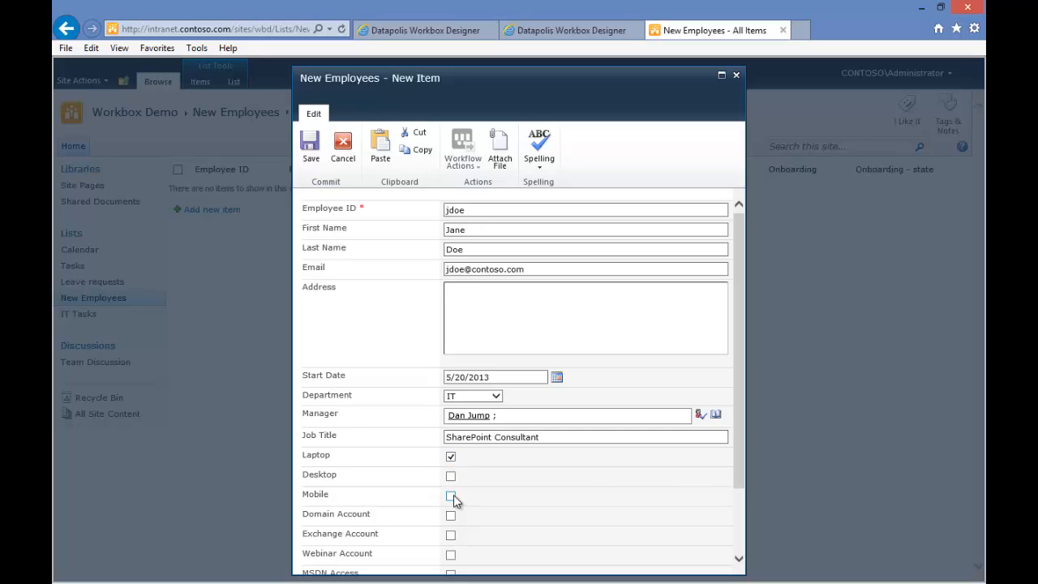
click(451, 495)
click(451, 515)
click(450, 535)
scroll(521, 509, down, 1)
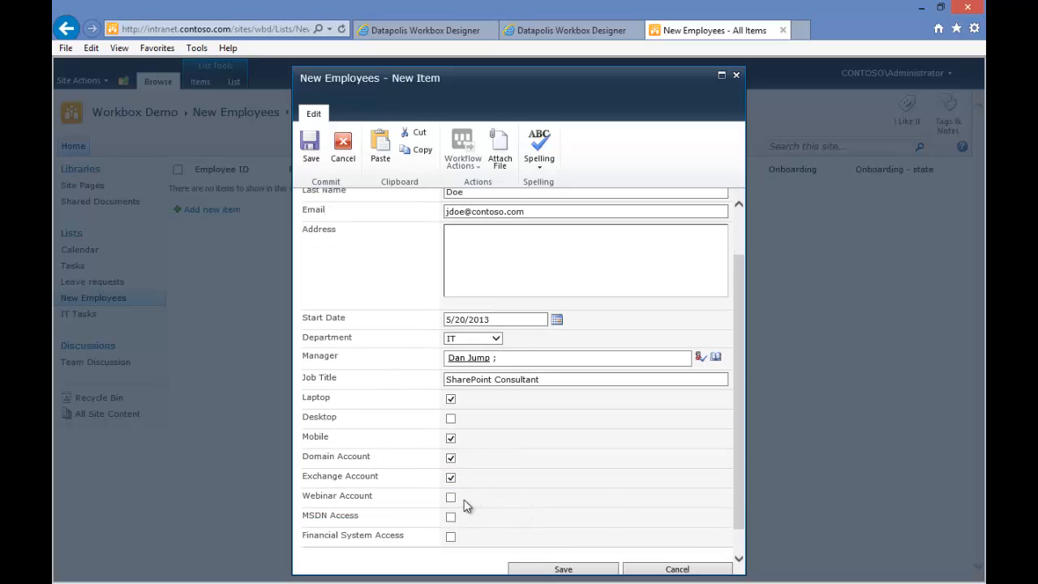
click(450, 516)
click(563, 570)
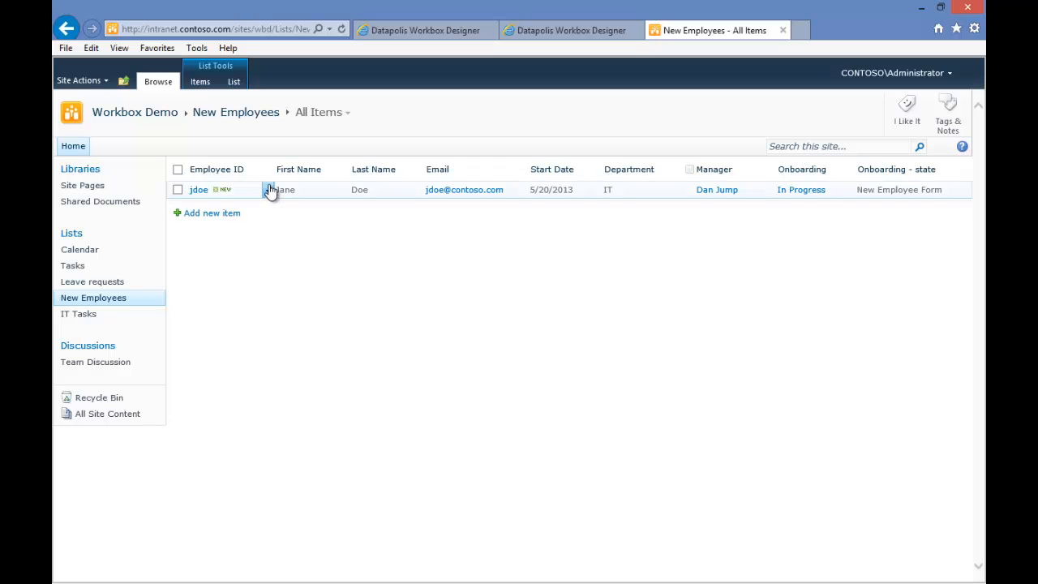
Run the Submit tasks to IT department action on the new employee item
click(269, 190)
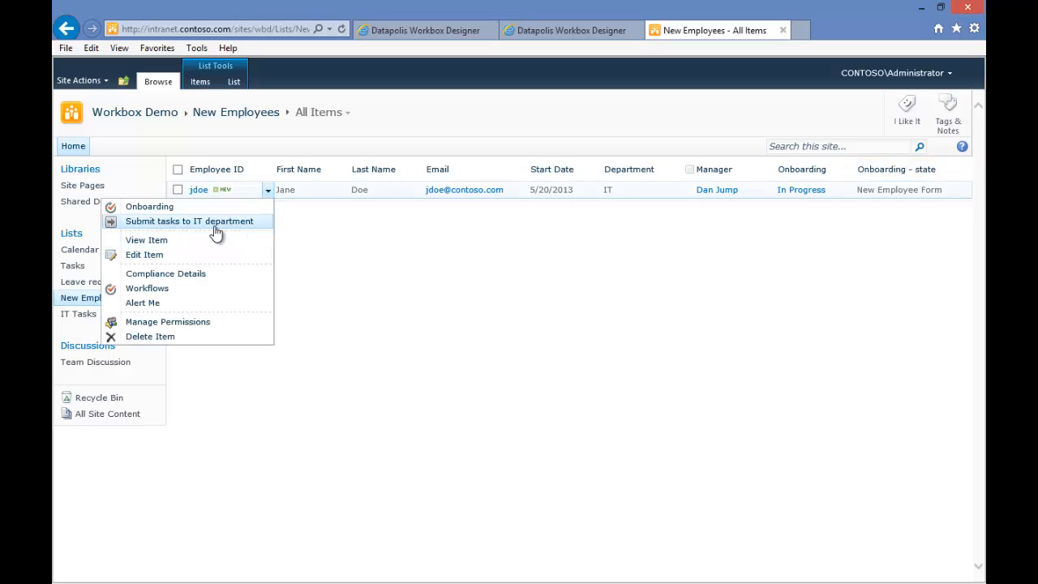
click(248, 225)
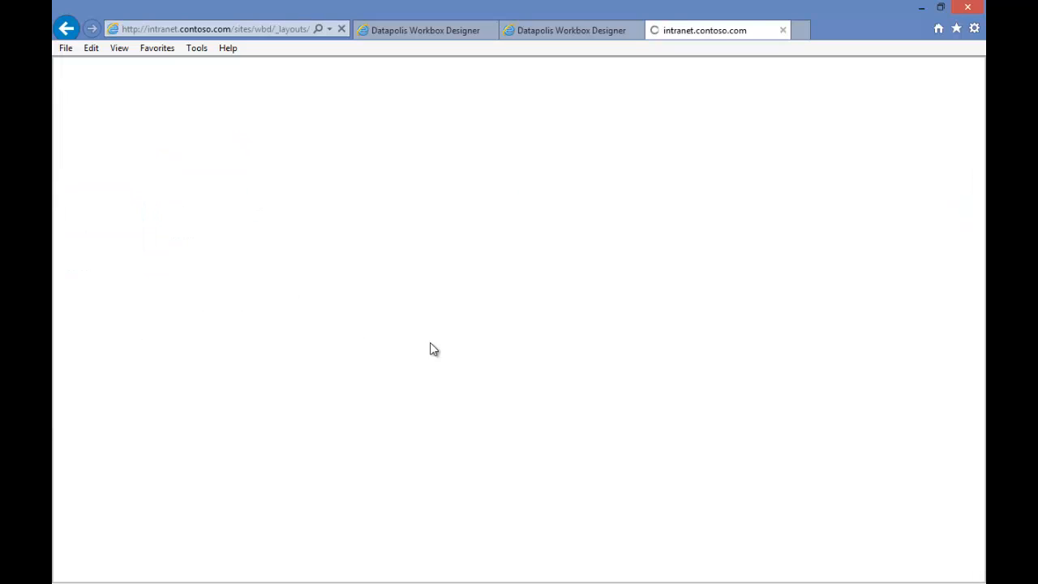
Open the IT Tasks list in a separate tab
click(460, 314)
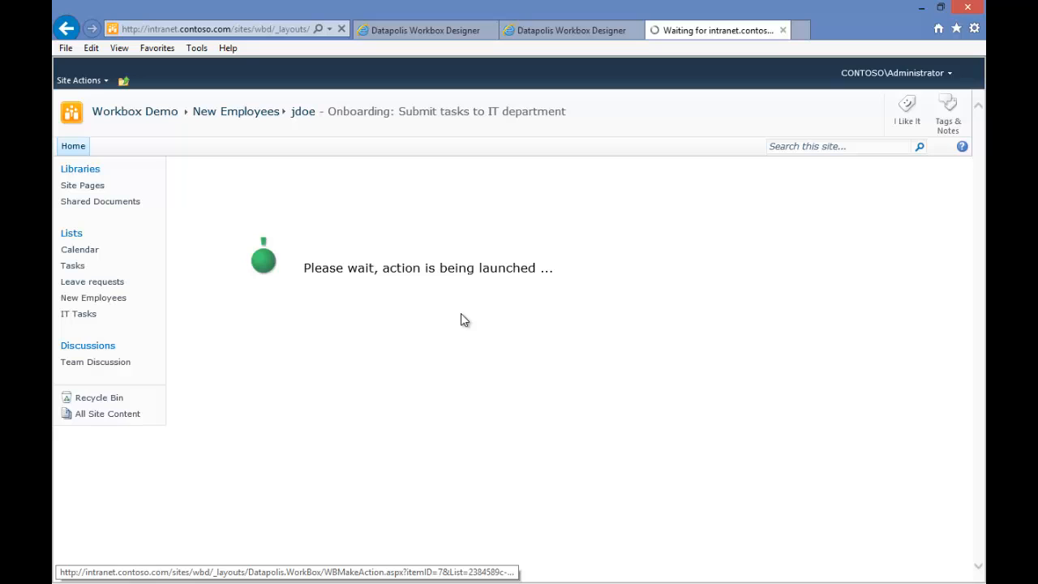
middle_click(94, 315)
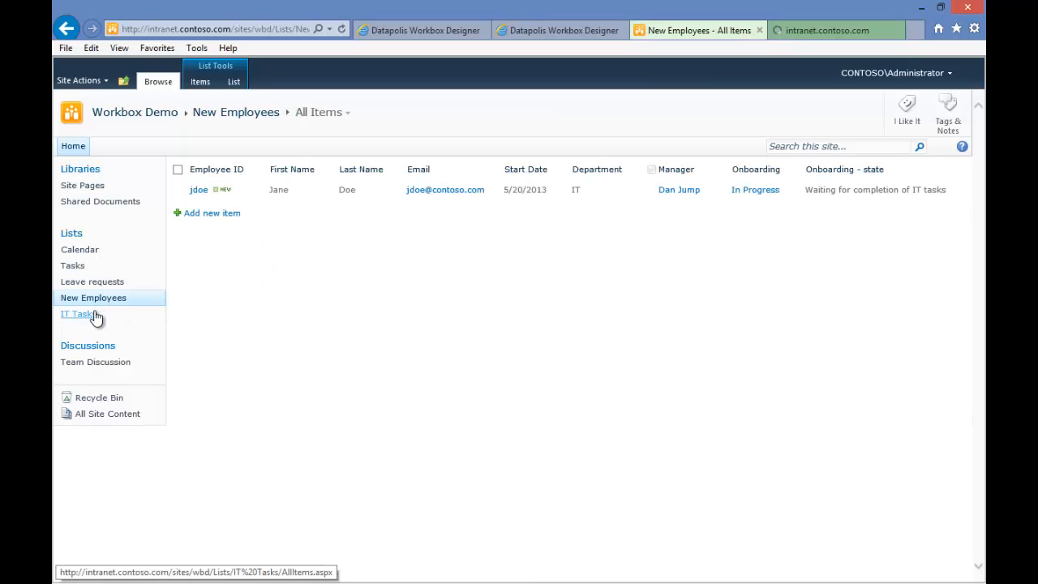
click(827, 30)
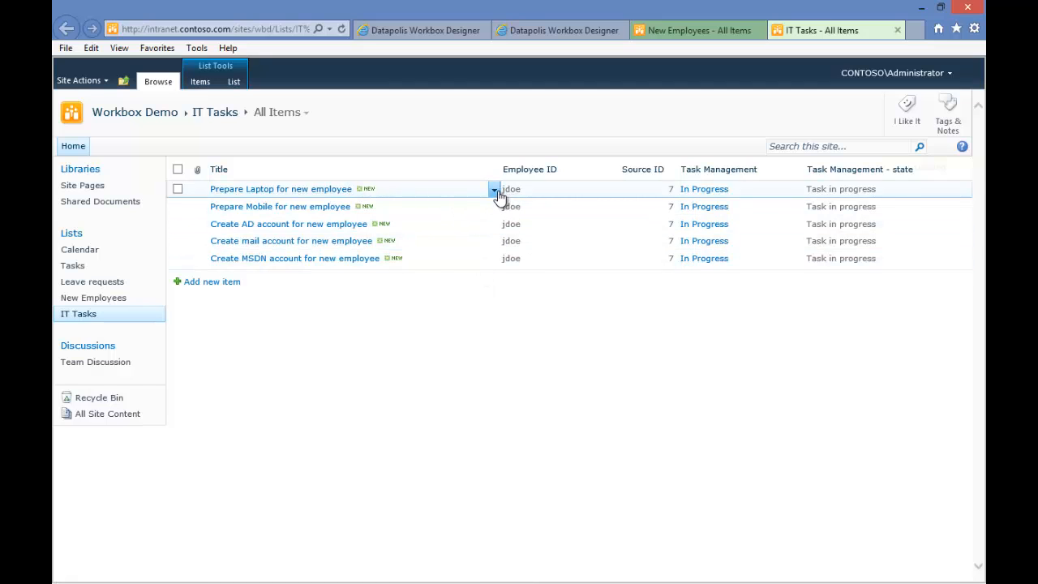
Run and confirm the Finish task action on the Prepare Laptop for new employee task
click(494, 190)
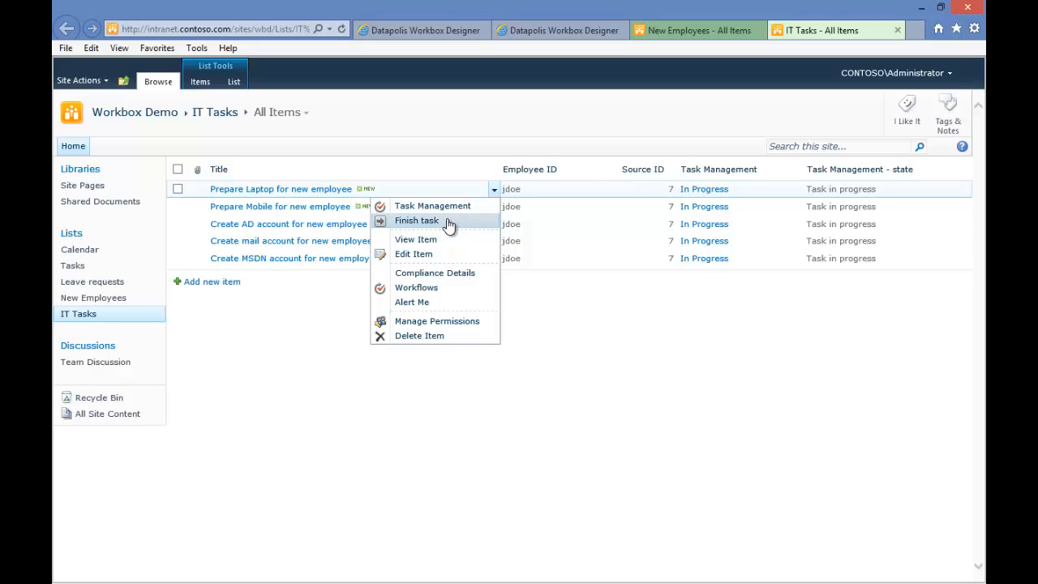
click(449, 224)
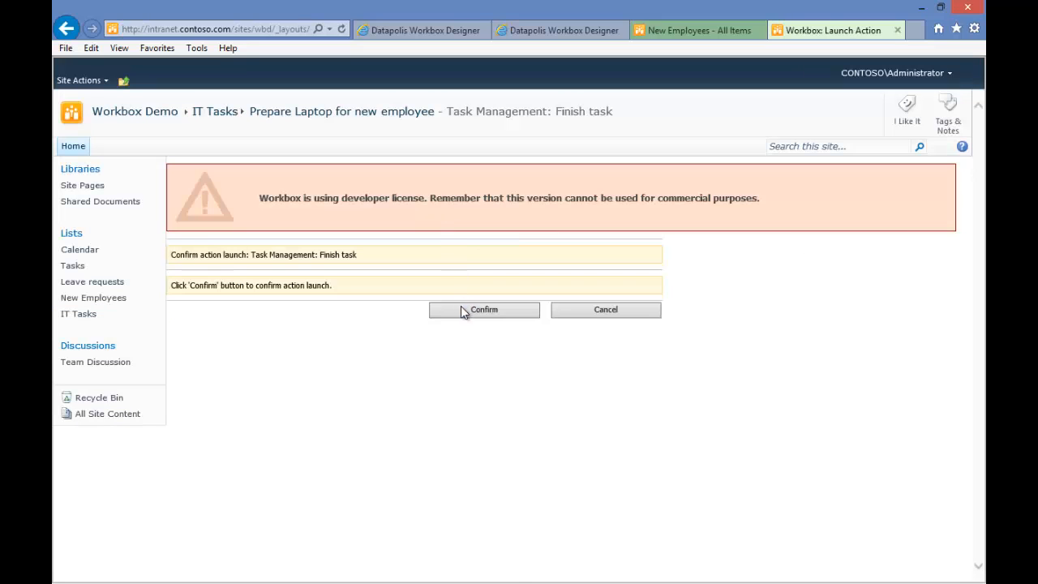
click(461, 309)
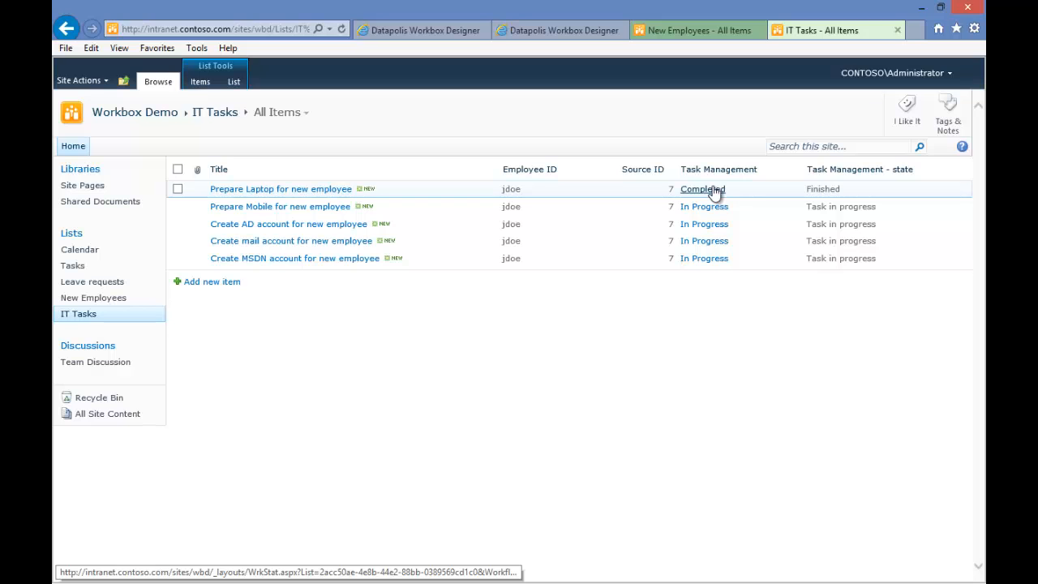
Review the Onboarding workflow history of the new employee item, then return to the New Employees list
click(688, 29)
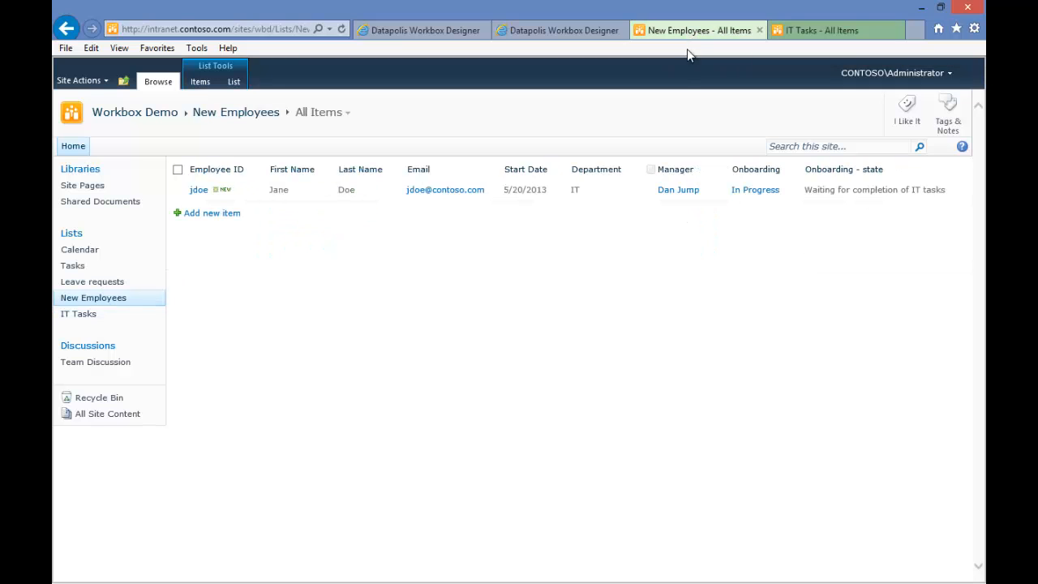
click(755, 191)
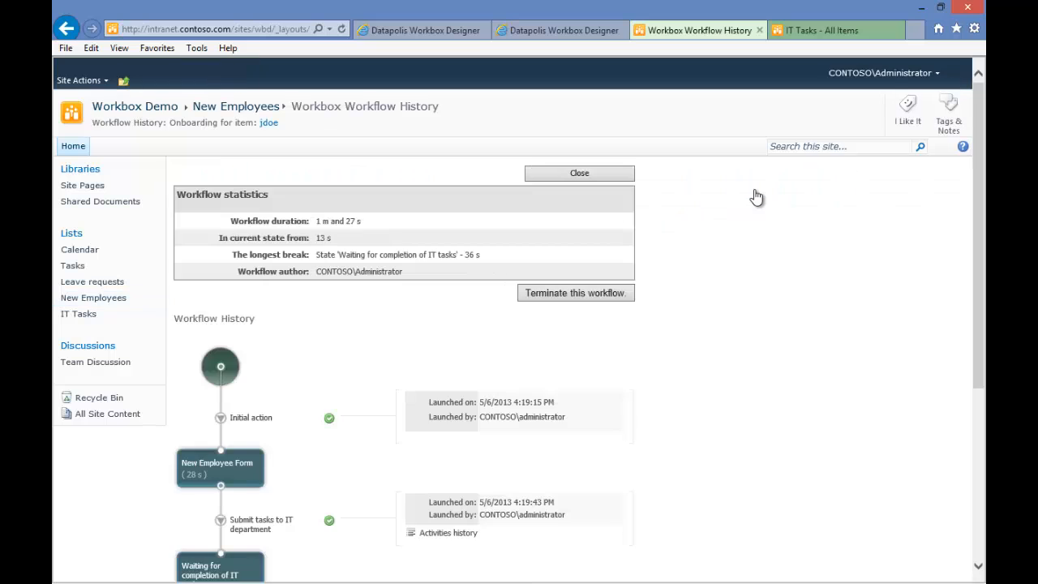
scroll(491, 374, down, 2)
scroll(491, 375, down, 3)
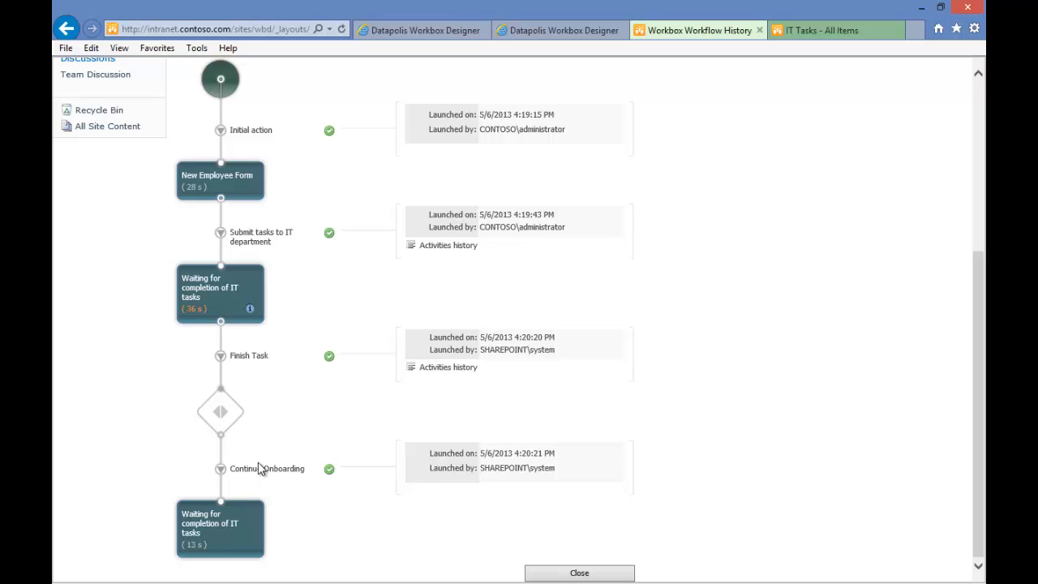
mouse_move(281, 468)
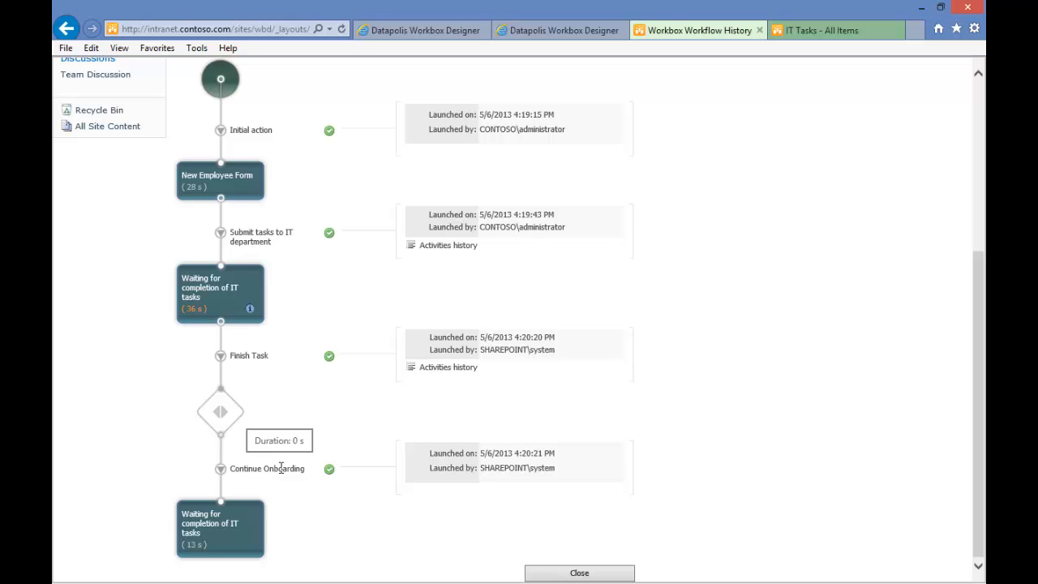
scroll(280, 467, up, 4)
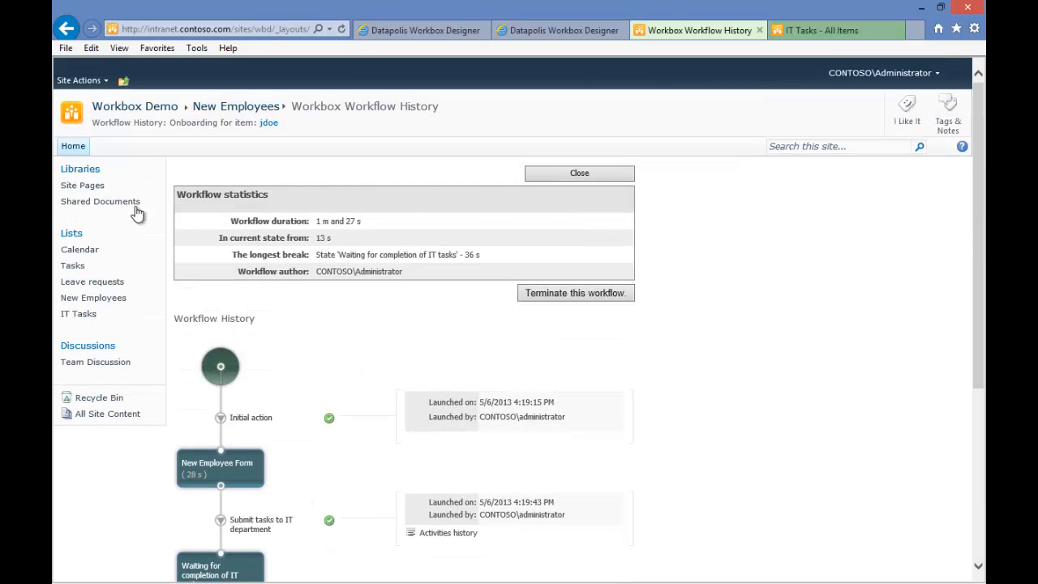
click(87, 297)
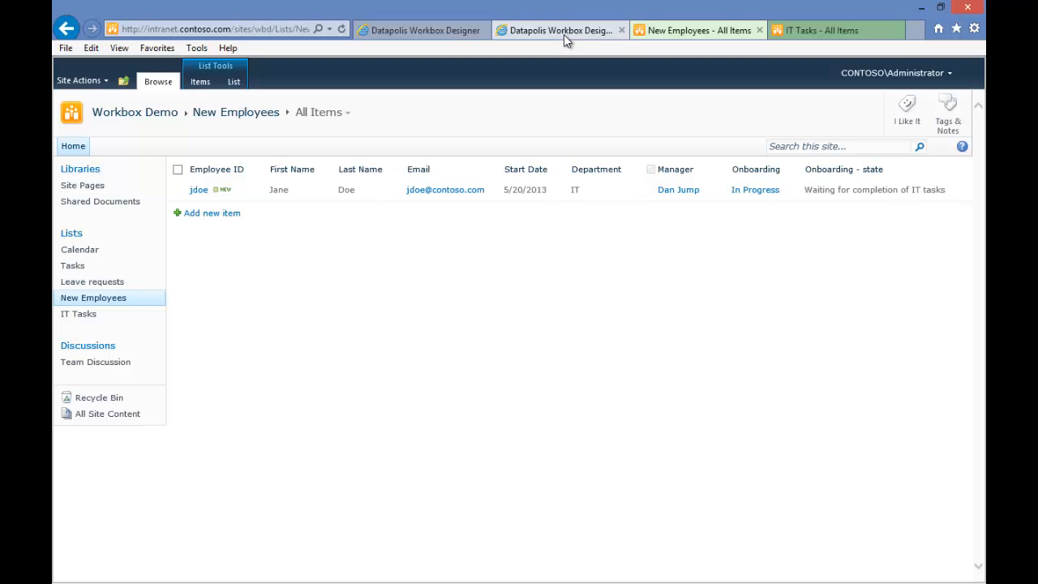
In the Task Management workflow designer, add a looping action on the Task in progress state named Reminder
drag(564, 34, 448, 31)
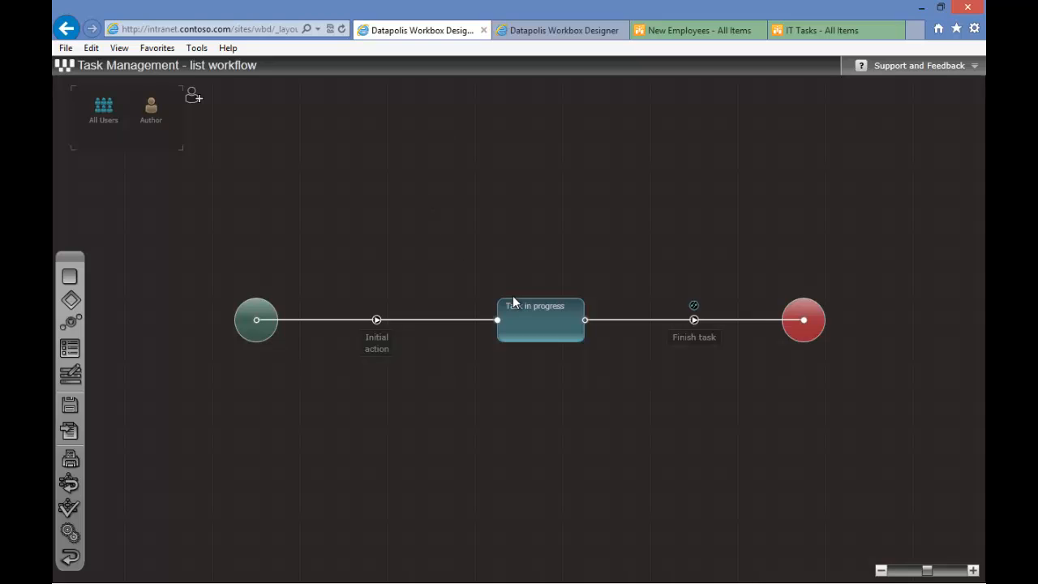
mouse_move(530, 314)
drag(583, 303, 504, 260)
double_click(540, 271)
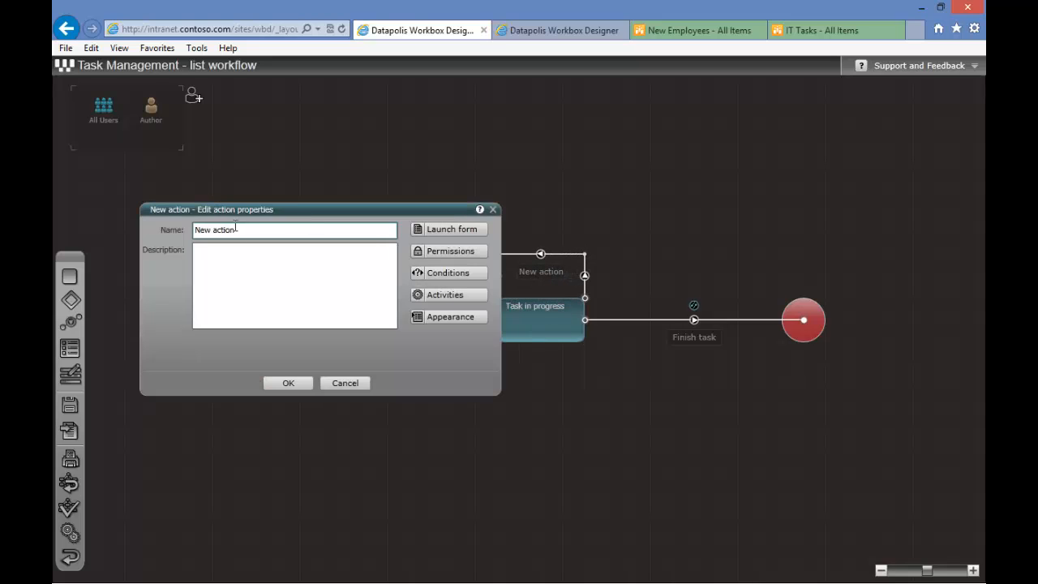
drag(243, 230, 173, 230)
text(Reminder)
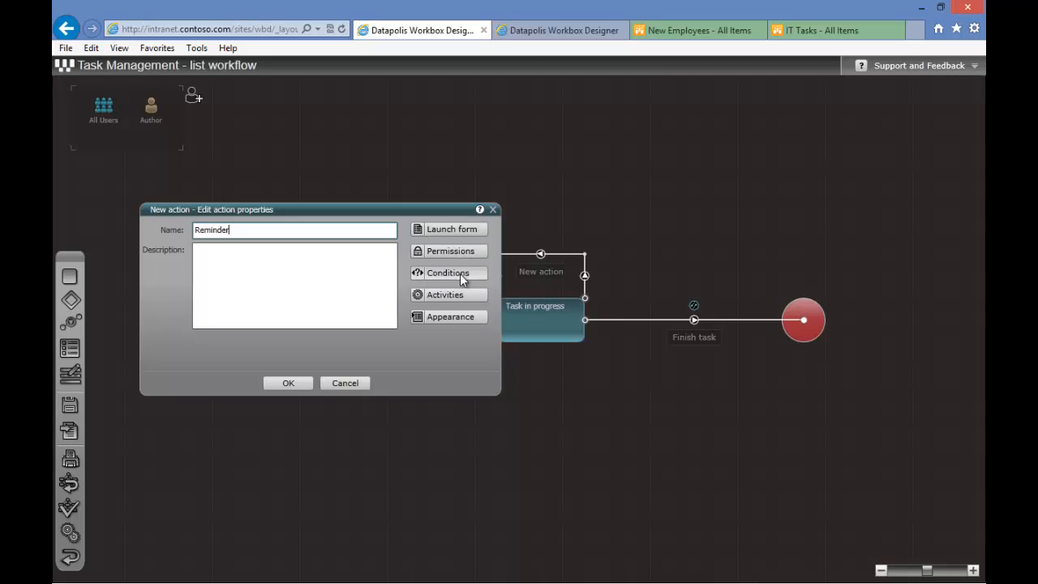
Add a Send an e-mail activity to the Reminder action and save the action
click(443, 294)
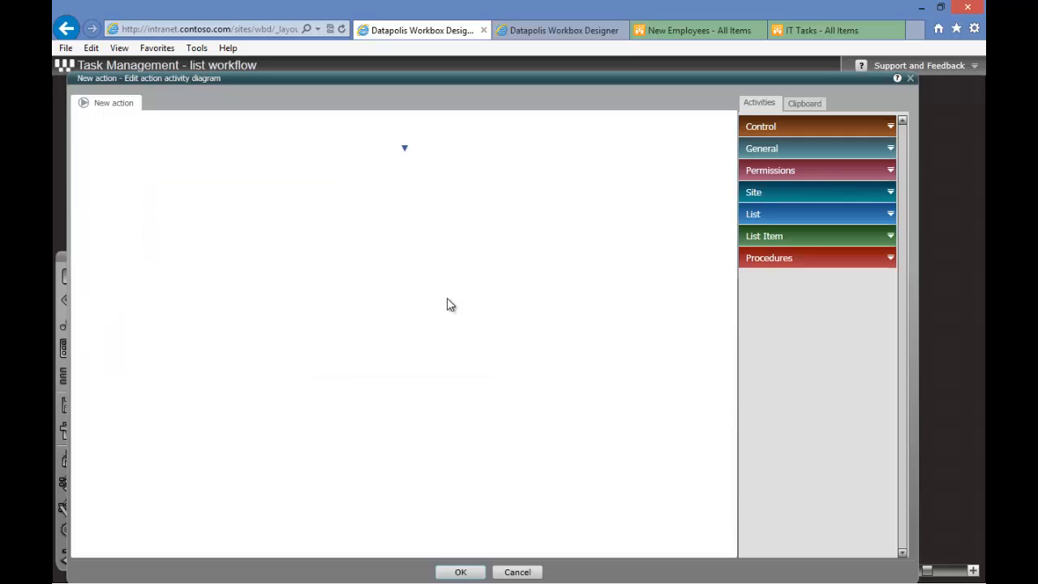
click(780, 149)
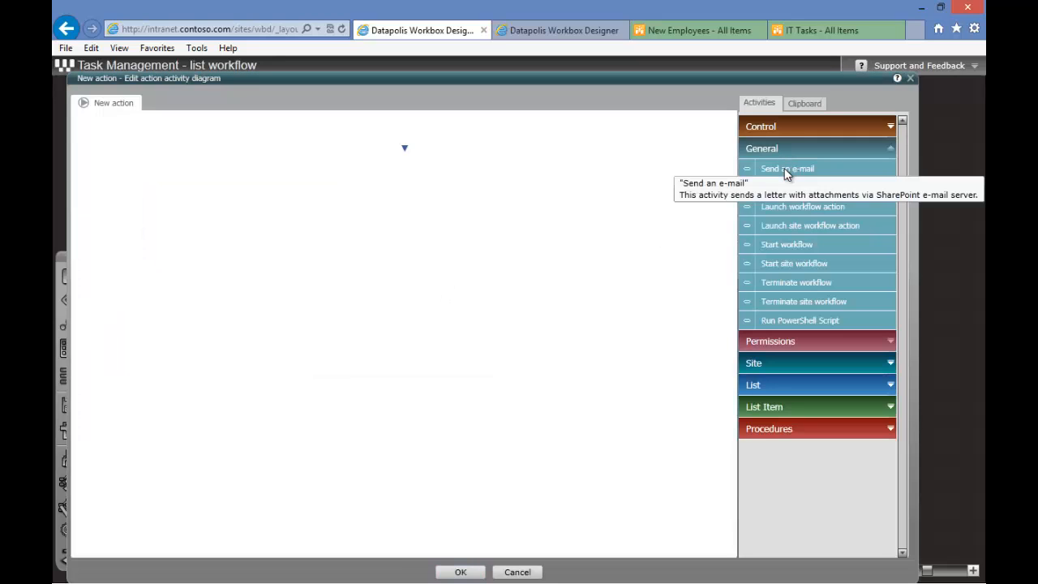
drag(784, 168, 404, 132)
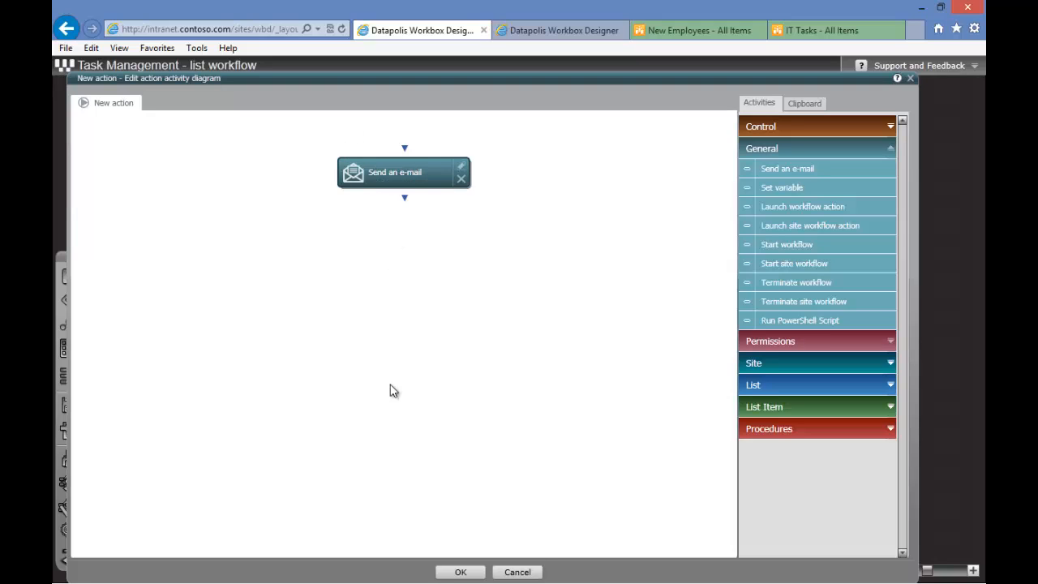
click(452, 576)
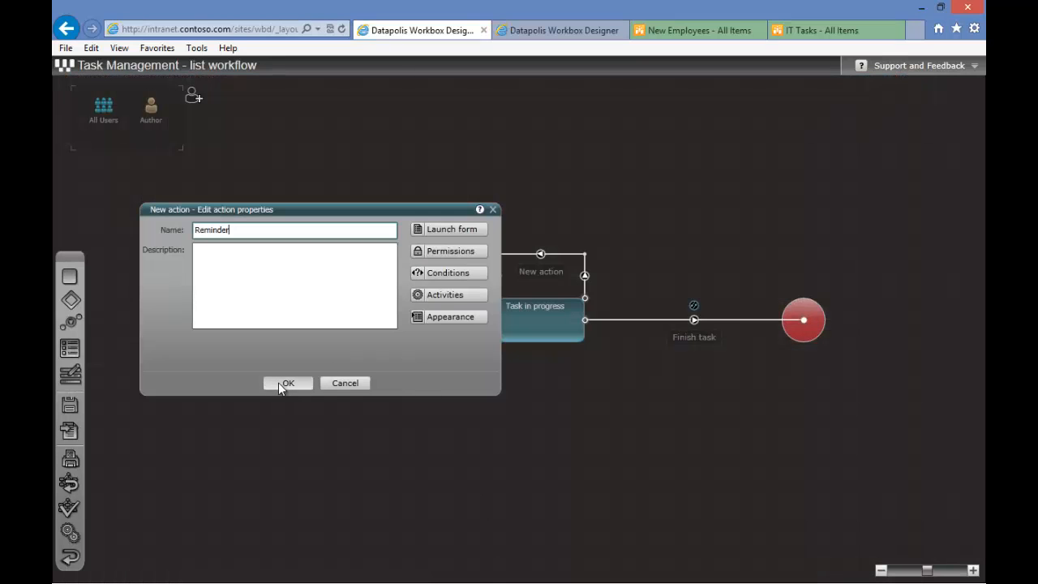
click(278, 382)
Add a self-timer named Reminder to the Task in progress state that launches the Reminder action
mouse_move(556, 324)
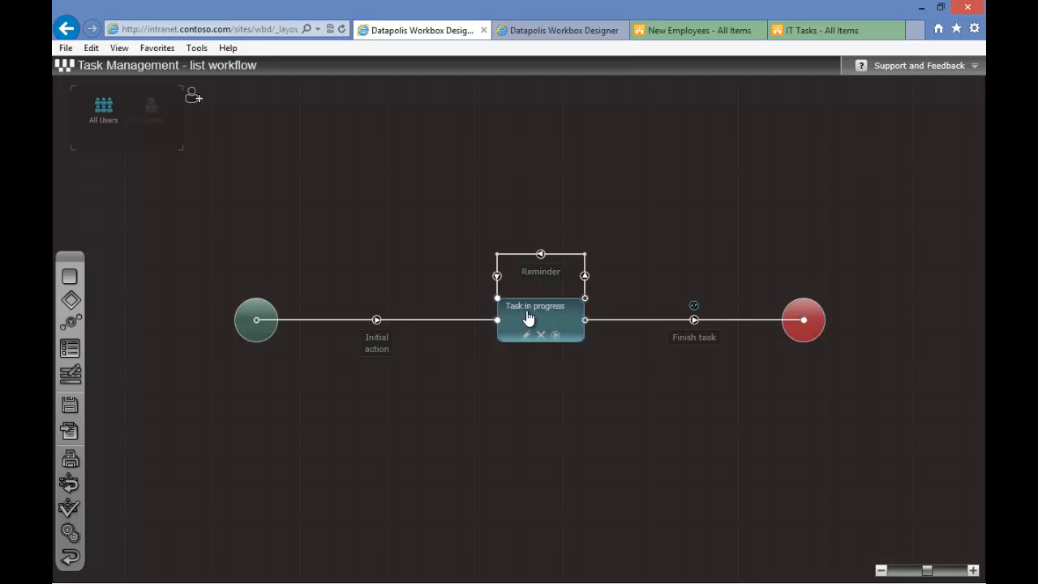
double_click(534, 321)
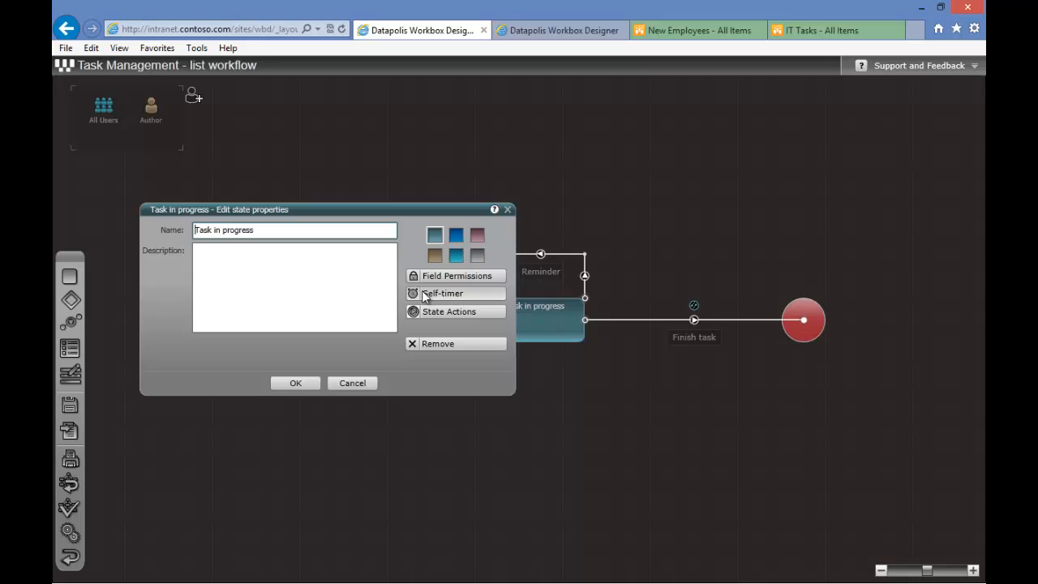
click(484, 293)
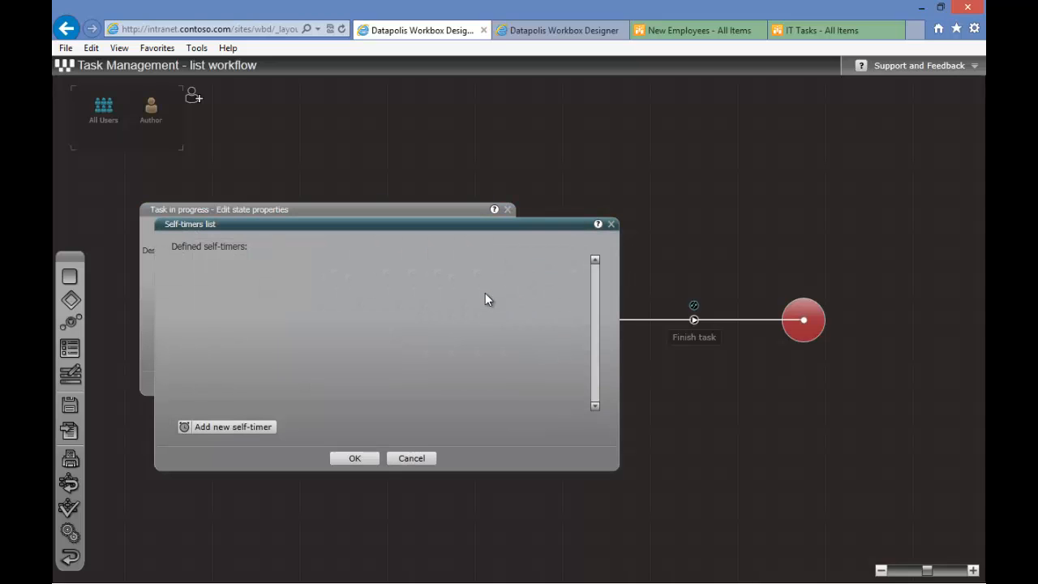
click(207, 428)
click(321, 350)
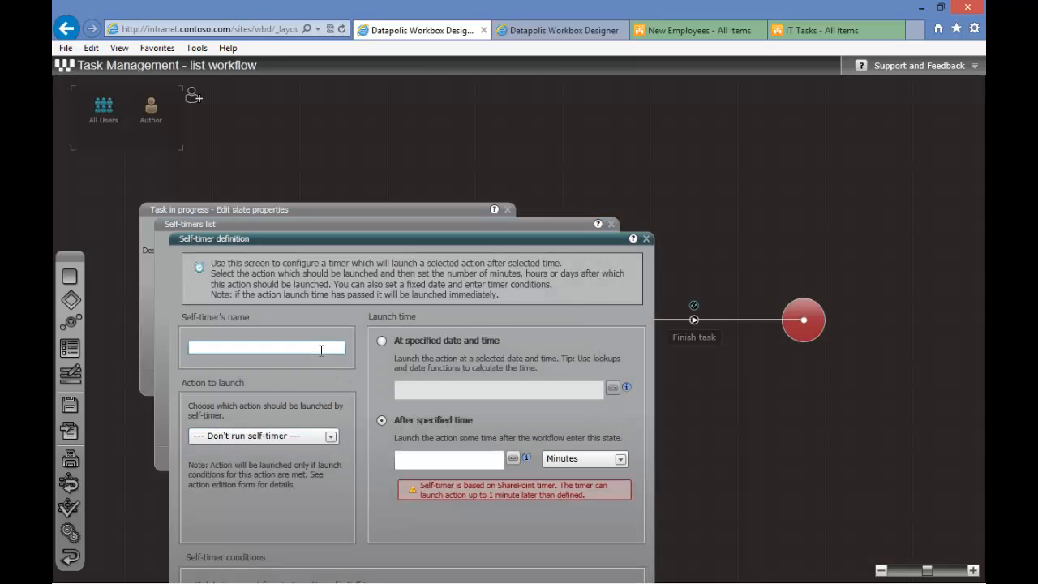
text(Reminder)
click(299, 438)
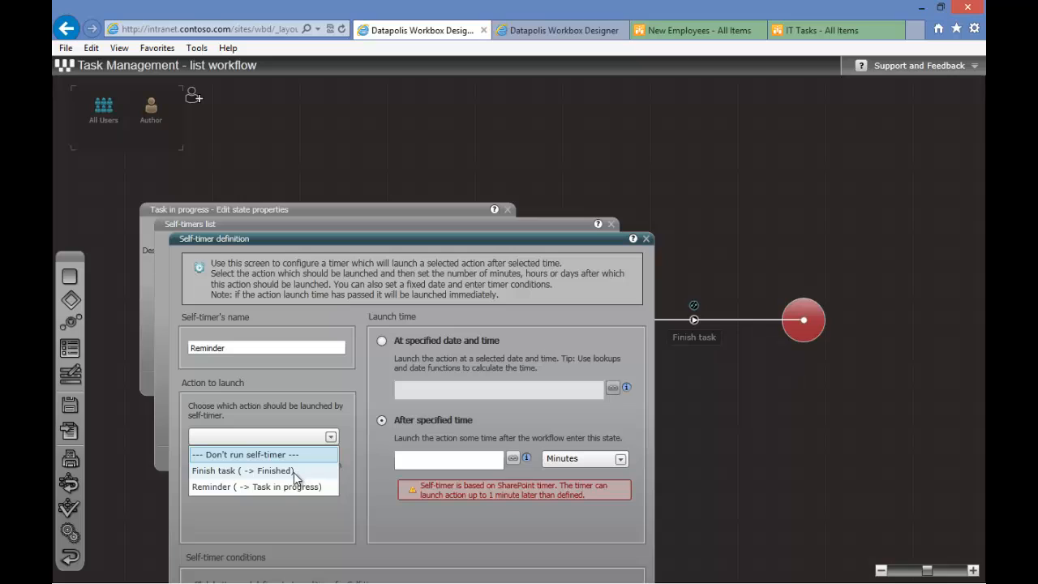
click(240, 487)
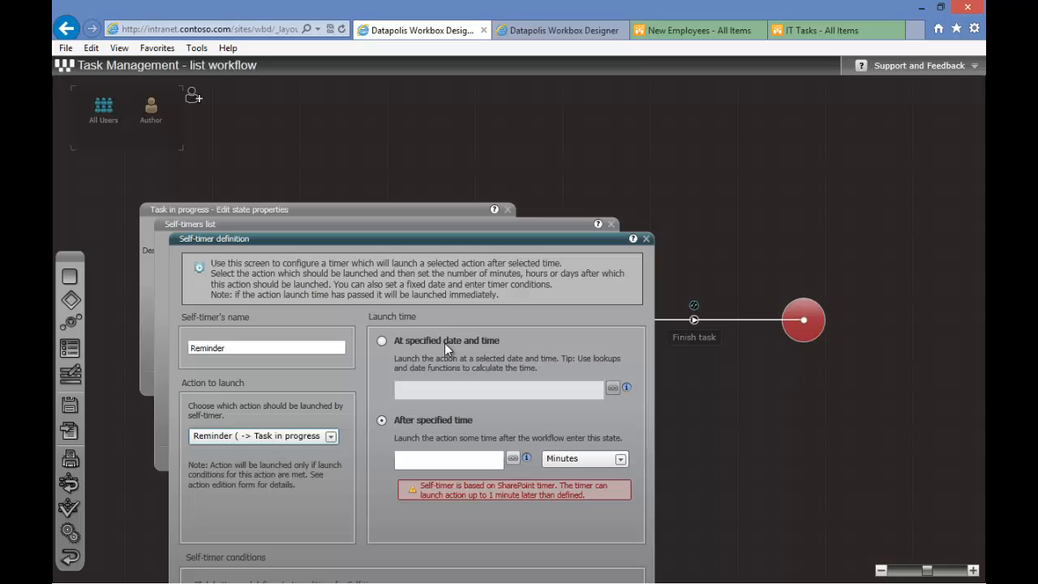
Set the self-timer to fire after 2 days and save the self-timer and state properties
click(579, 459)
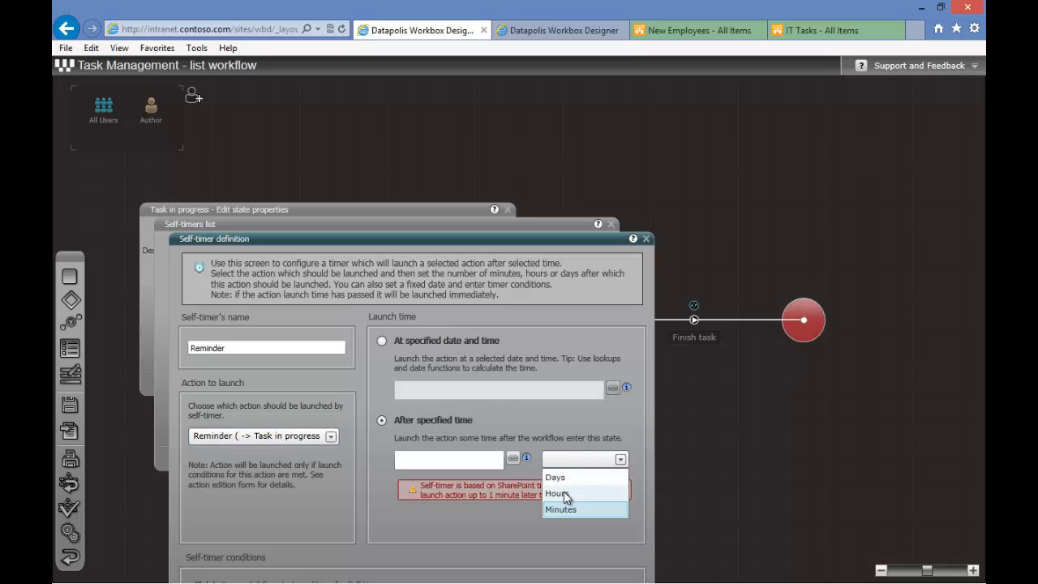
click(568, 478)
click(486, 461)
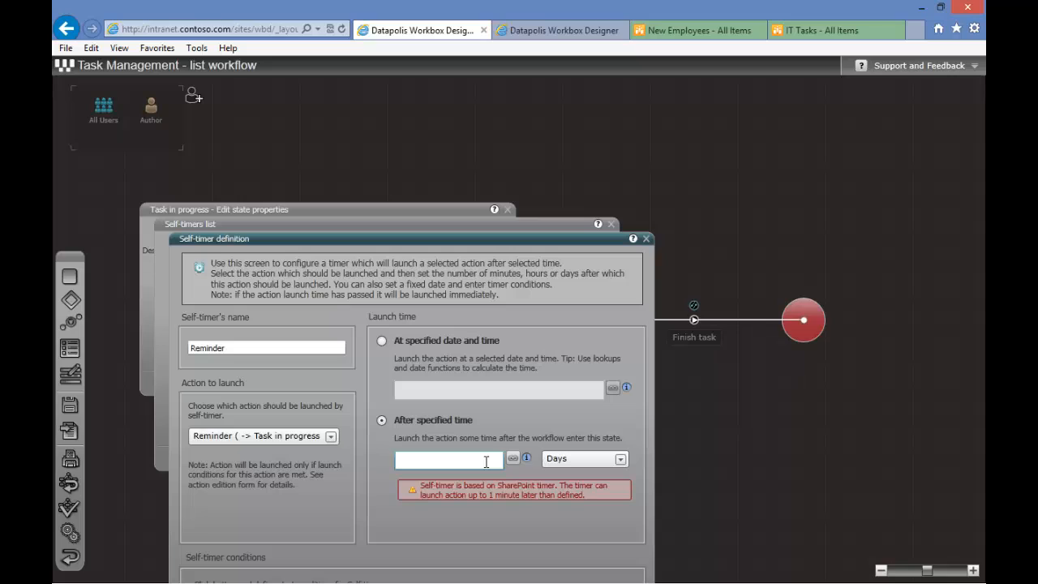
text(2)
click(566, 365)
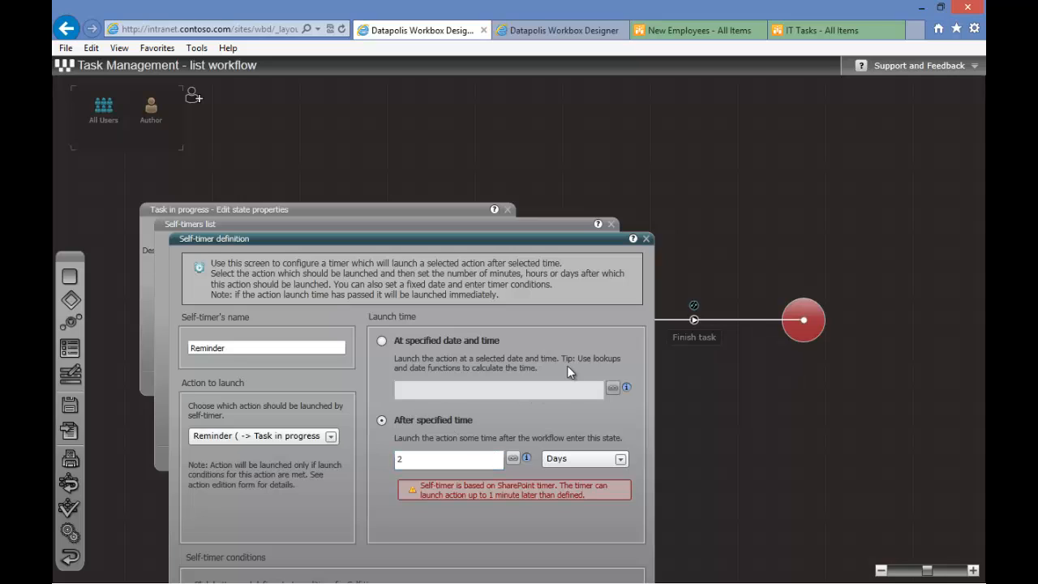
drag(573, 237, 593, 101)
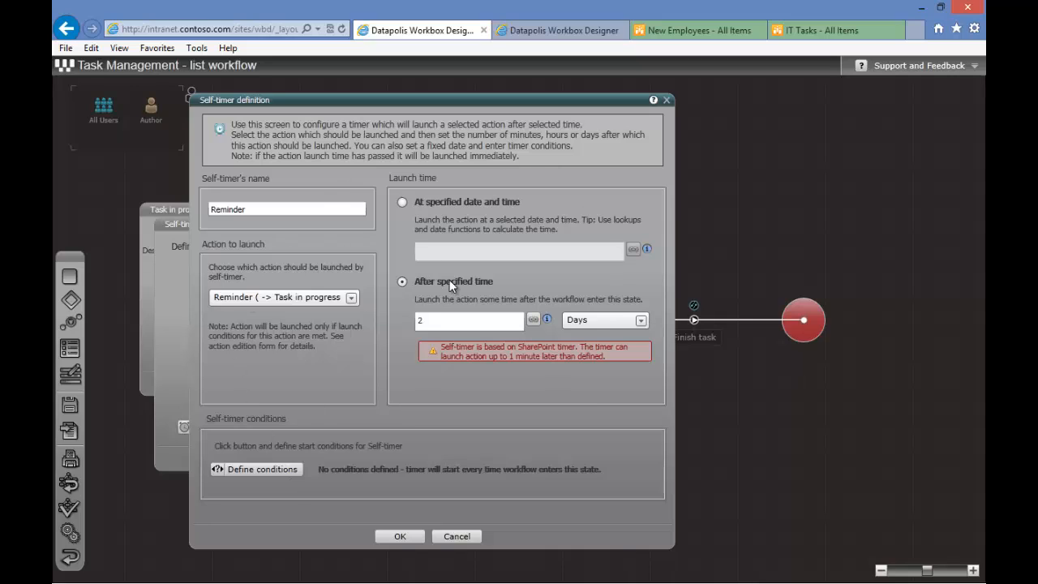
click(400, 536)
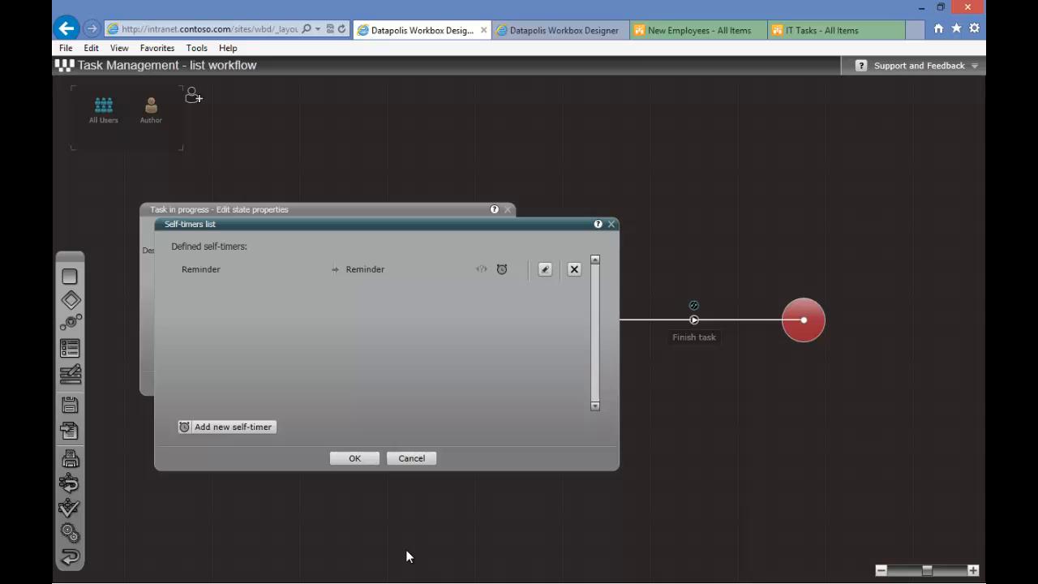
click(368, 461)
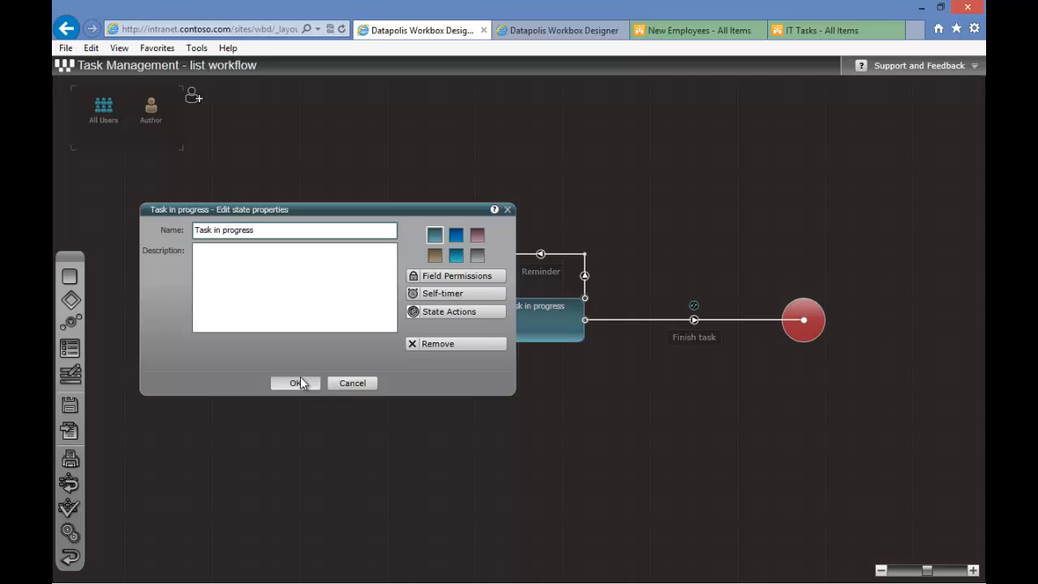
click(296, 382)
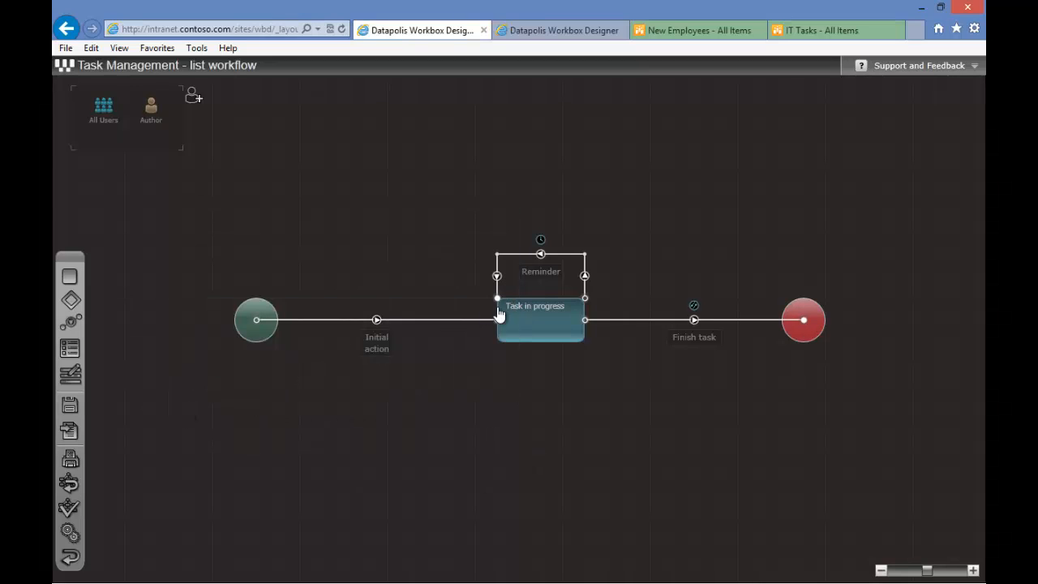
Run and confirm the Finish task action on the Prepare Mobile for new employee task
mouse_move(513, 317)
click(821, 40)
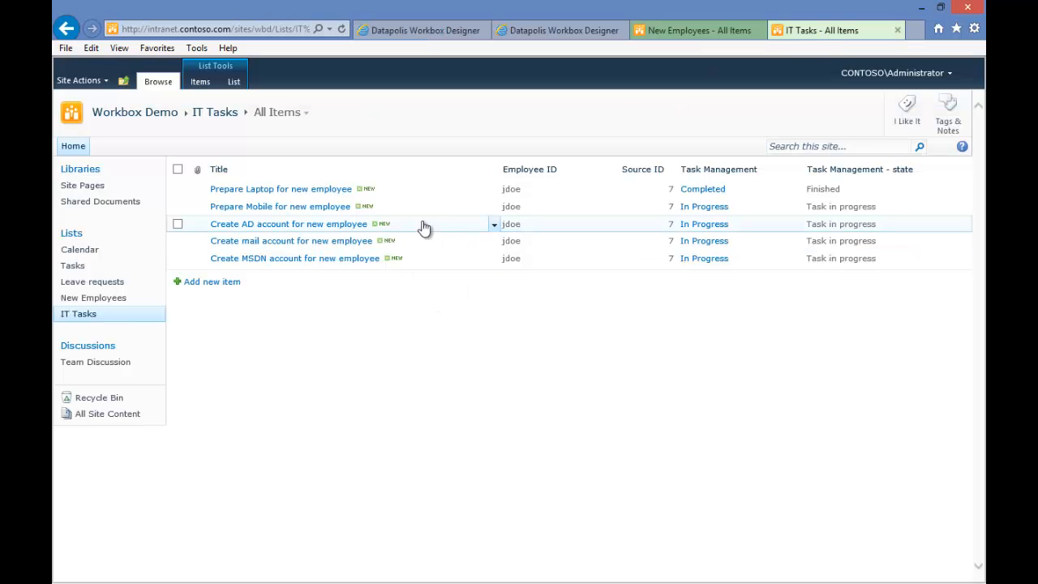
click(494, 209)
click(477, 240)
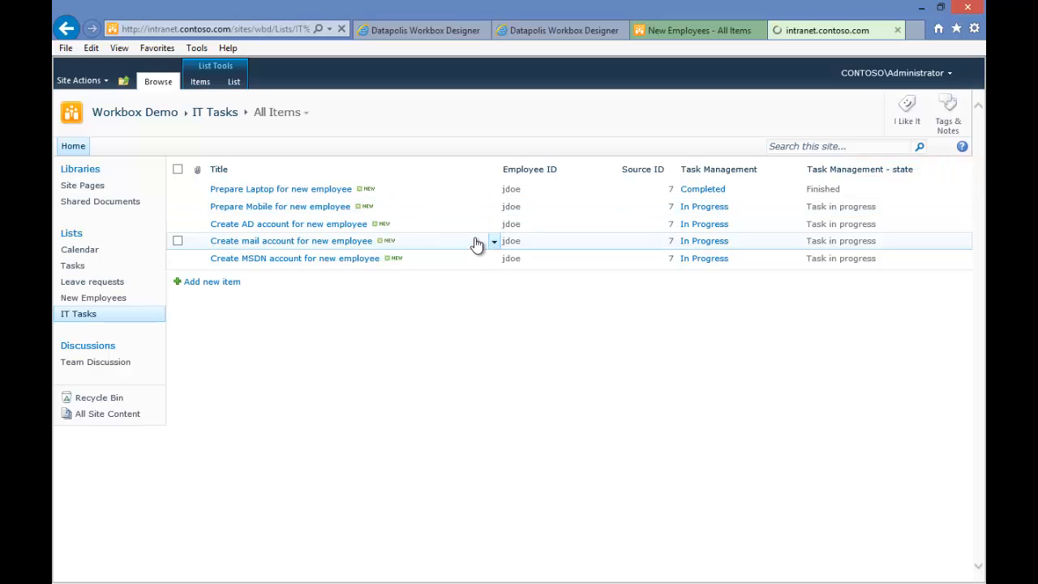
click(467, 314)
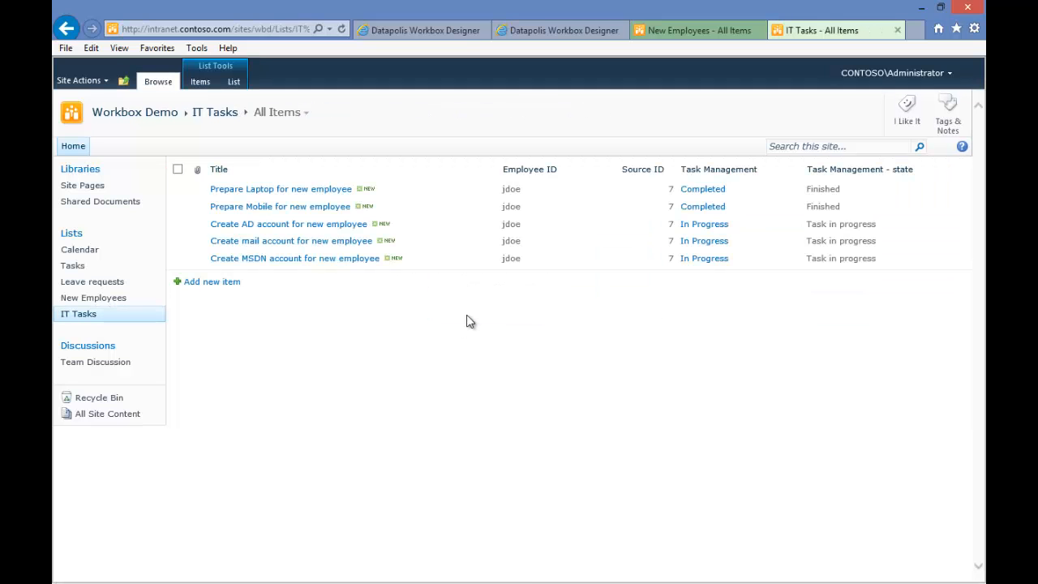
Run and confirm the Finish task action on the Create AD account for new employee task
click(491, 226)
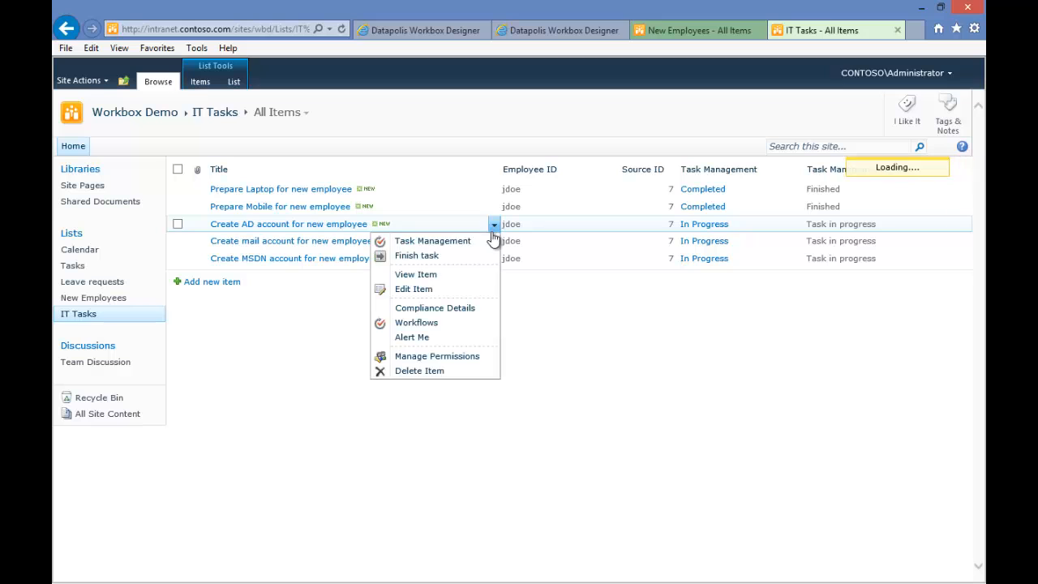
click(488, 256)
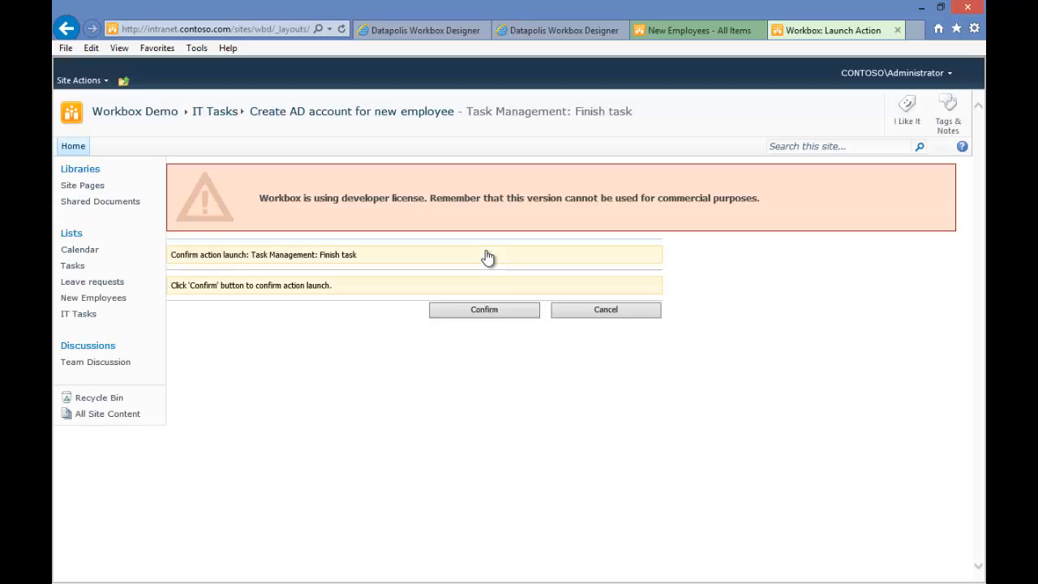
click(486, 311)
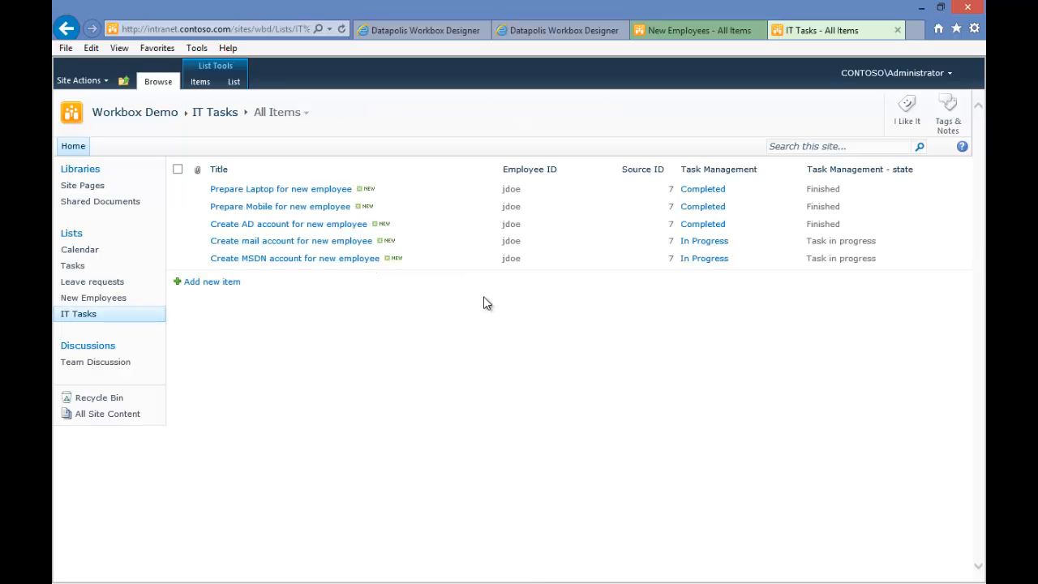
Run and confirm the Finish task action on the Create mail account for new employee task
click(497, 243)
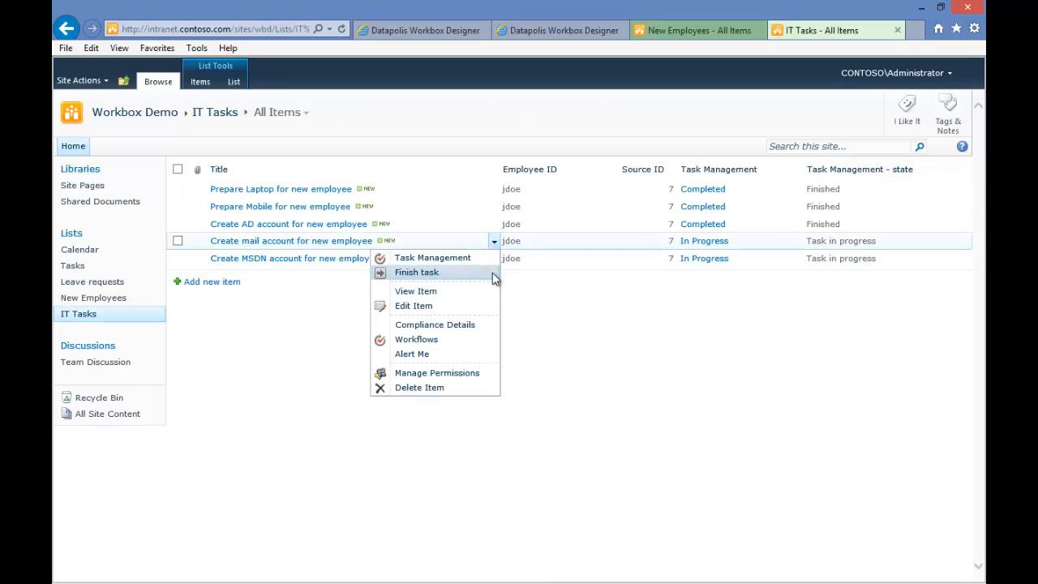
click(493, 274)
click(488, 311)
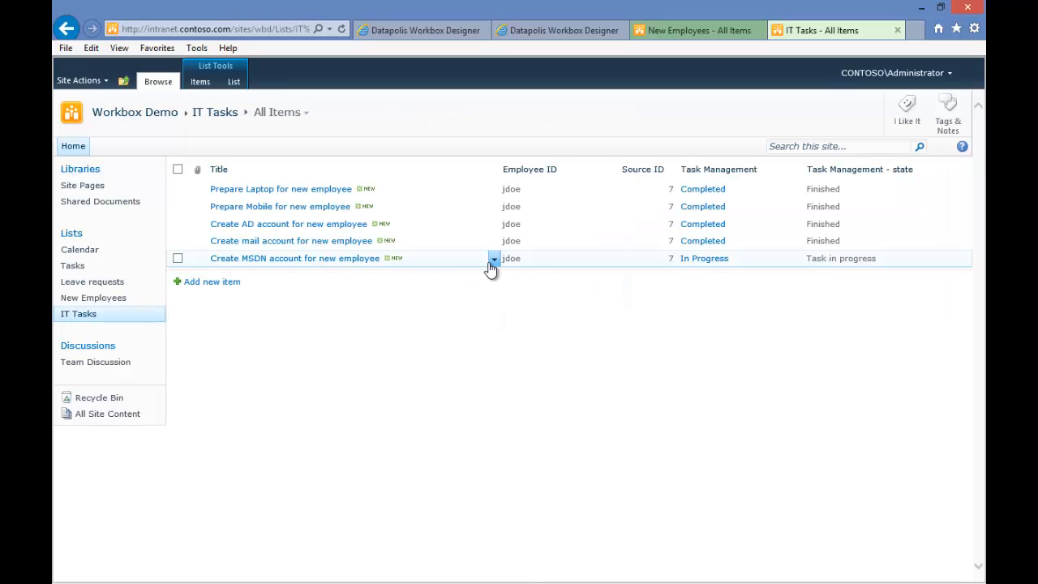
Run and confirm the Finish task action on the Create MSDN account for new employee task
click(493, 260)
click(477, 291)
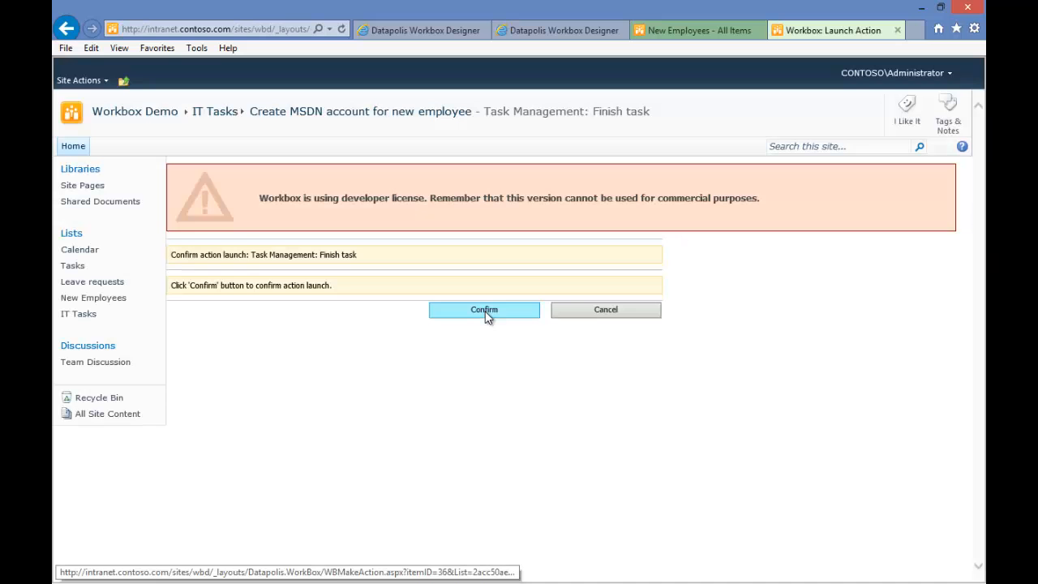
click(497, 307)
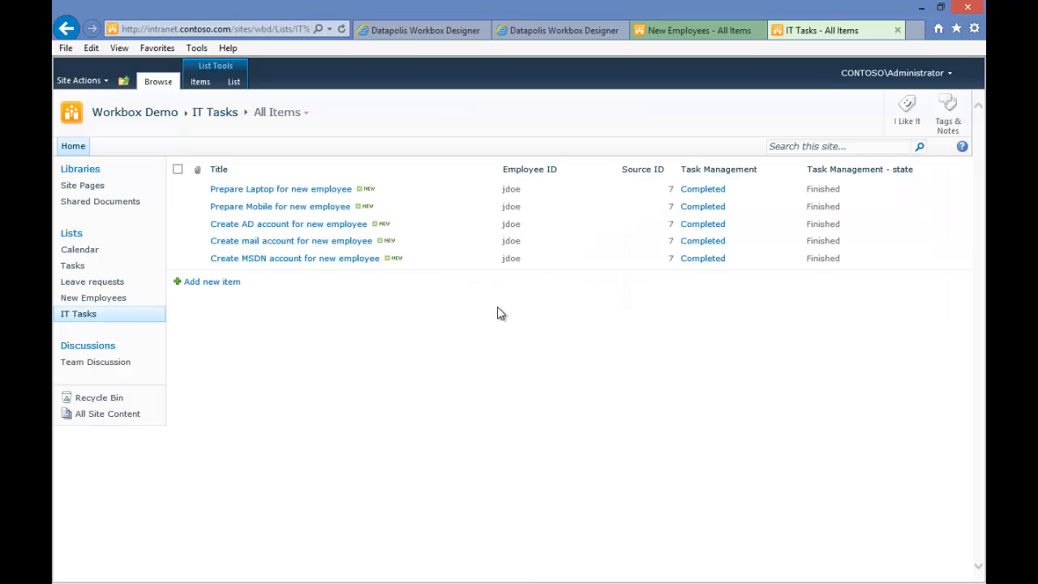
Refresh the New Employees list and open the employee's Onboarding workflow history to review its states and actions
click(694, 34)
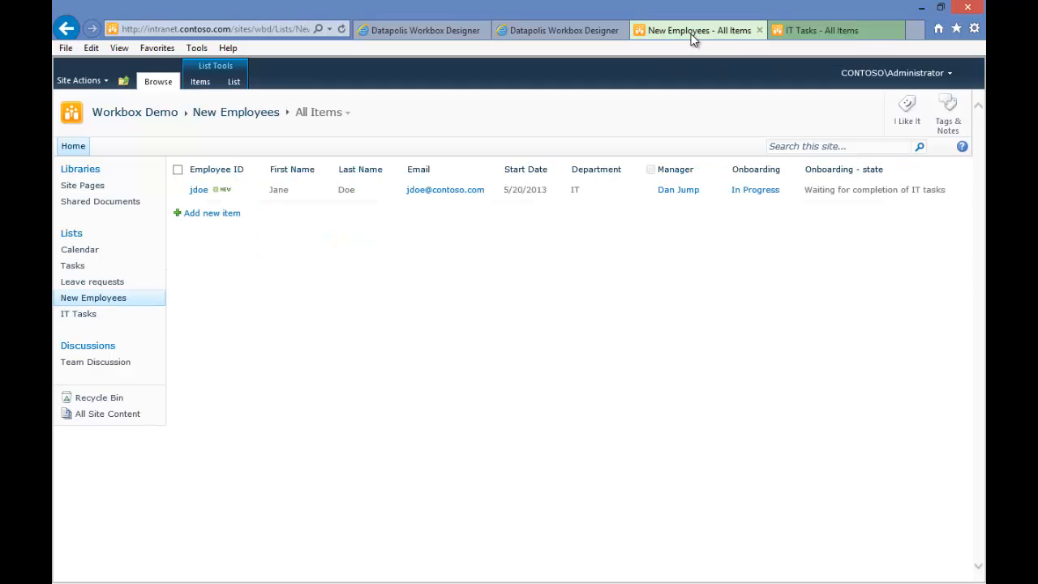
key(F5)
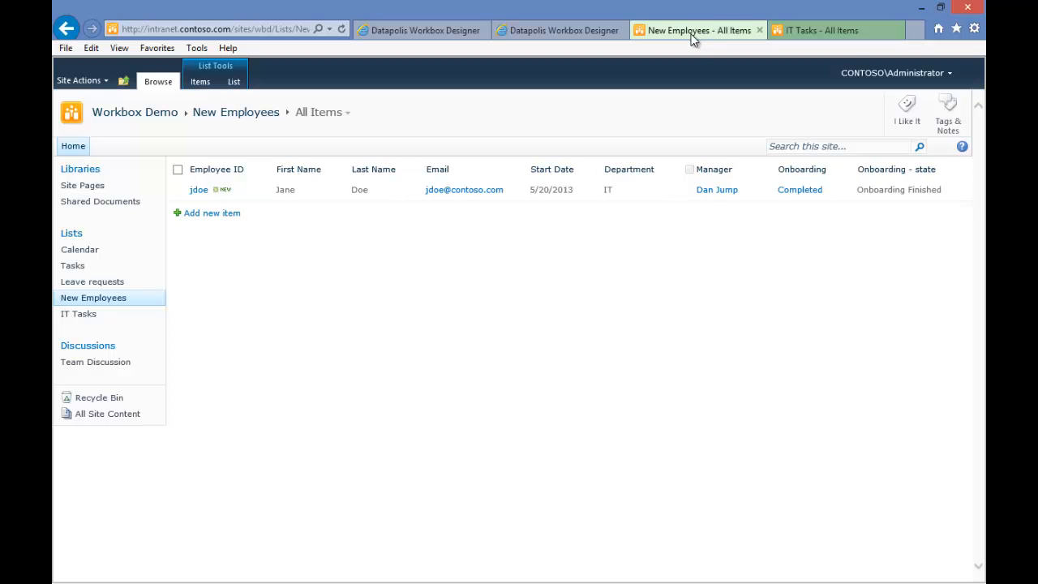
click(799, 192)
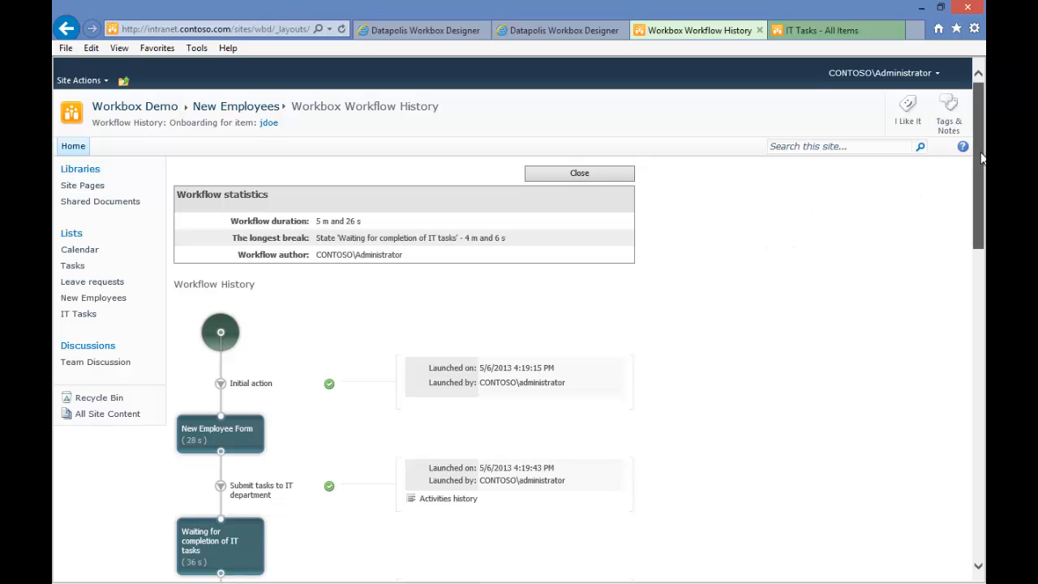
drag(981, 158, 931, 475)
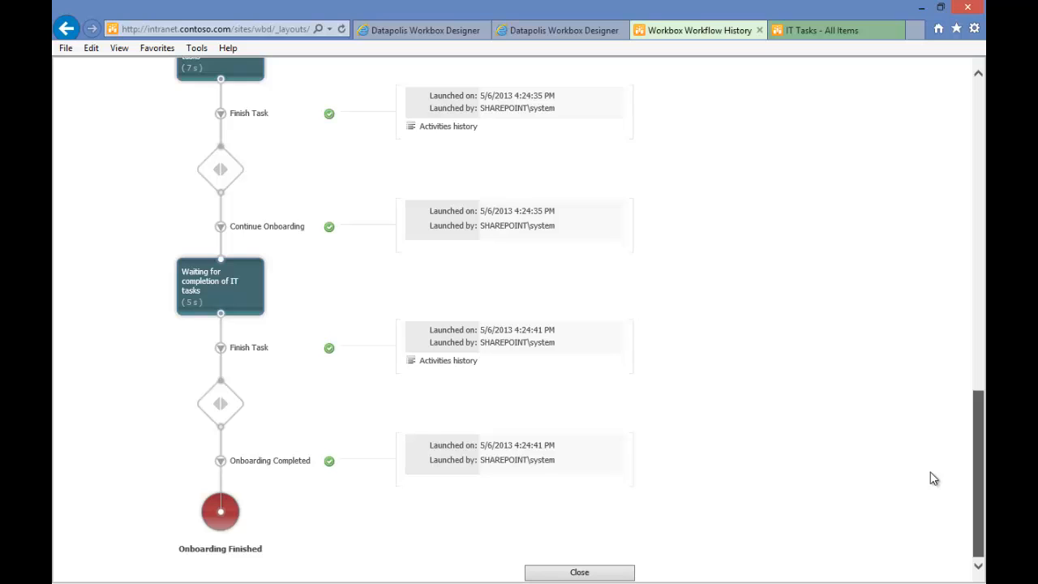
drag(931, 474, 930, 148)
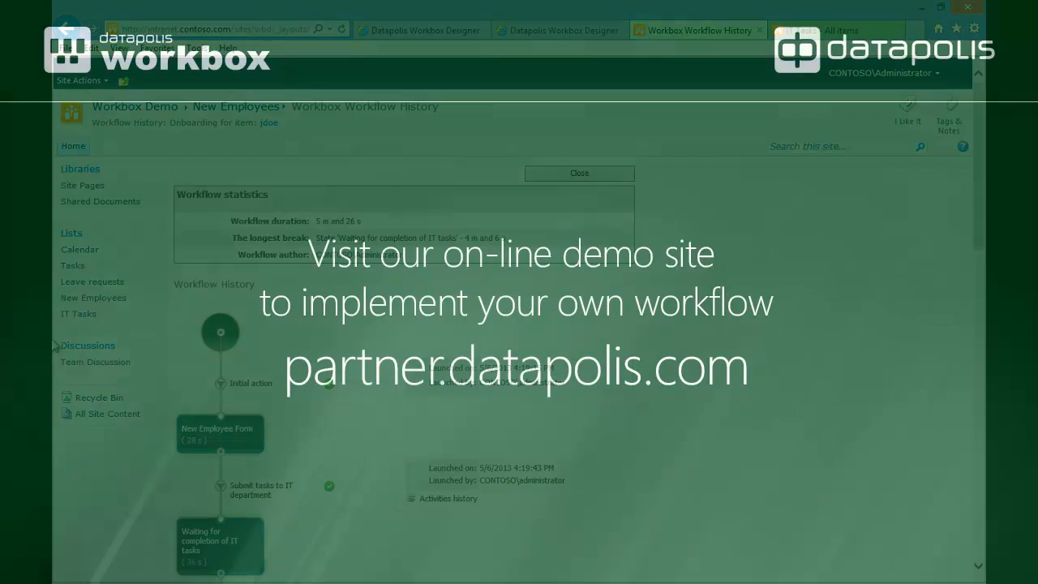